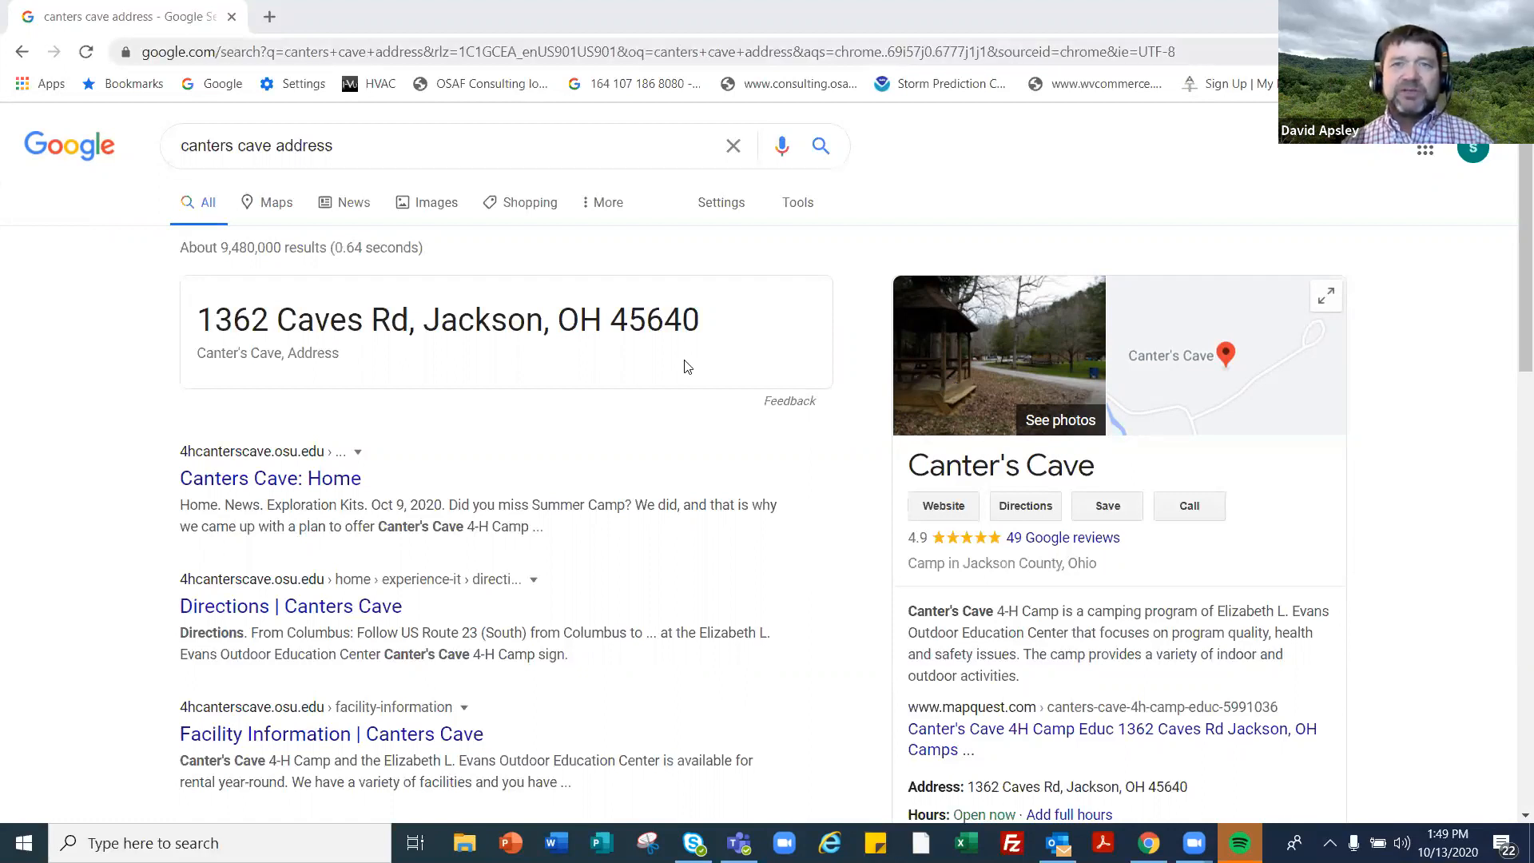
- Load mylandplan.org in the browser
left_click(323, 51)
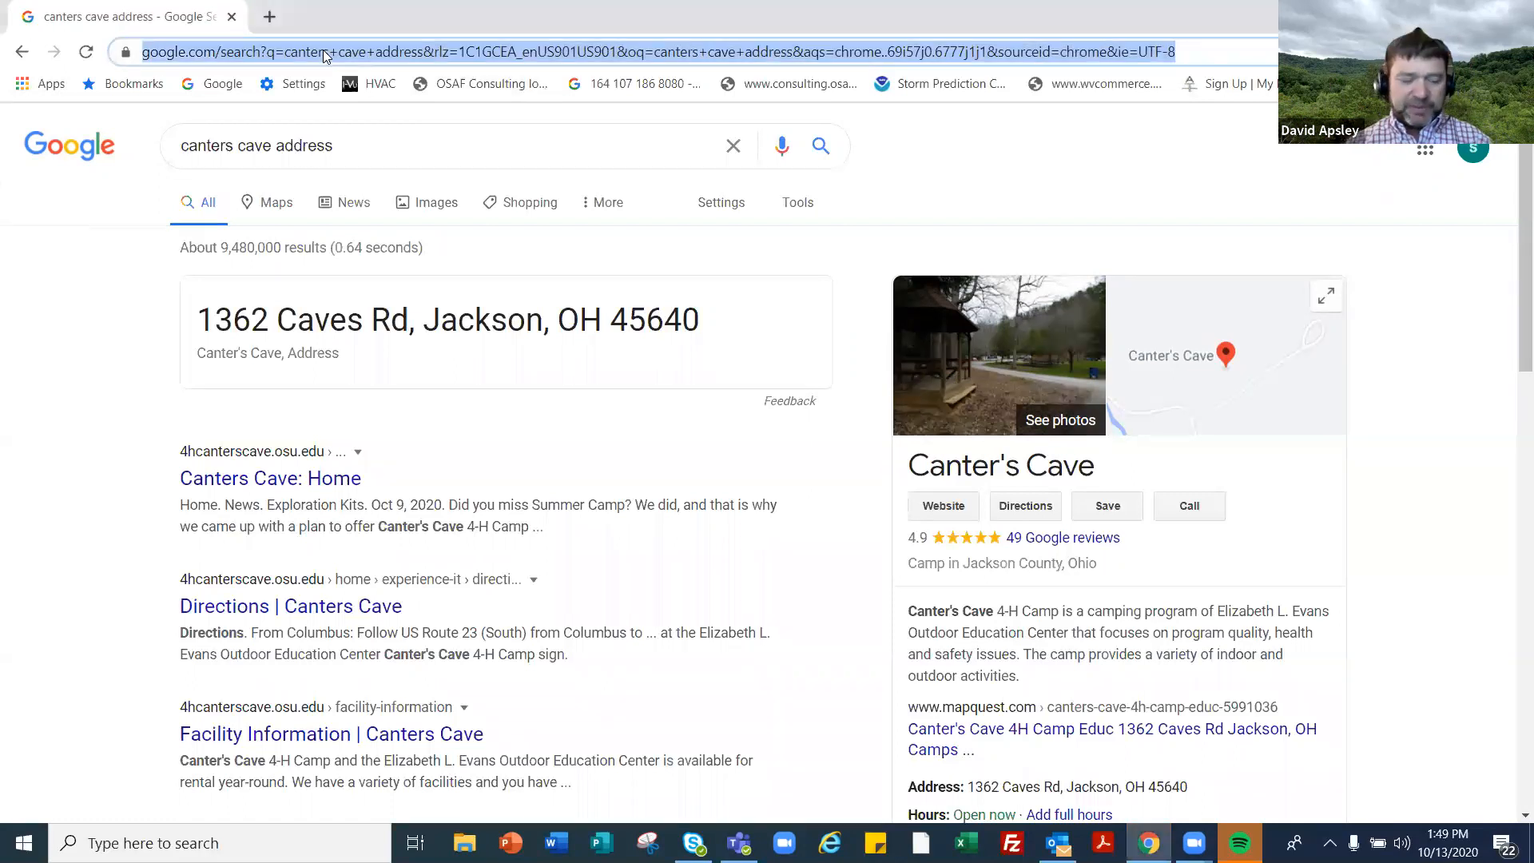
type("m")
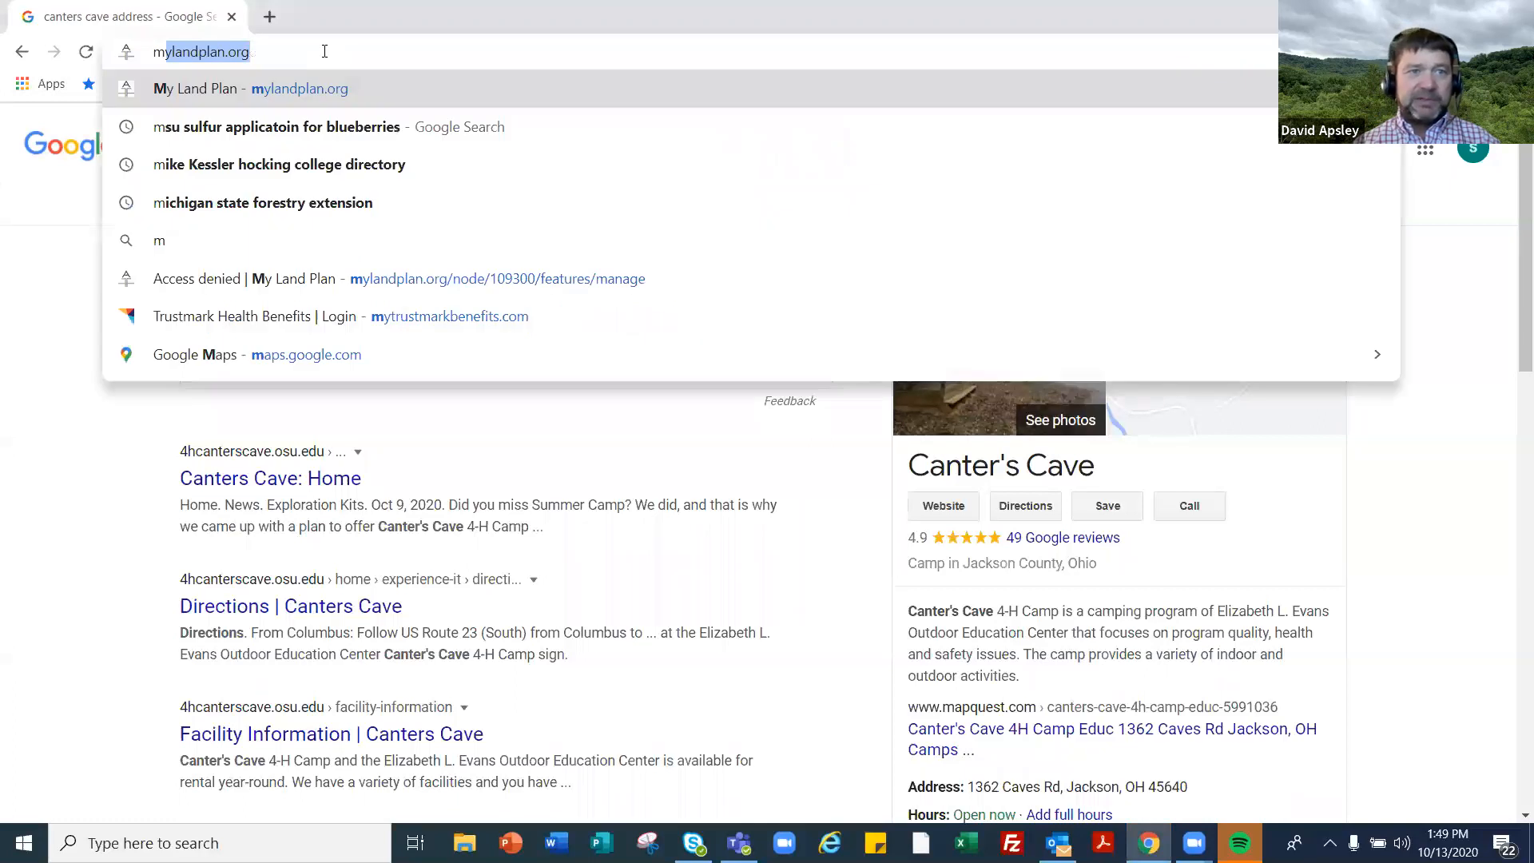
type("ylandplan.org")
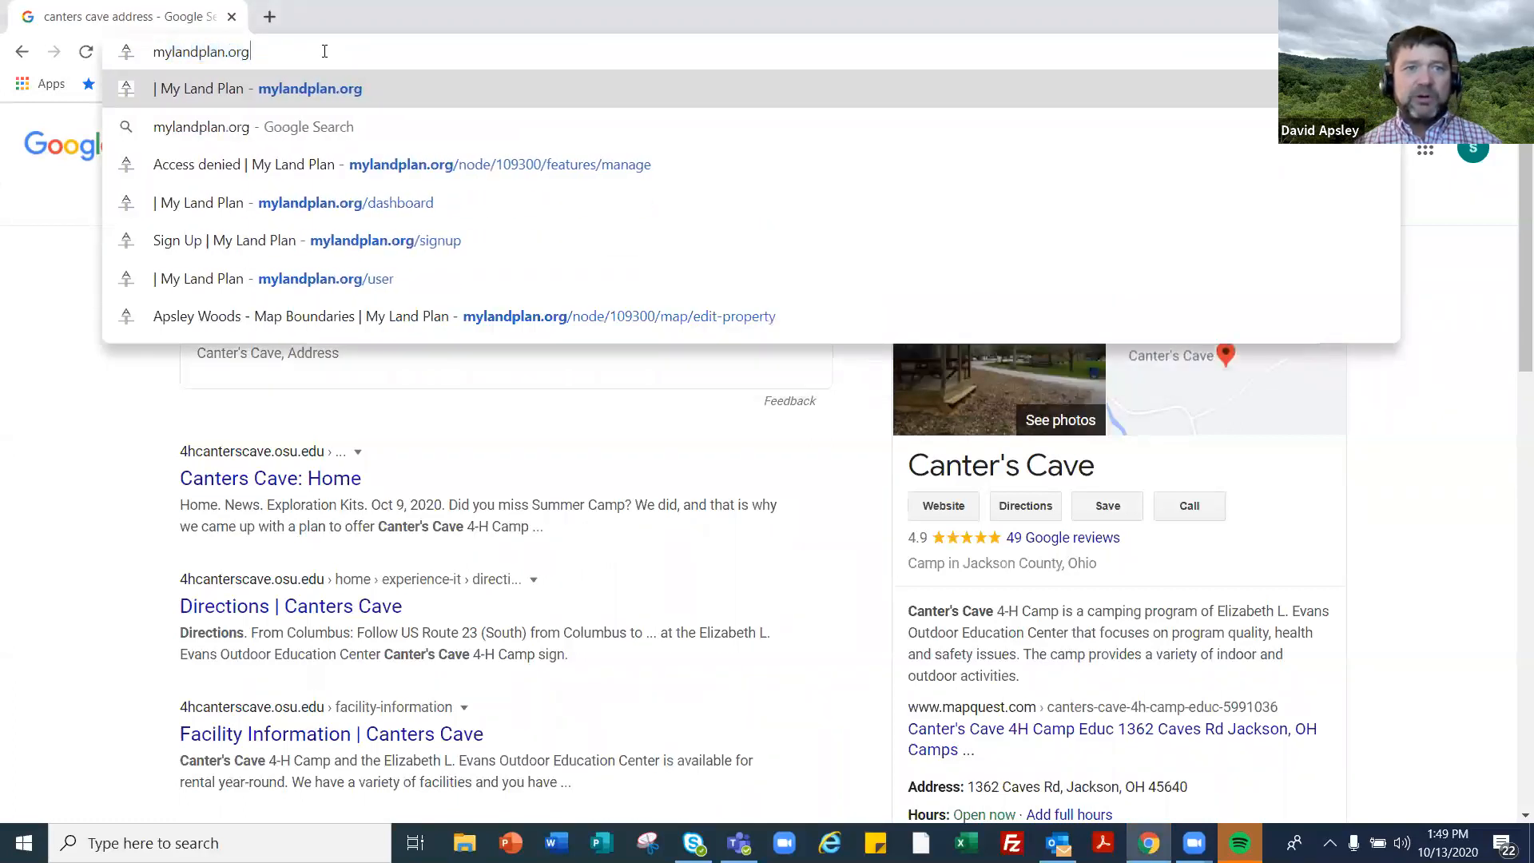
key("Return")
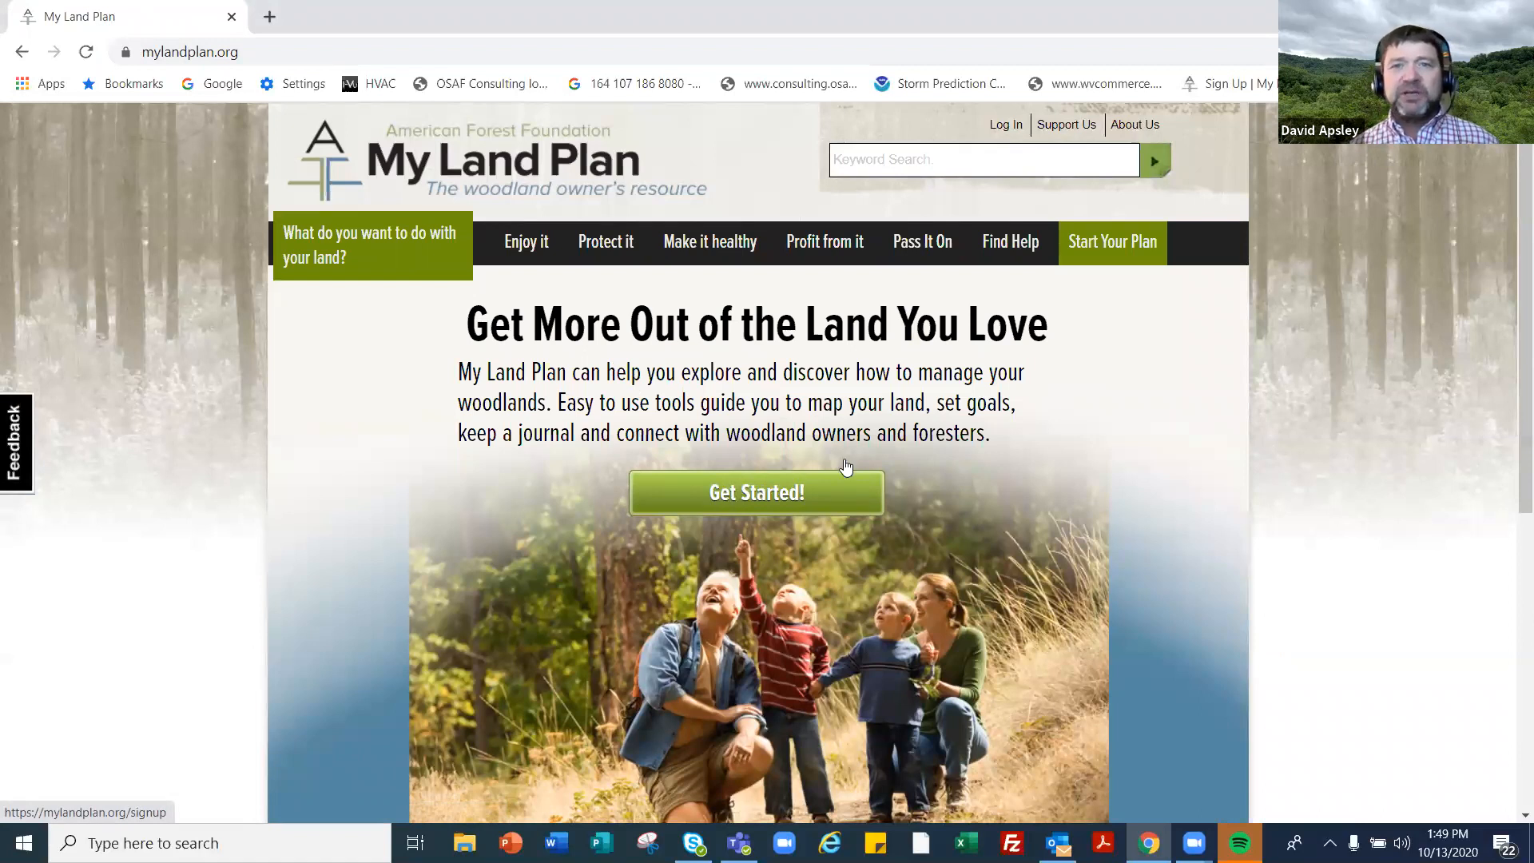
- Log in with the saved account e-mail and the account password
left_click(993, 135)
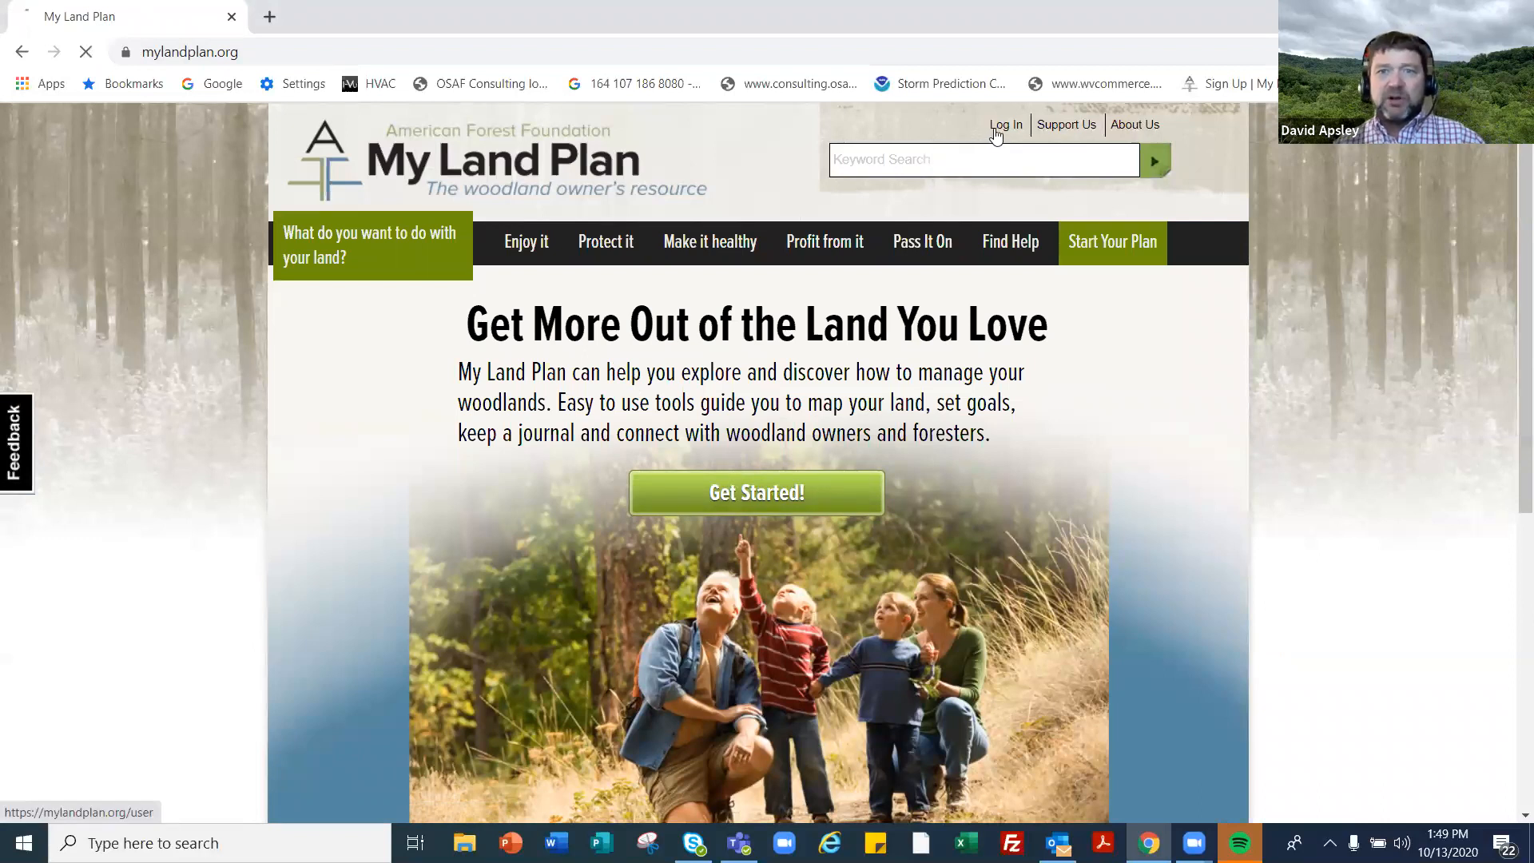
left_click(412, 463)
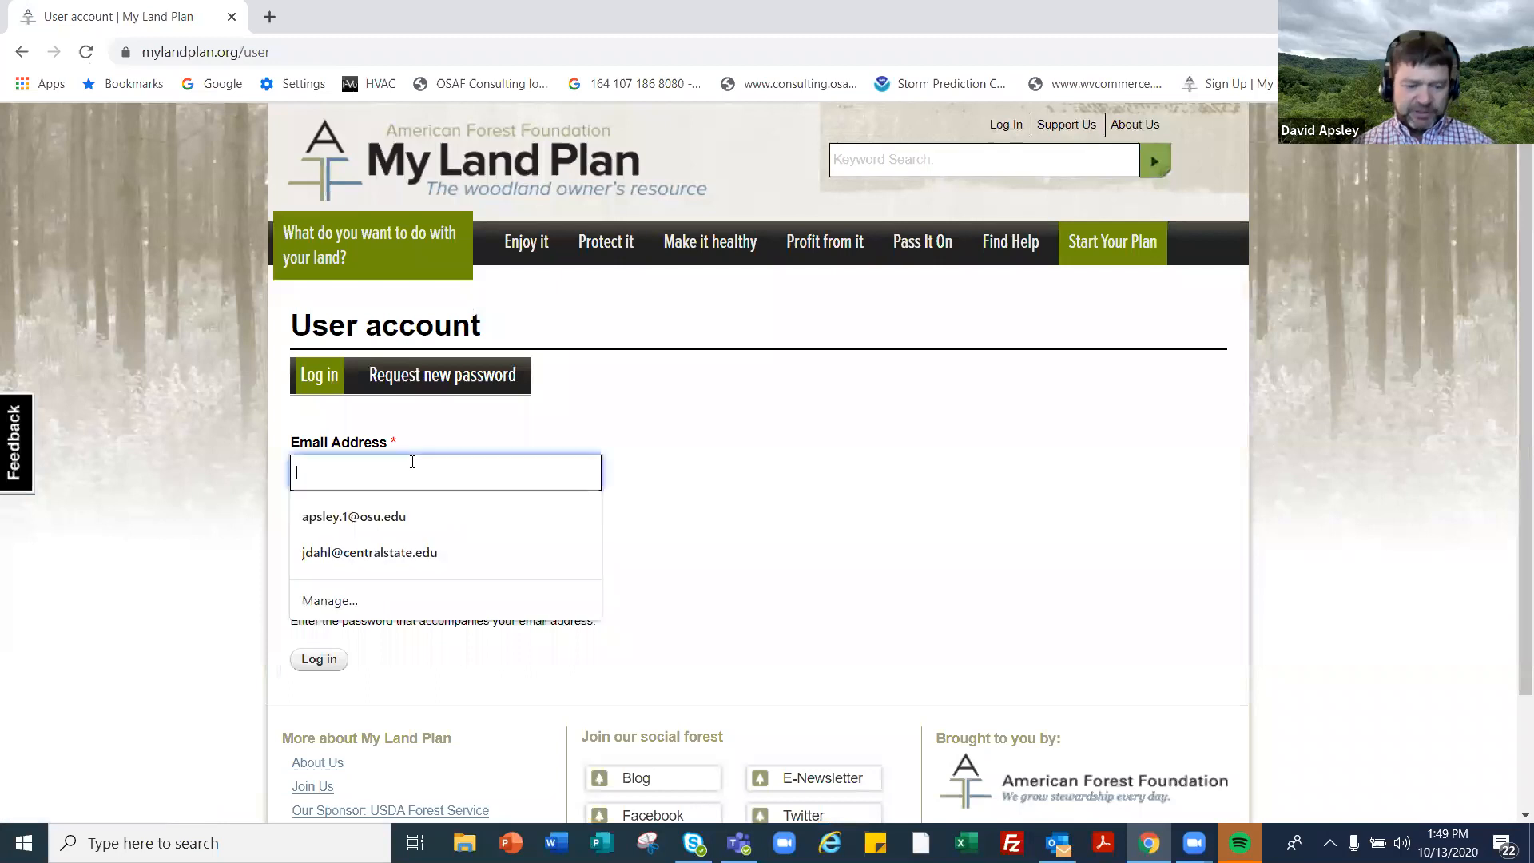
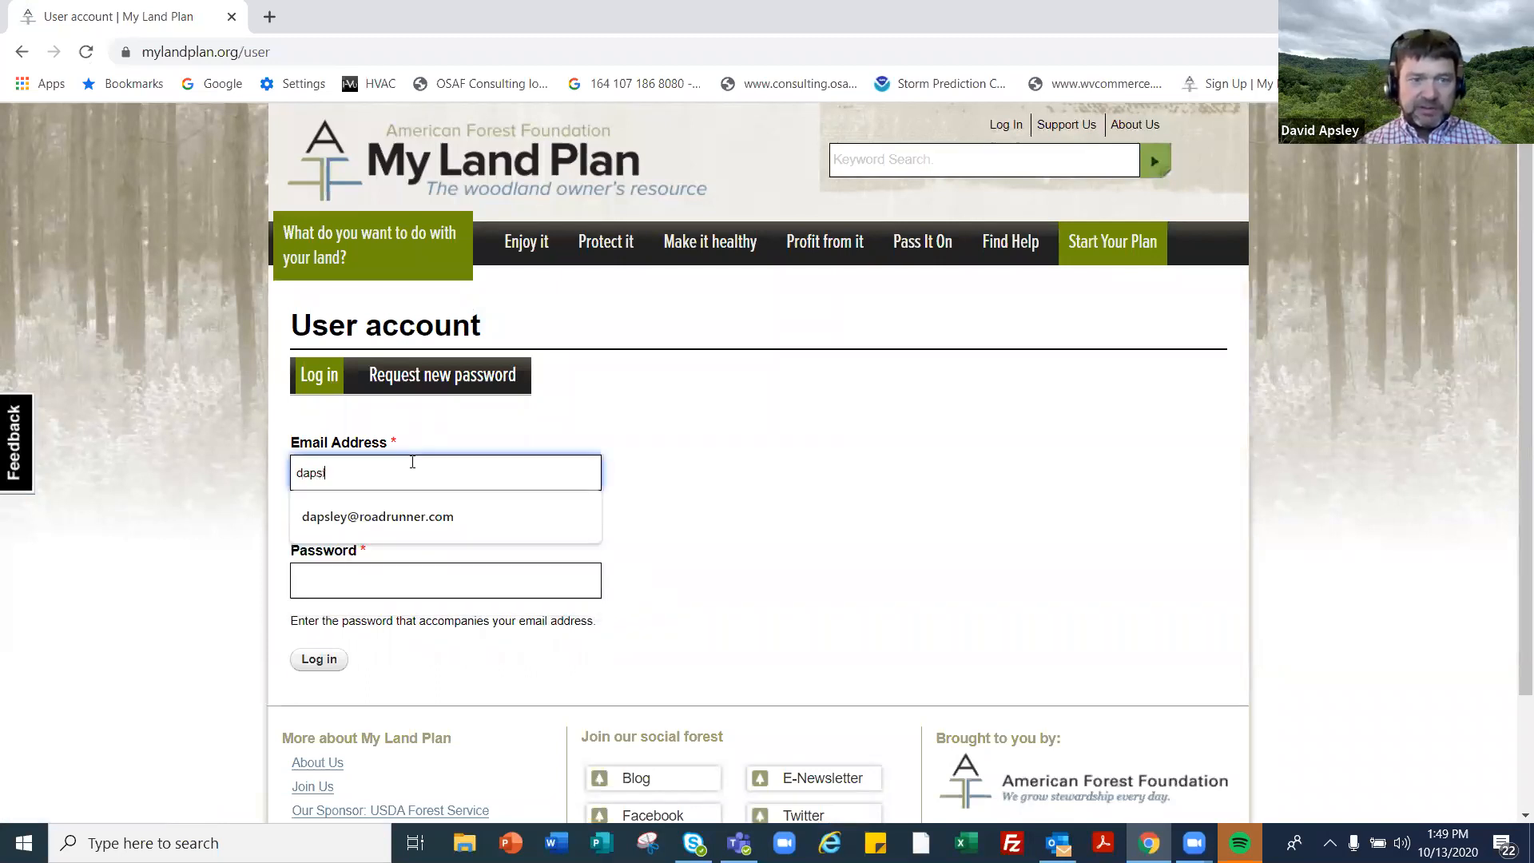
left_click(395, 520)
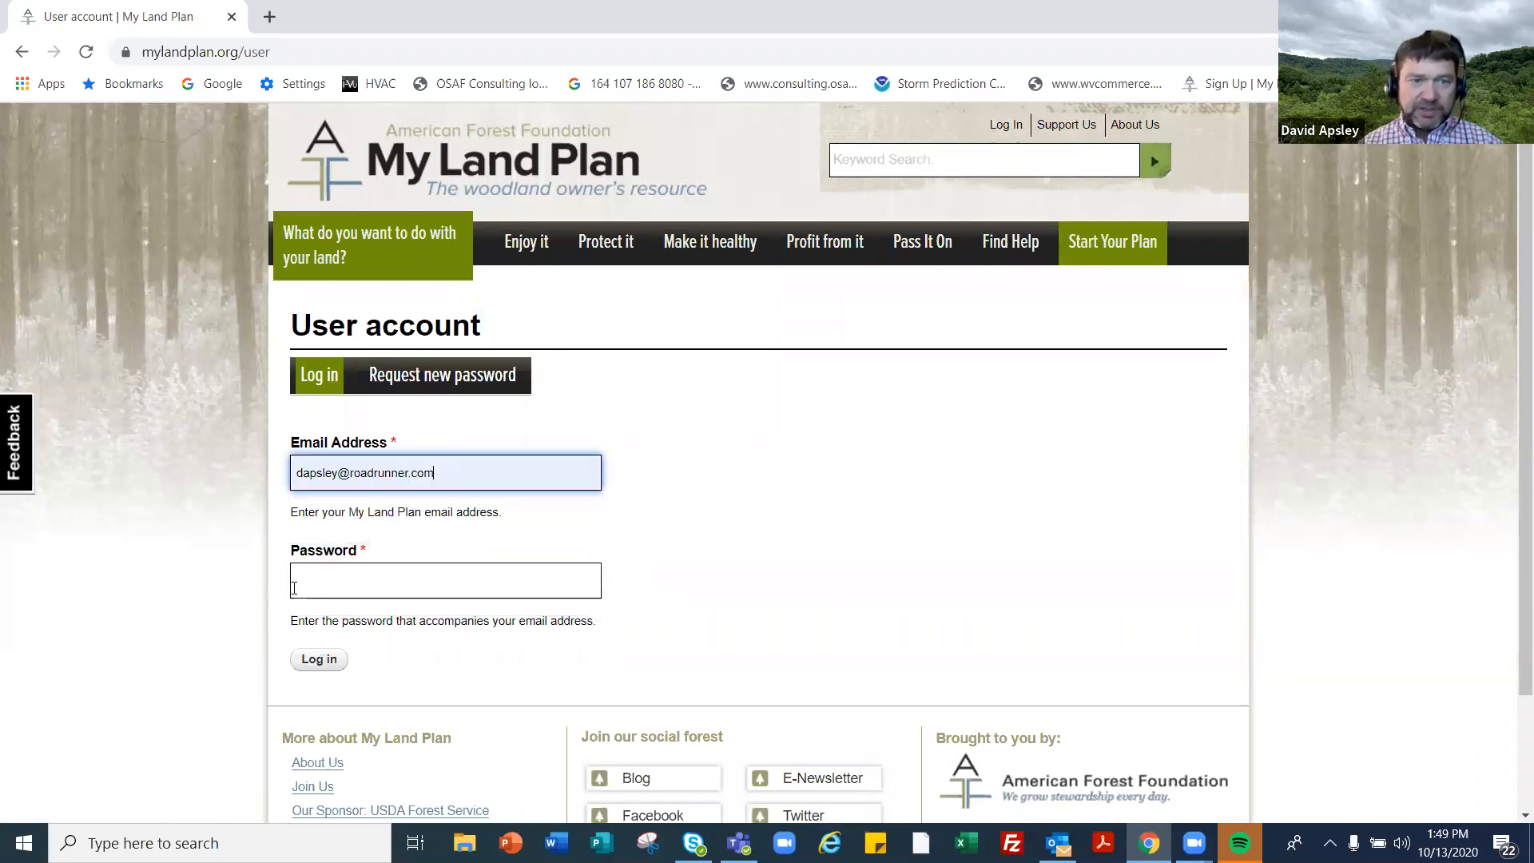
left_click(316, 566)
type("••••••••••")
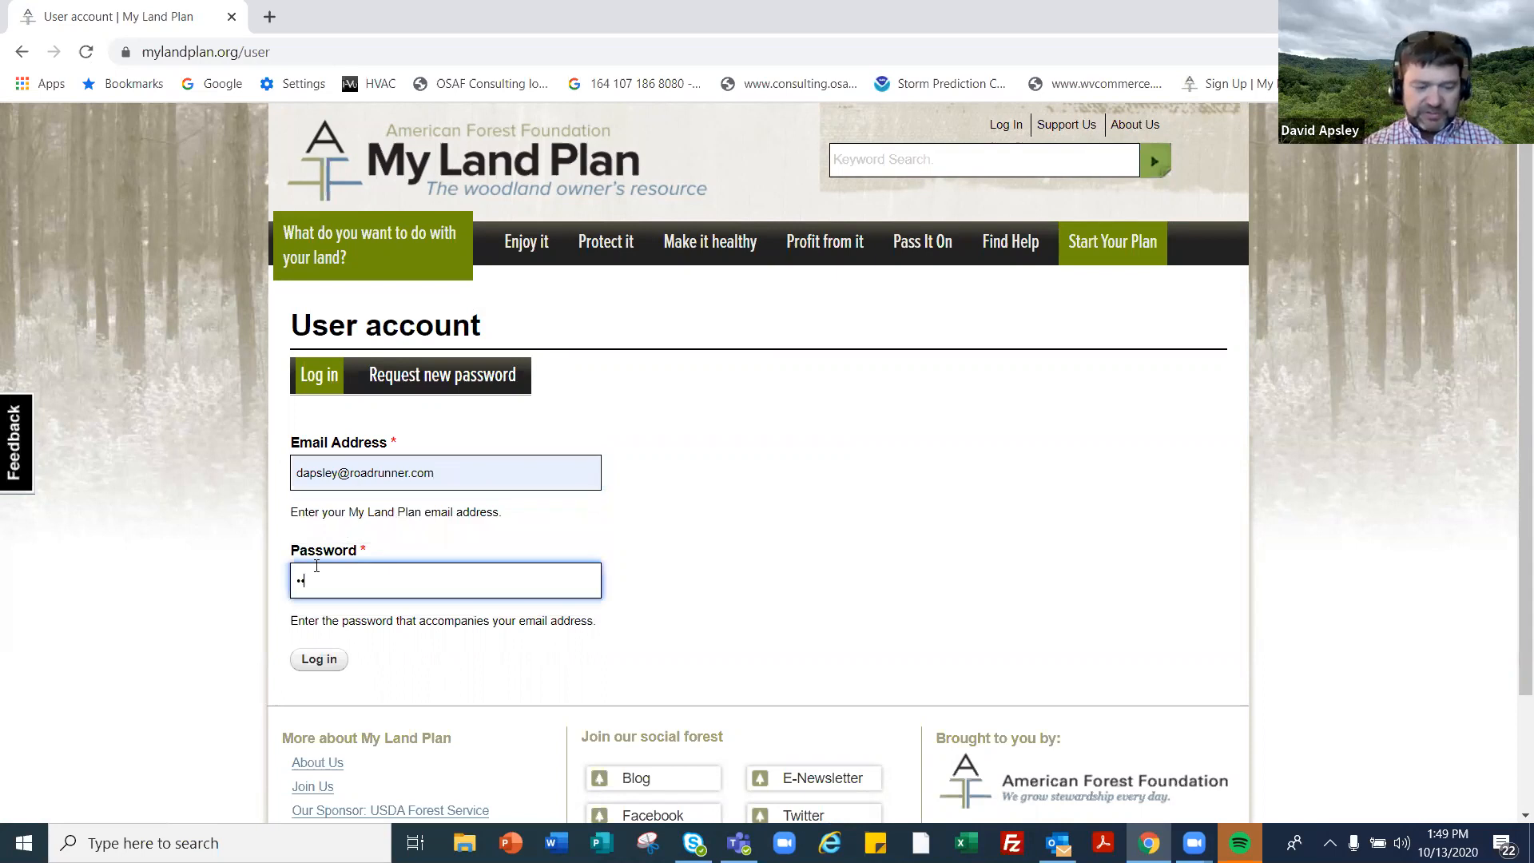
key("Return")
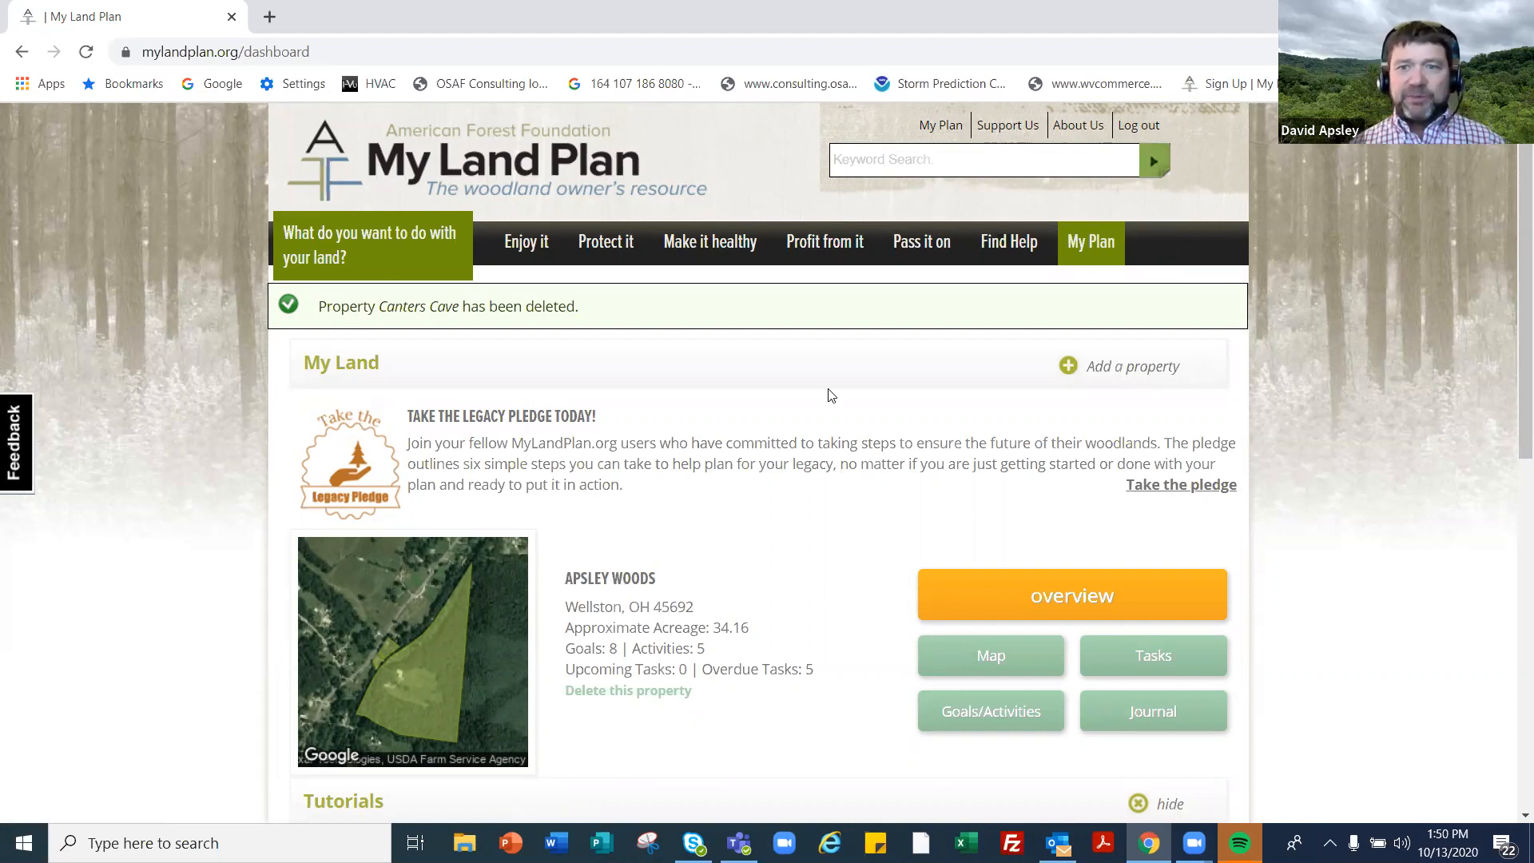
left_click(1091, 369)
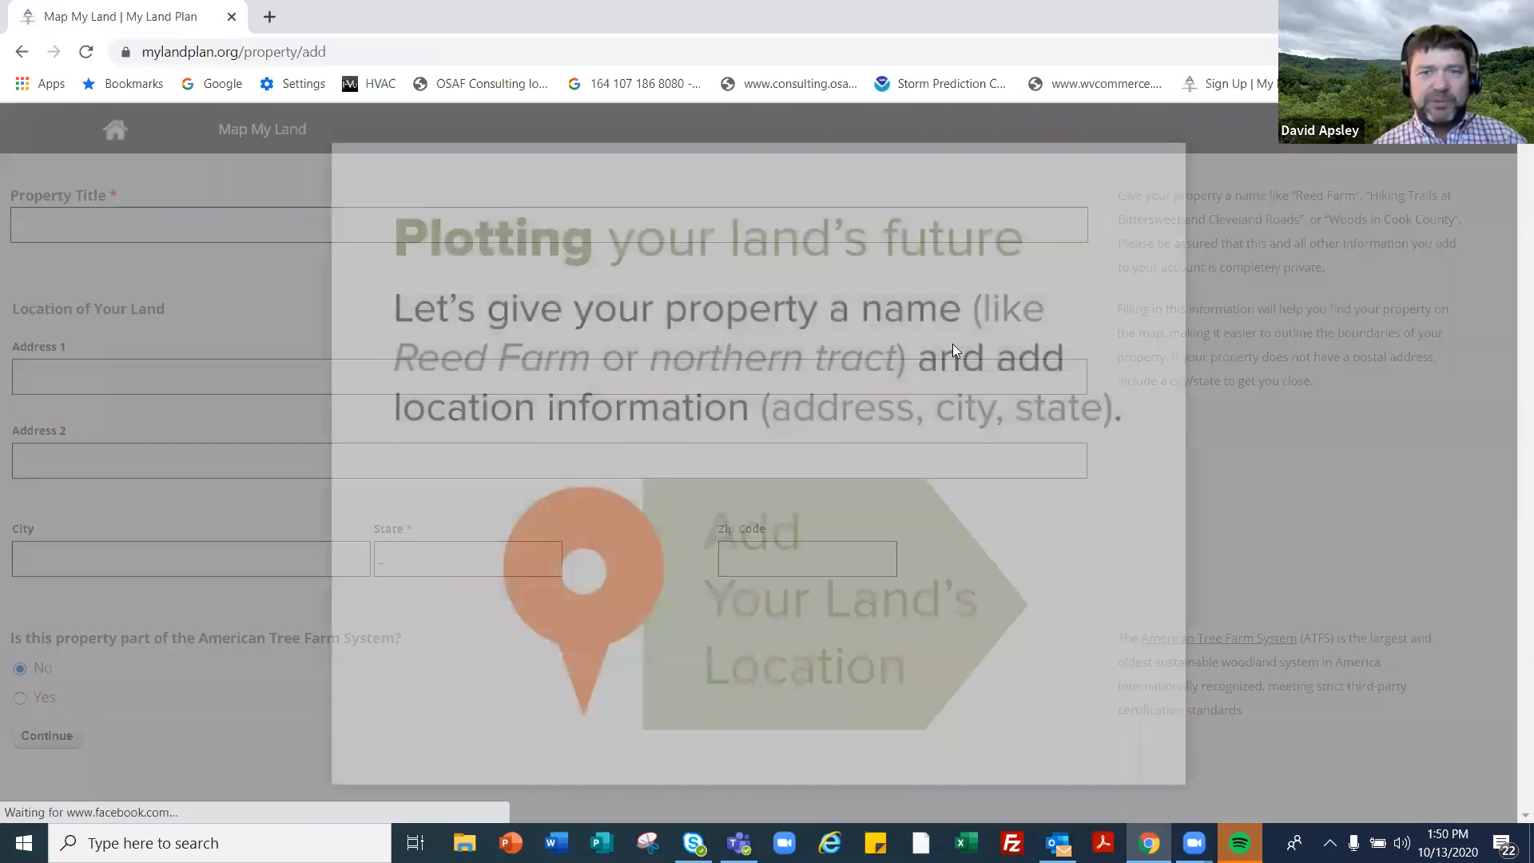
left_click(1186, 141)
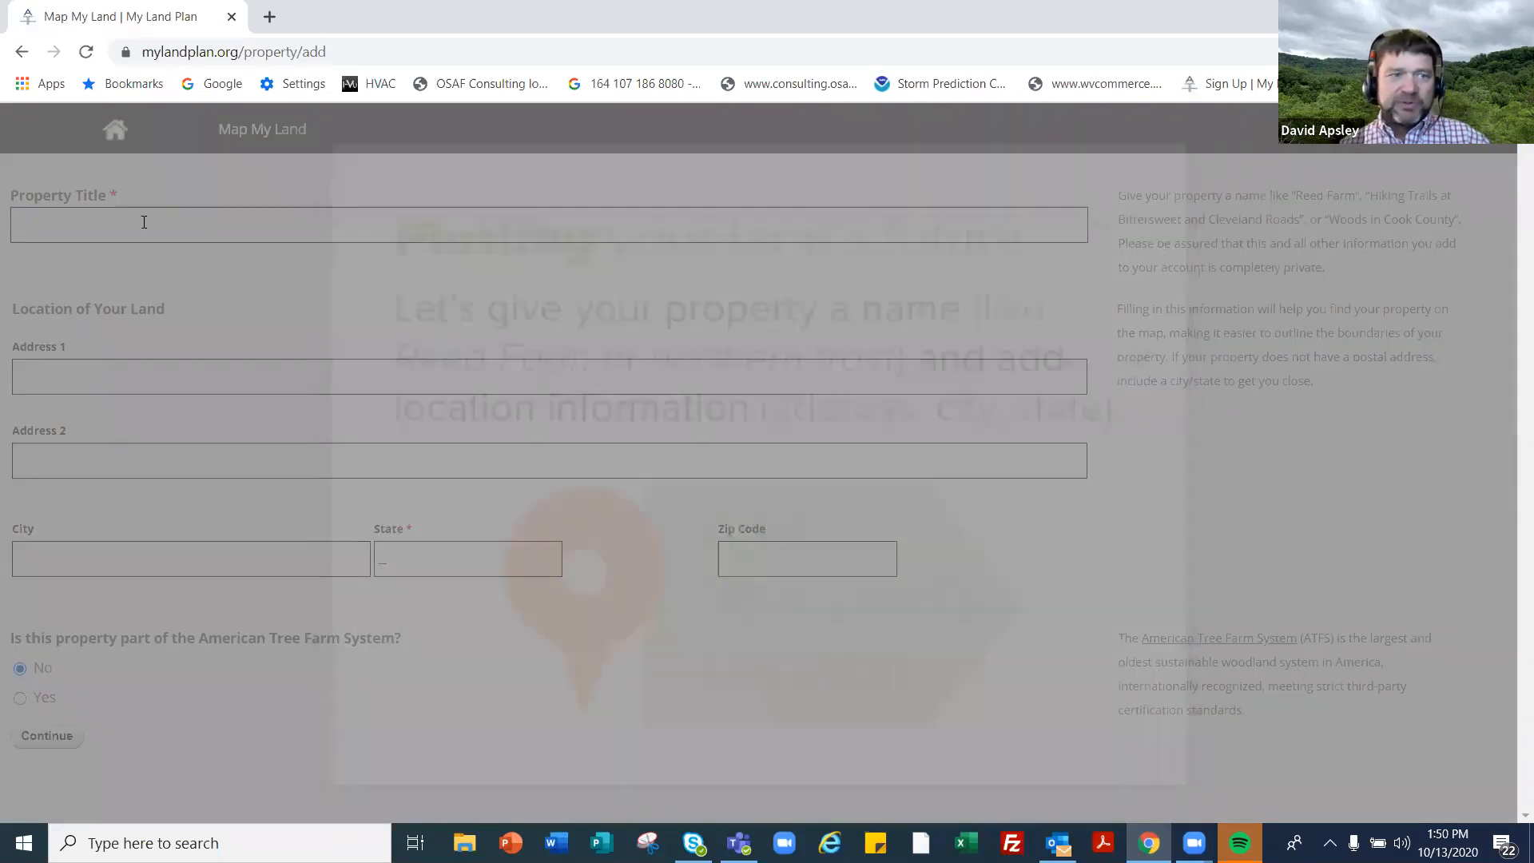
left_click(157, 219)
type("C")
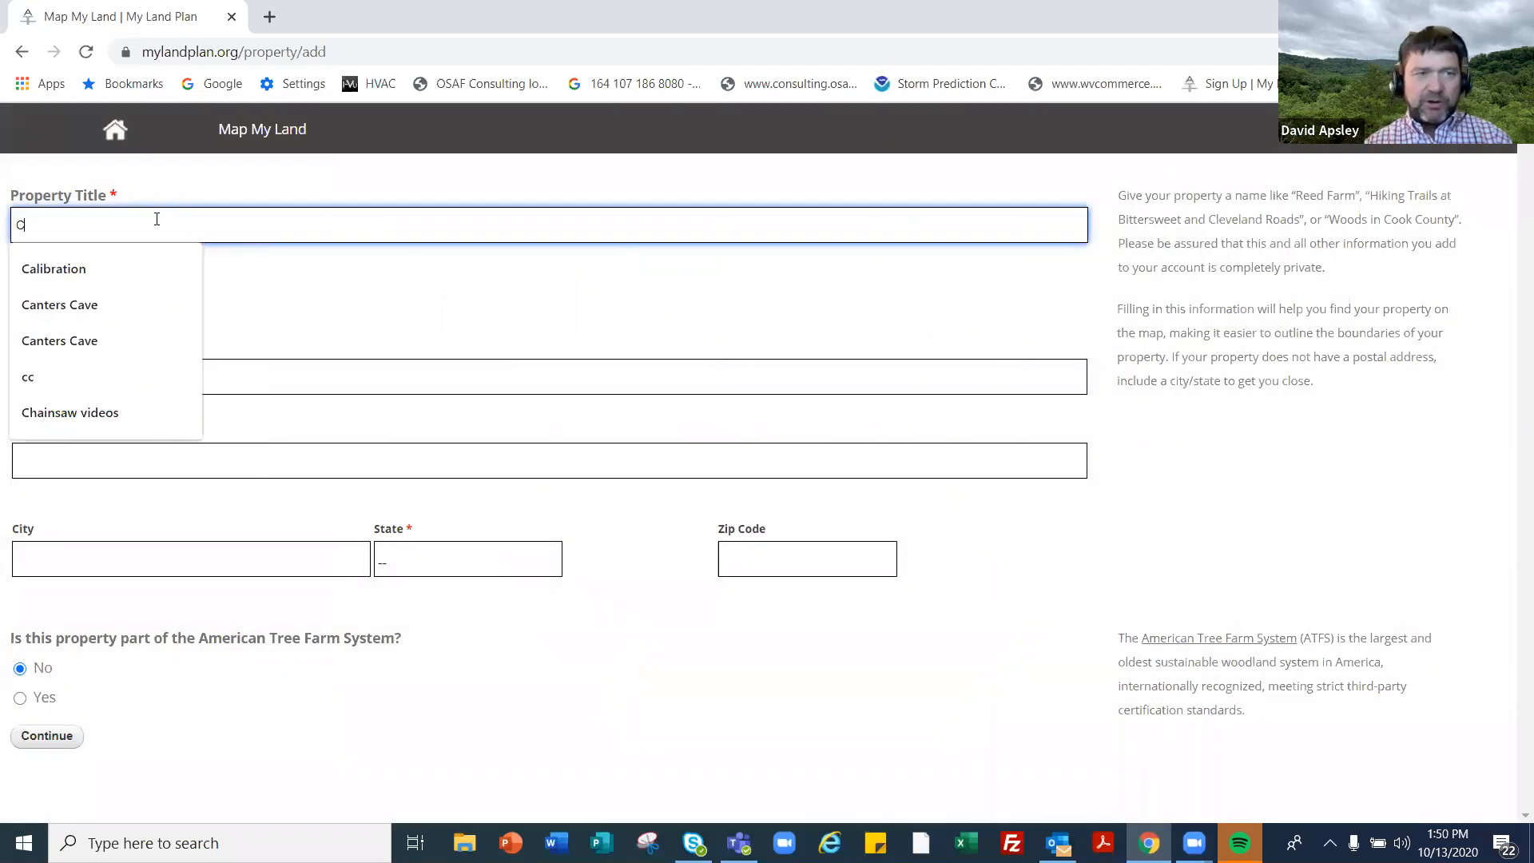
type("anters")
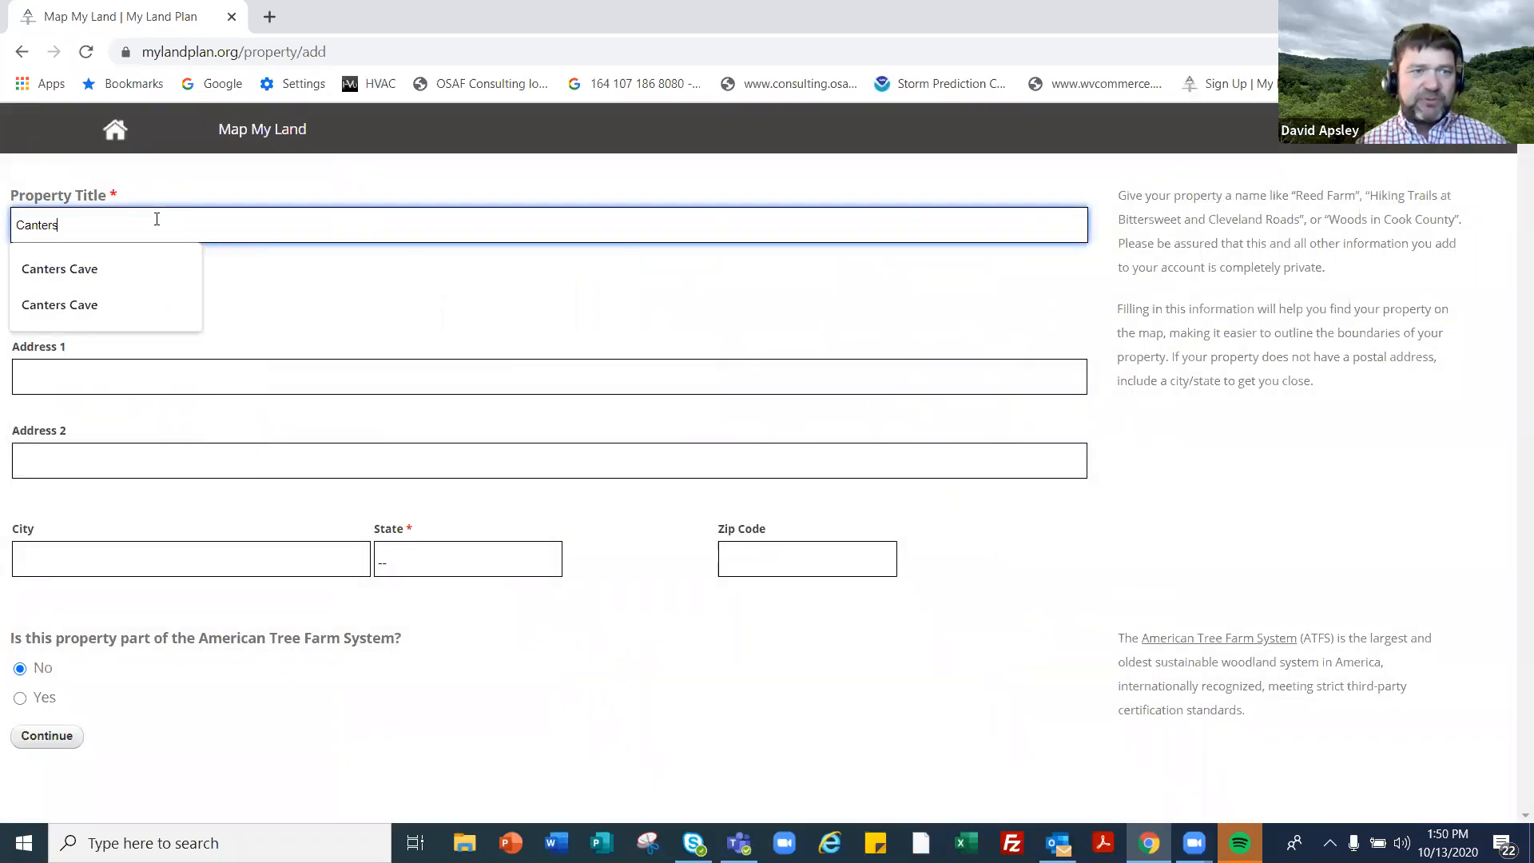
type(" Cave")
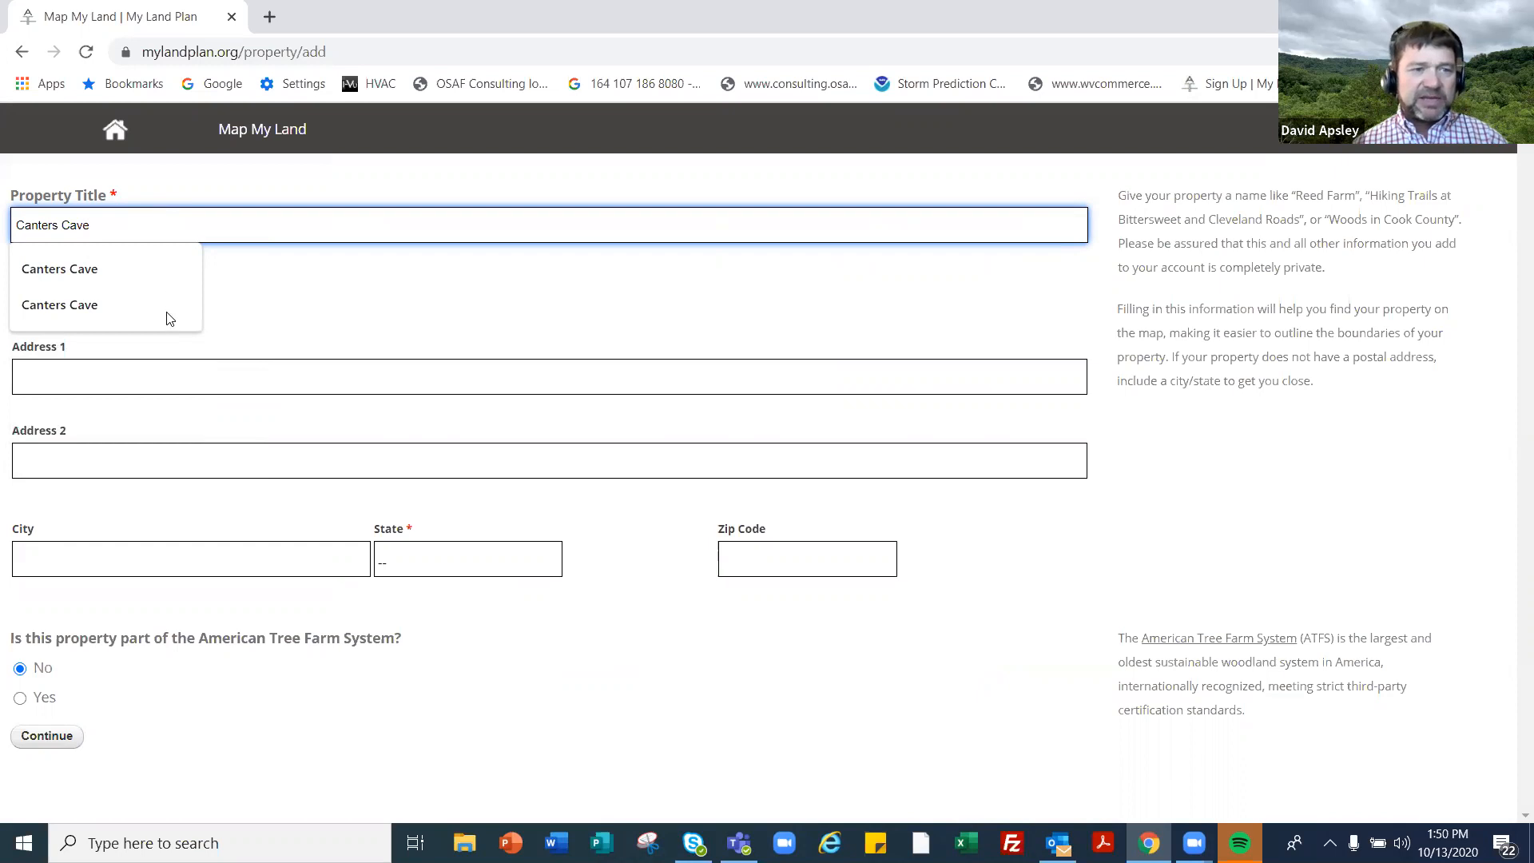
left_click(136, 389)
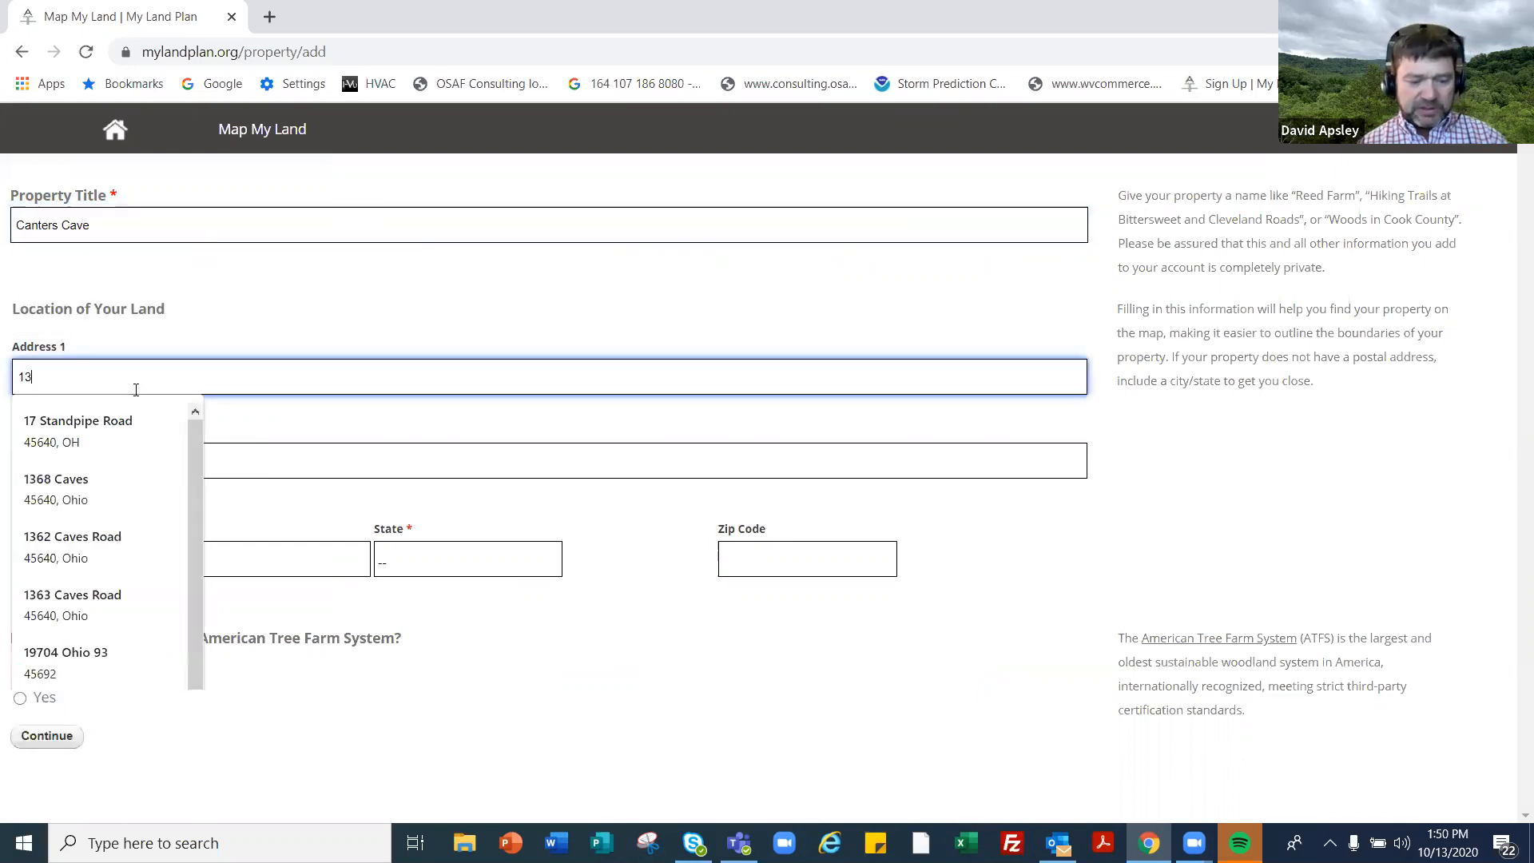
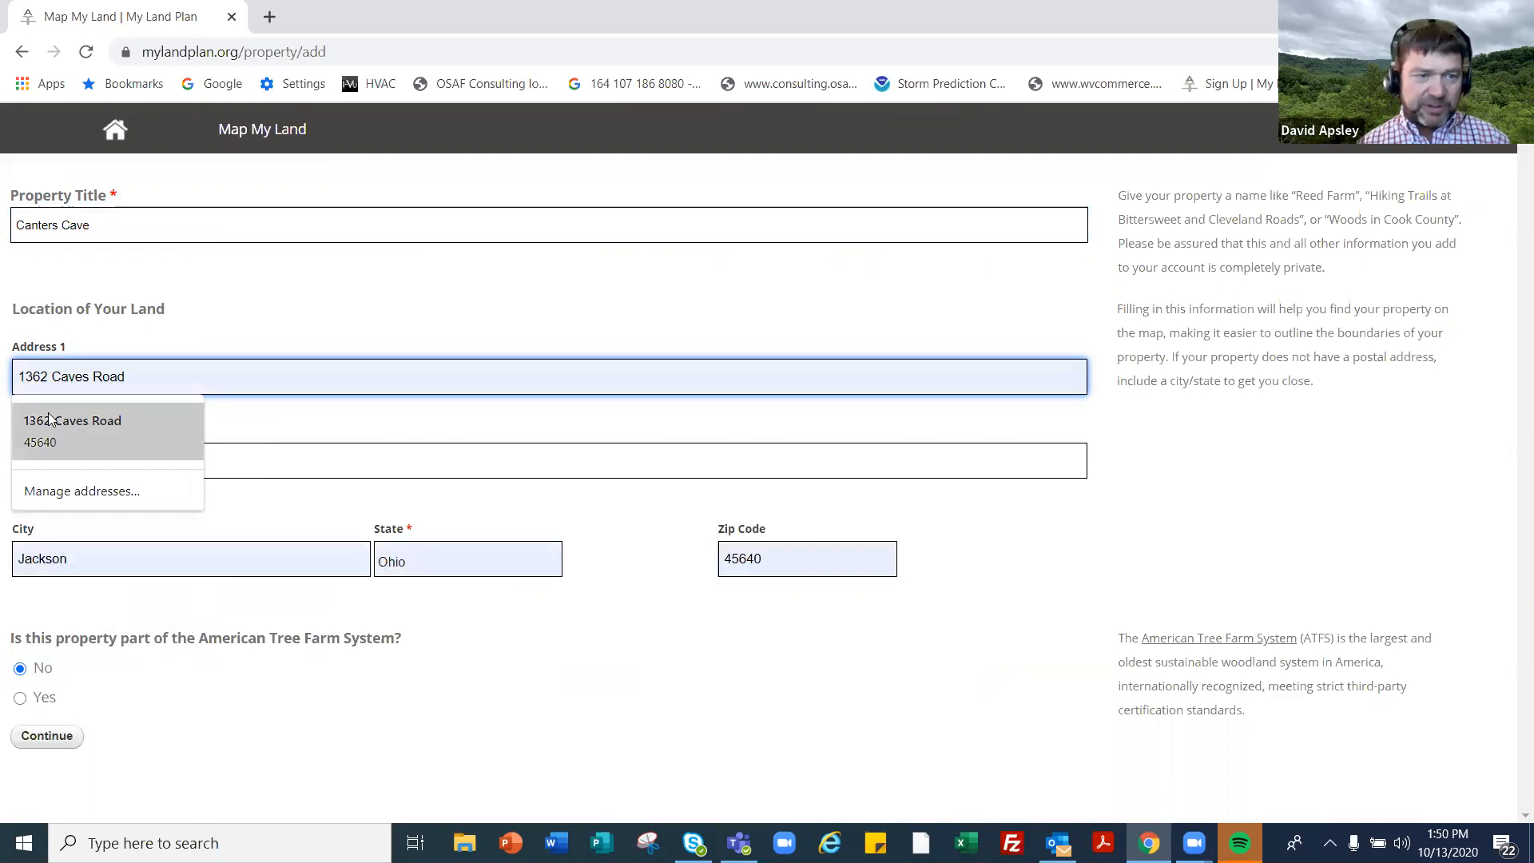
left_click(44, 422)
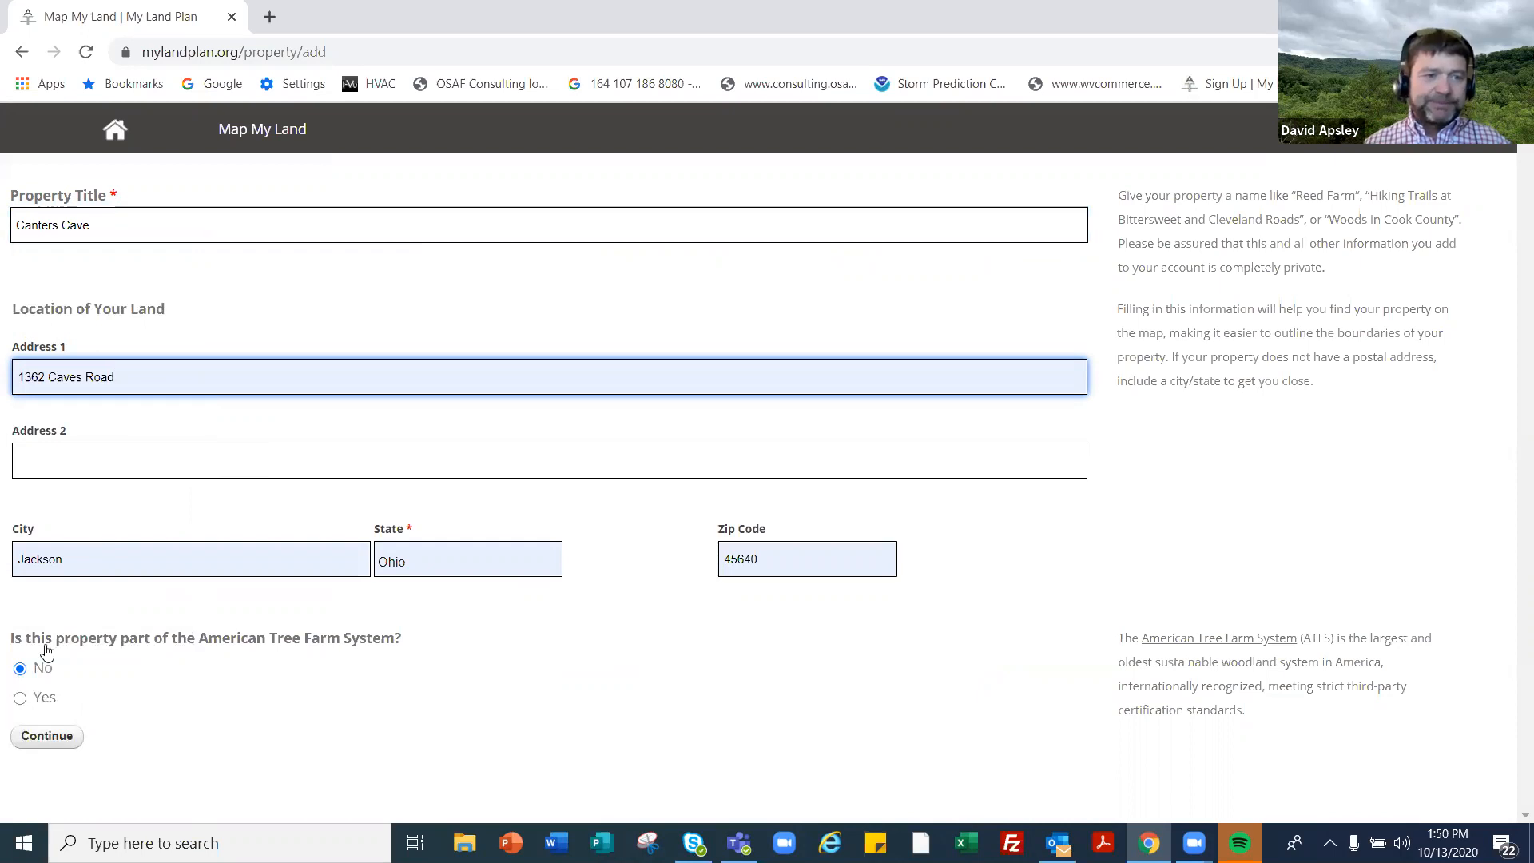
- Mark it as enrolled in the American Tree Farm System and save the details
left_click(21, 700)
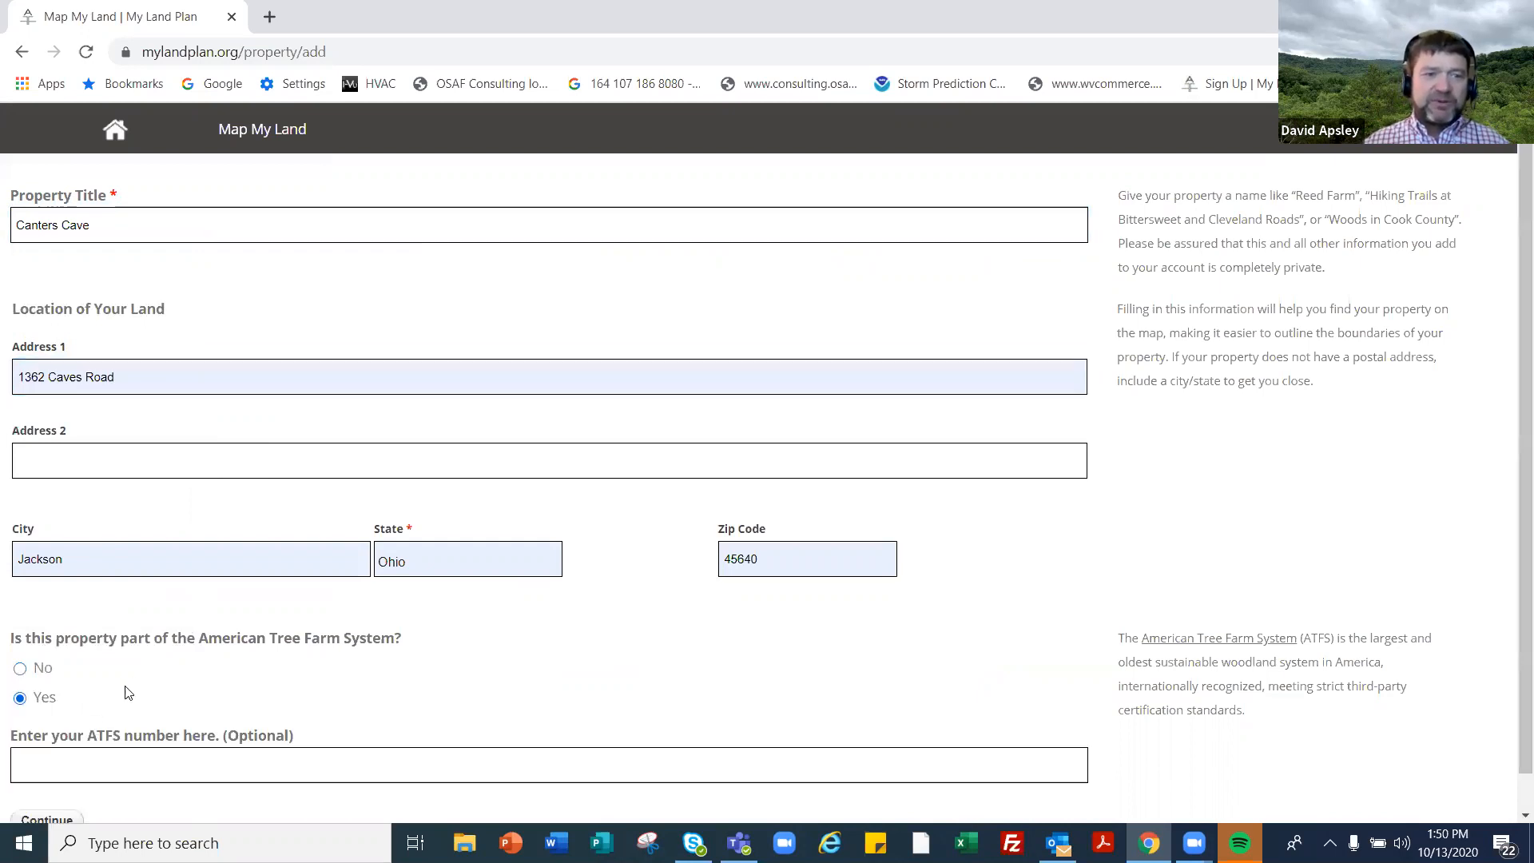
scroll(152, 711, "down", 1)
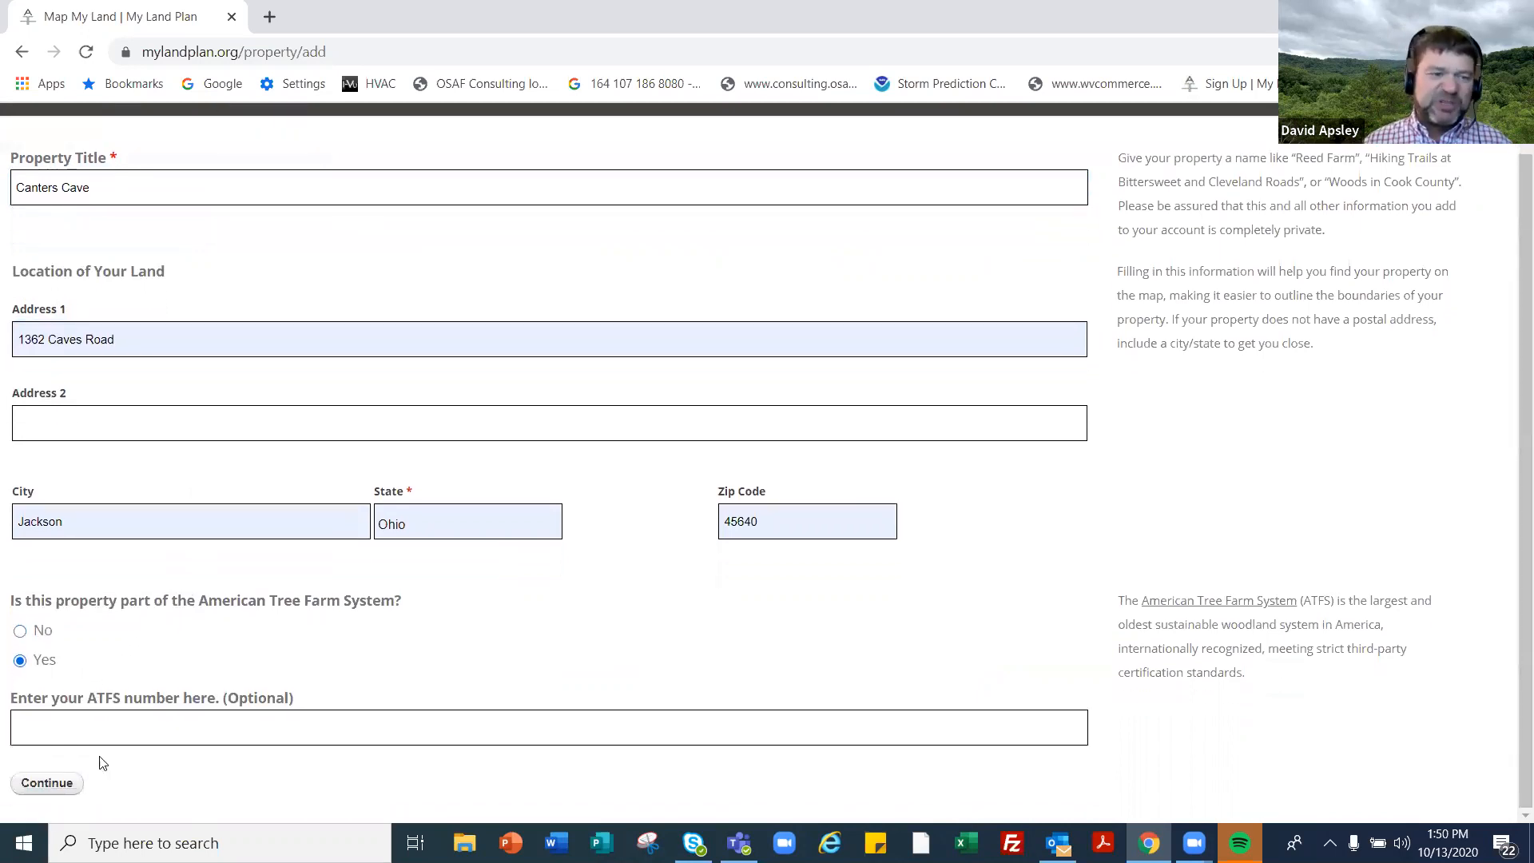
left_click(70, 790)
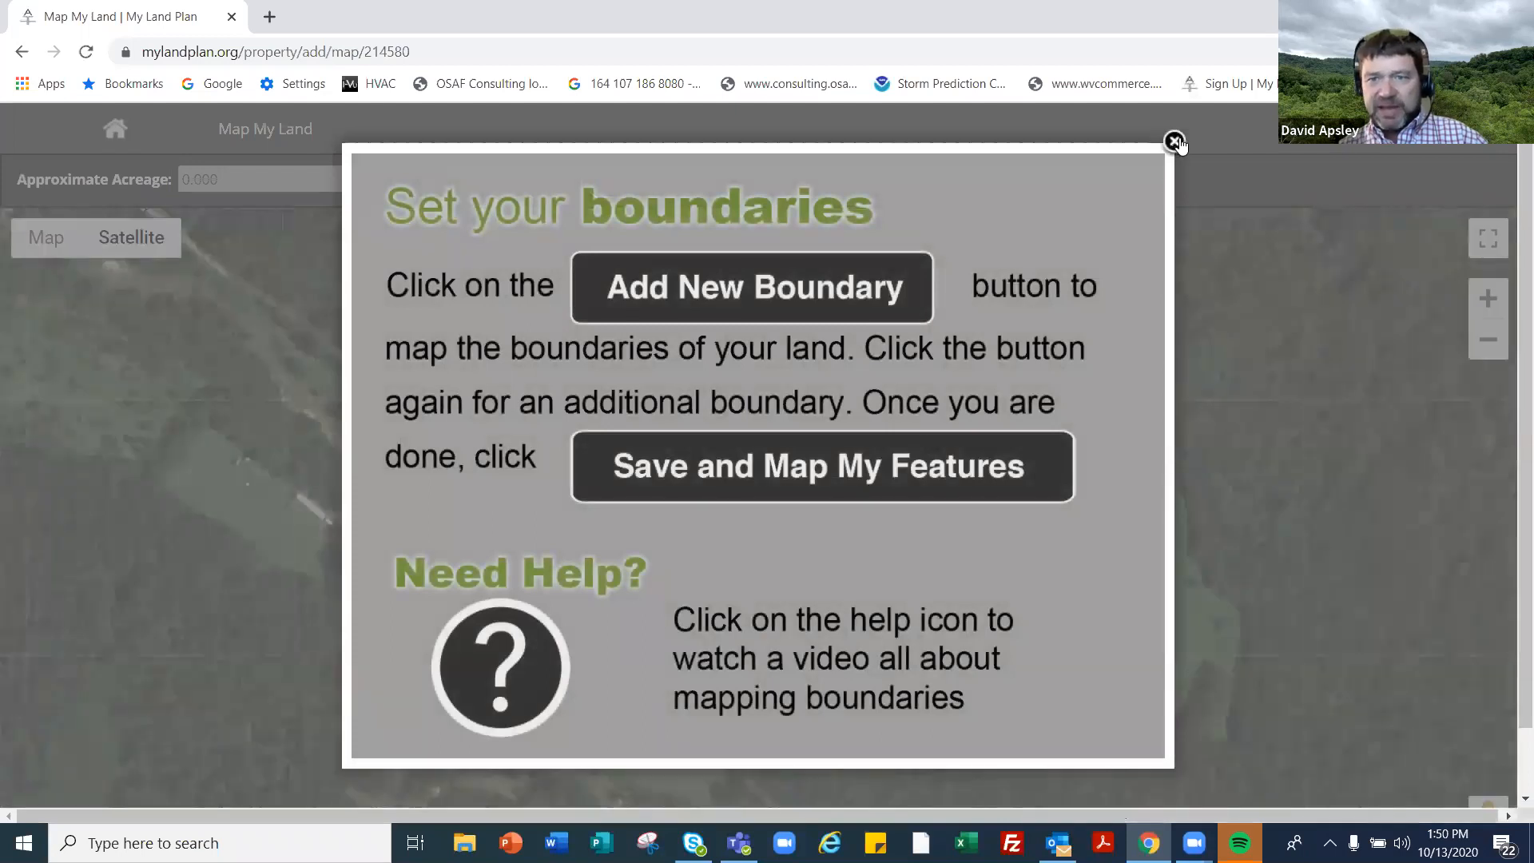
- Dismiss the boundary guide and zoom and pan the satellite map to centre Canter's Cave
left_click(1176, 141)
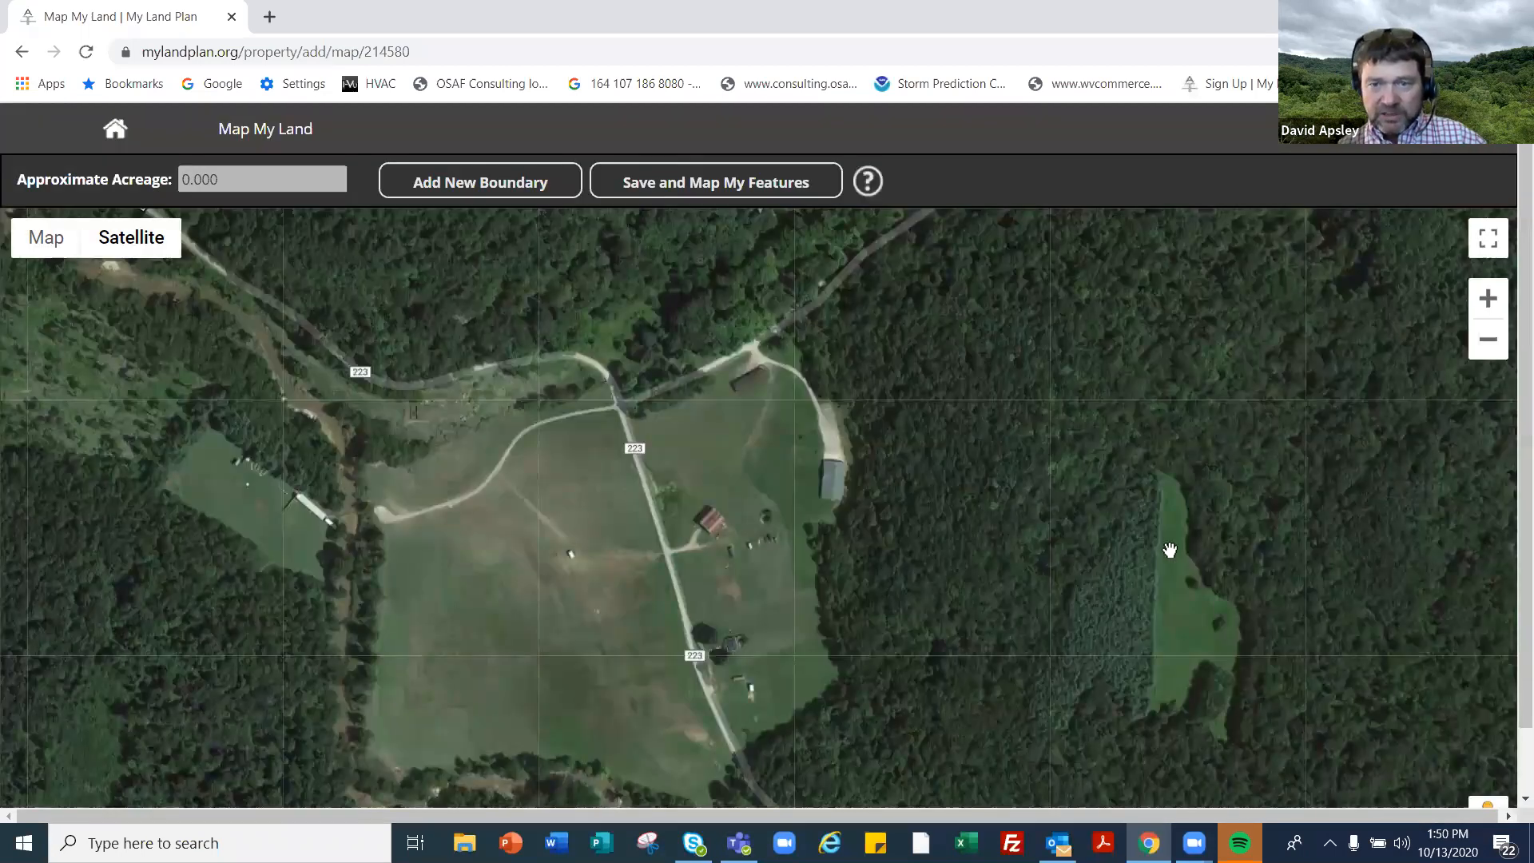
scroll(1154, 548, "up", 2)
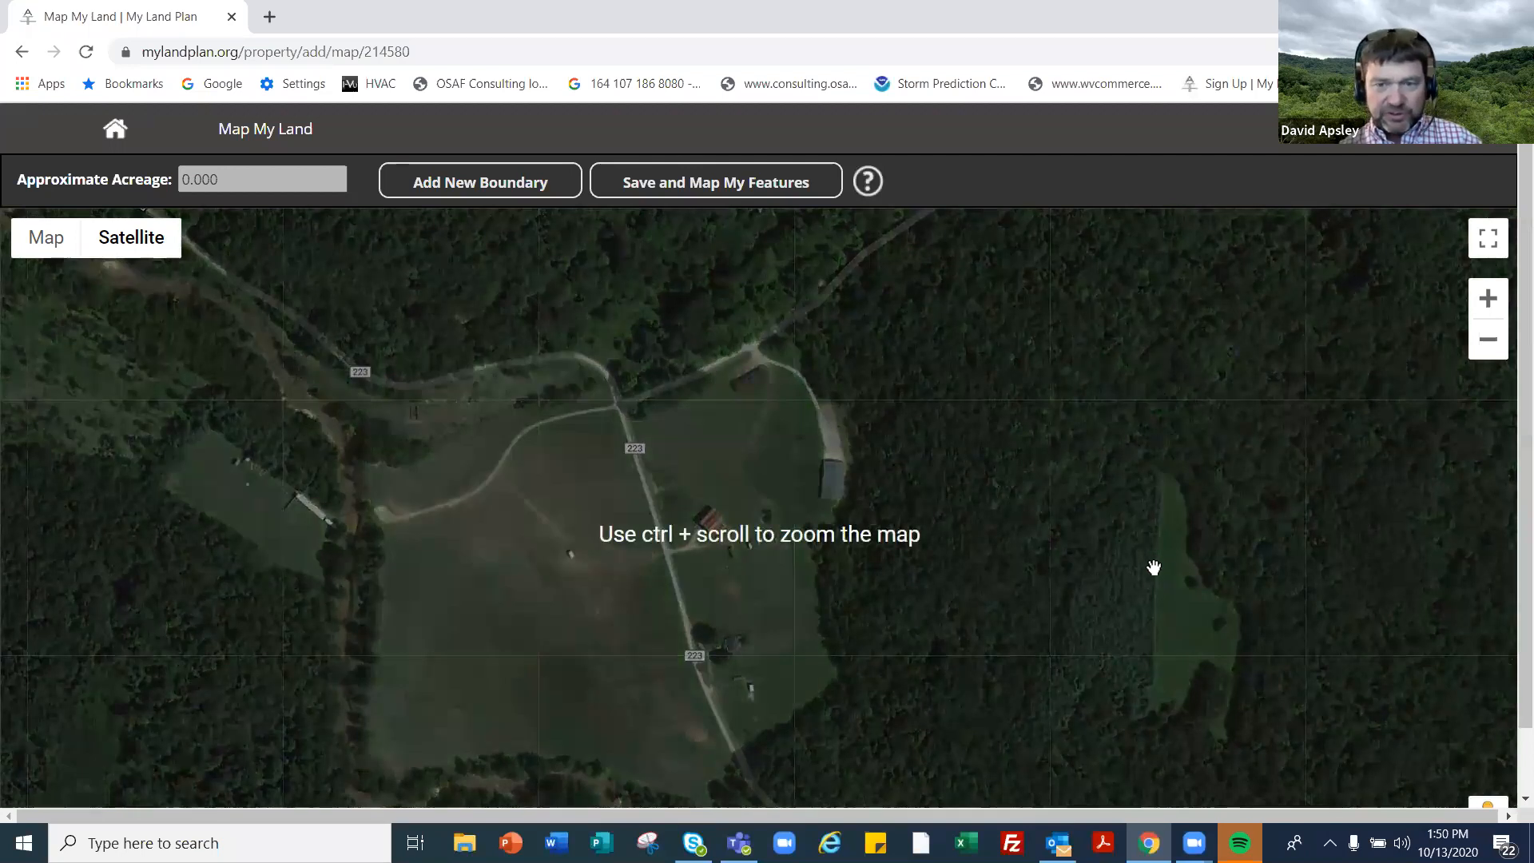
scroll(1150, 552, "down", 2)
scroll(1143, 557, "up", 1)
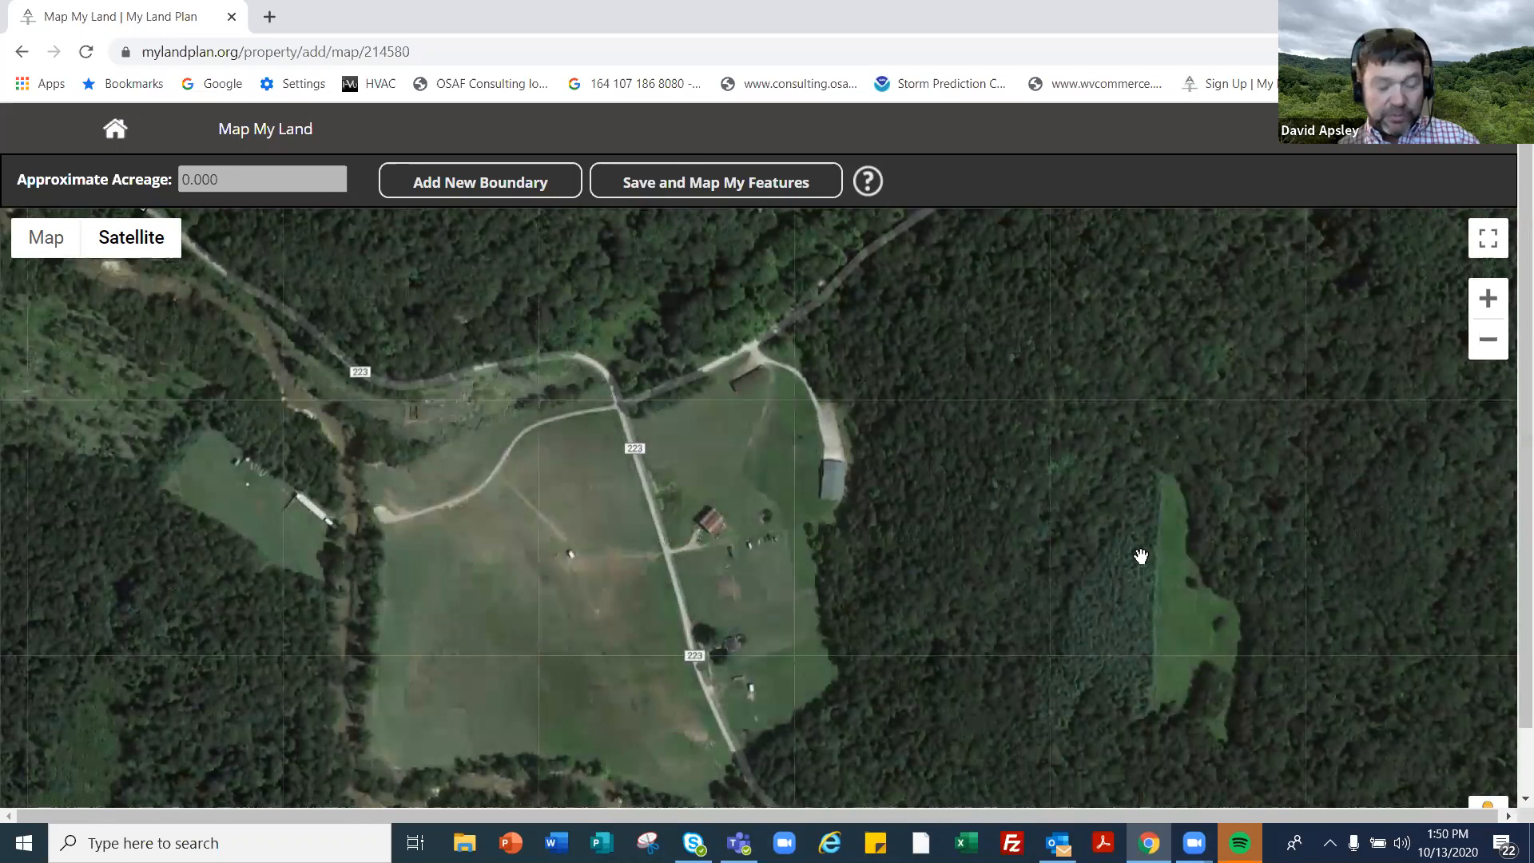
scroll(1123, 561, "up", 1)
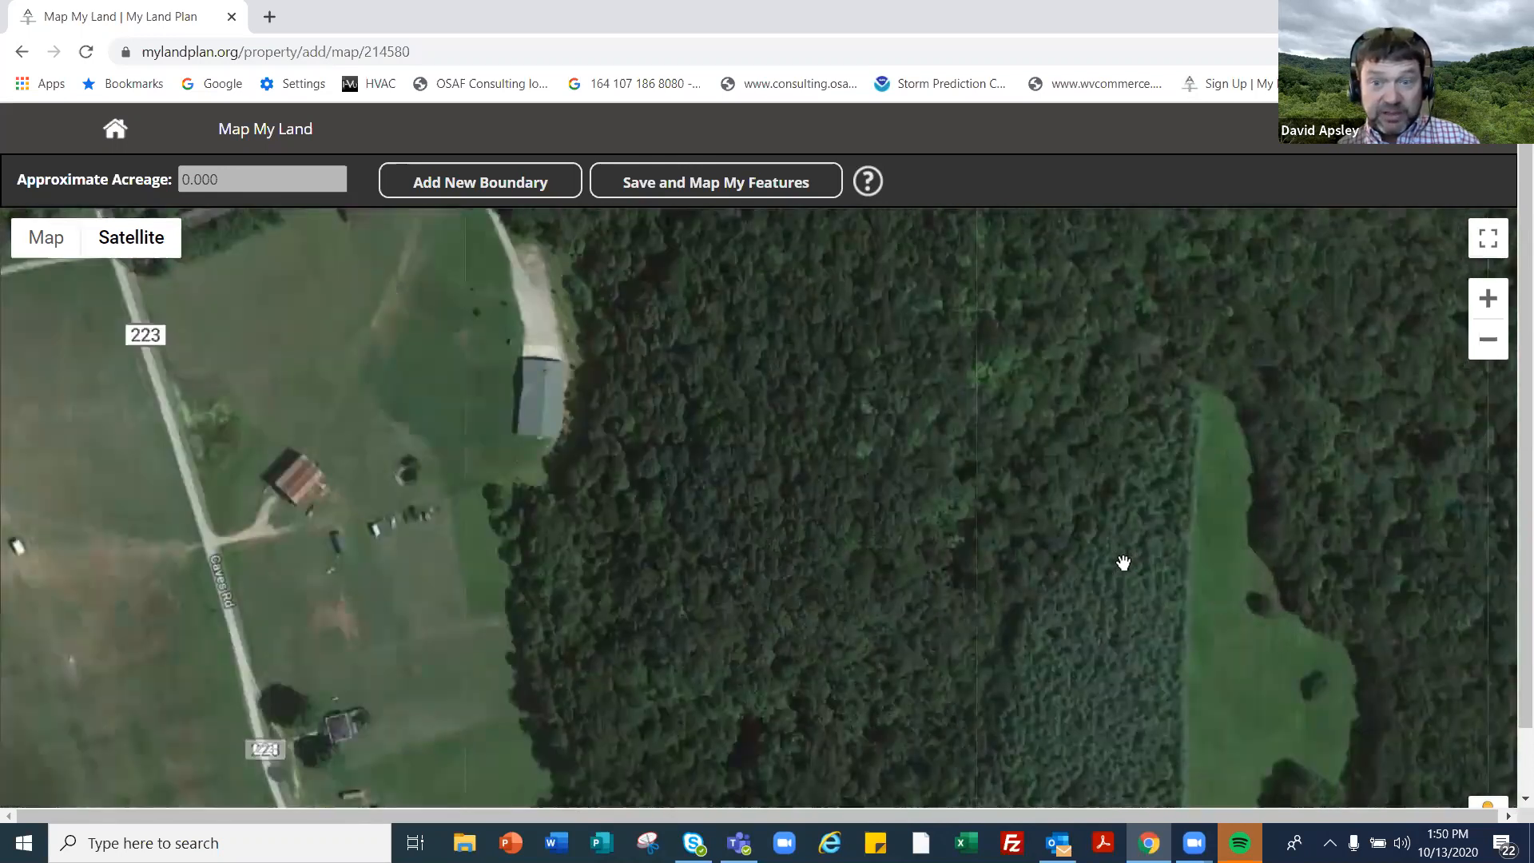
scroll(1124, 561, "down", 2)
scroll(1124, 561, "down", 1)
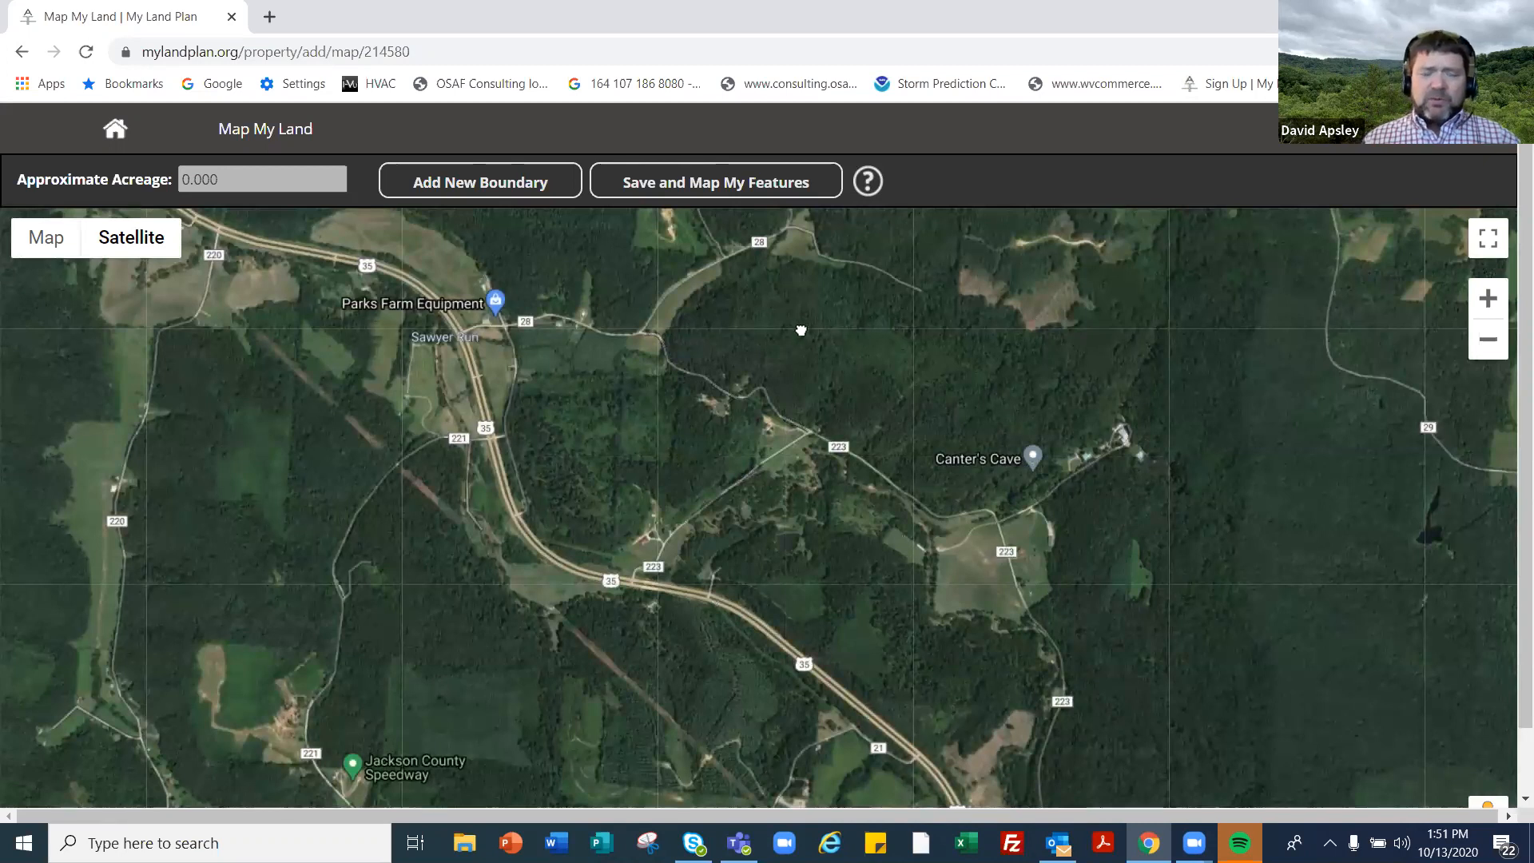
left_click_drag(791, 329, 732, 328)
mouse_move(137, 240)
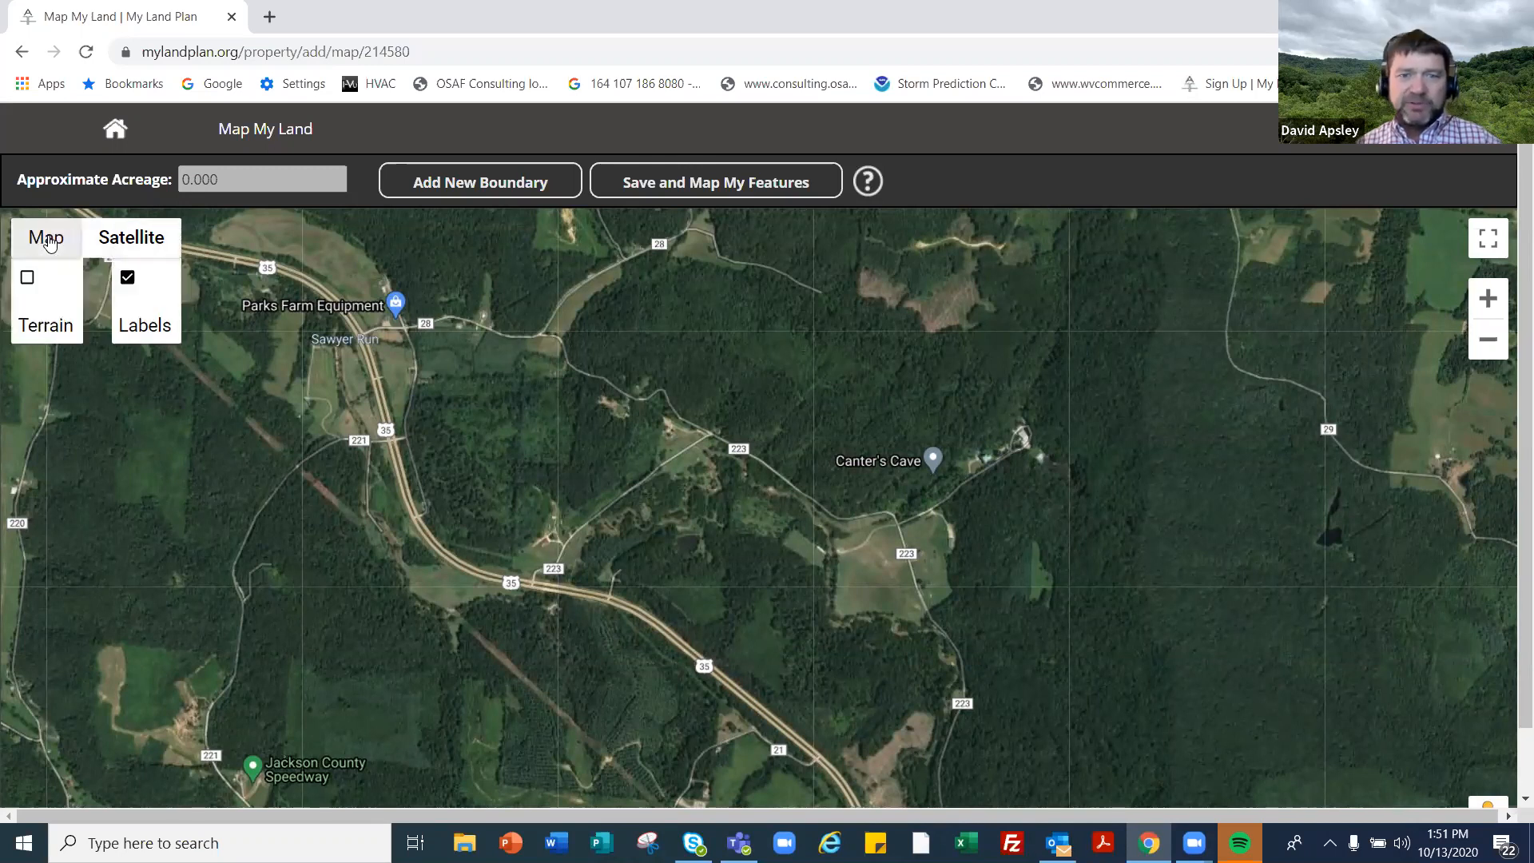
- Switch the map to road view and zoom in two levels
left_click(46, 239)
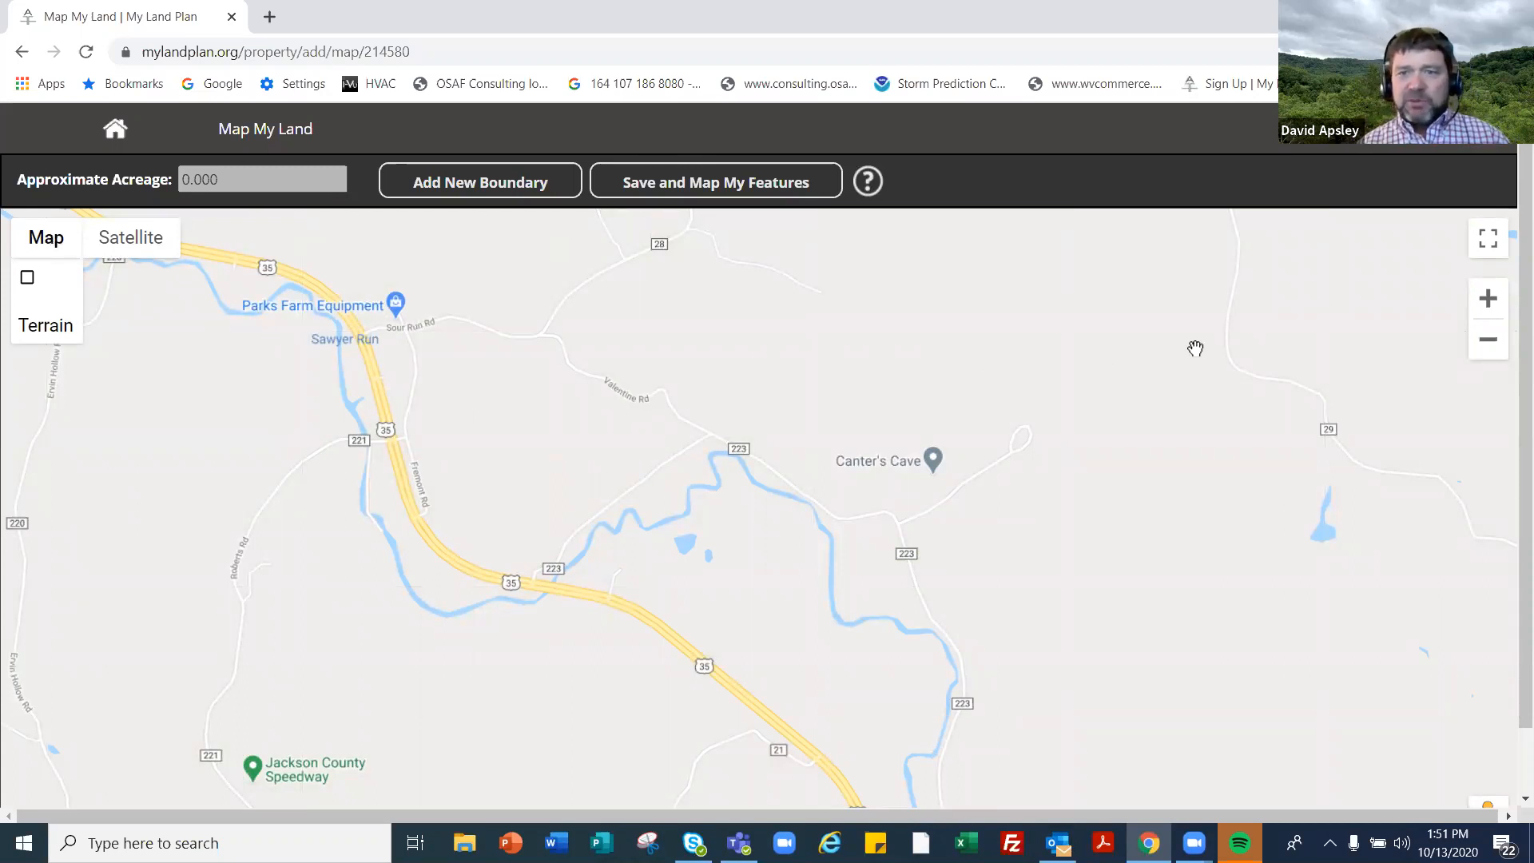
left_click(1488, 300)
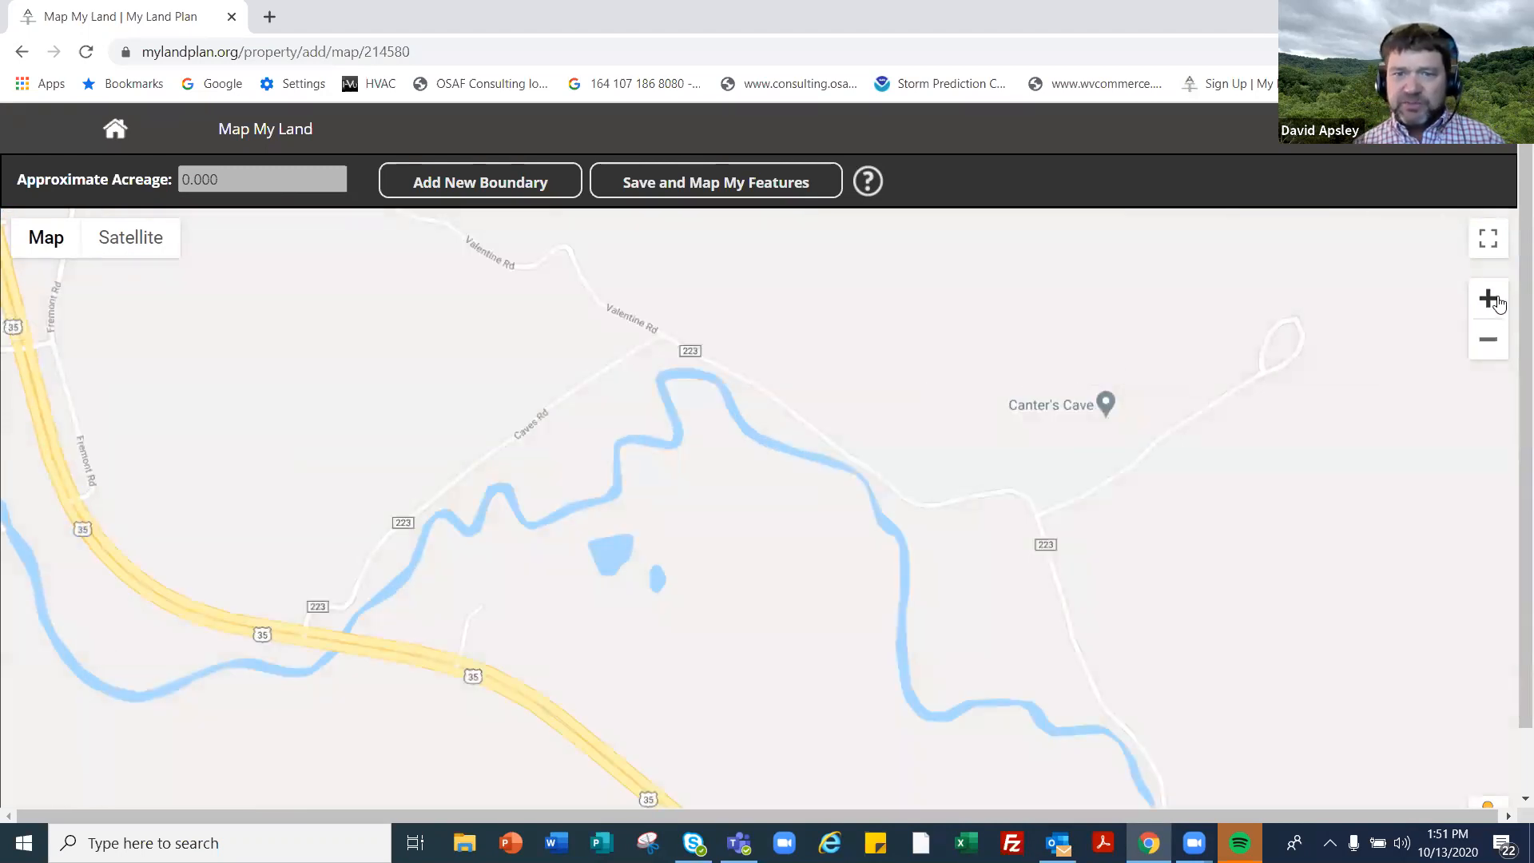
left_click(1496, 303)
- Centre Canter's Cave on the map and start a new property boundary
left_click_drag(1159, 553, 1178, 635)
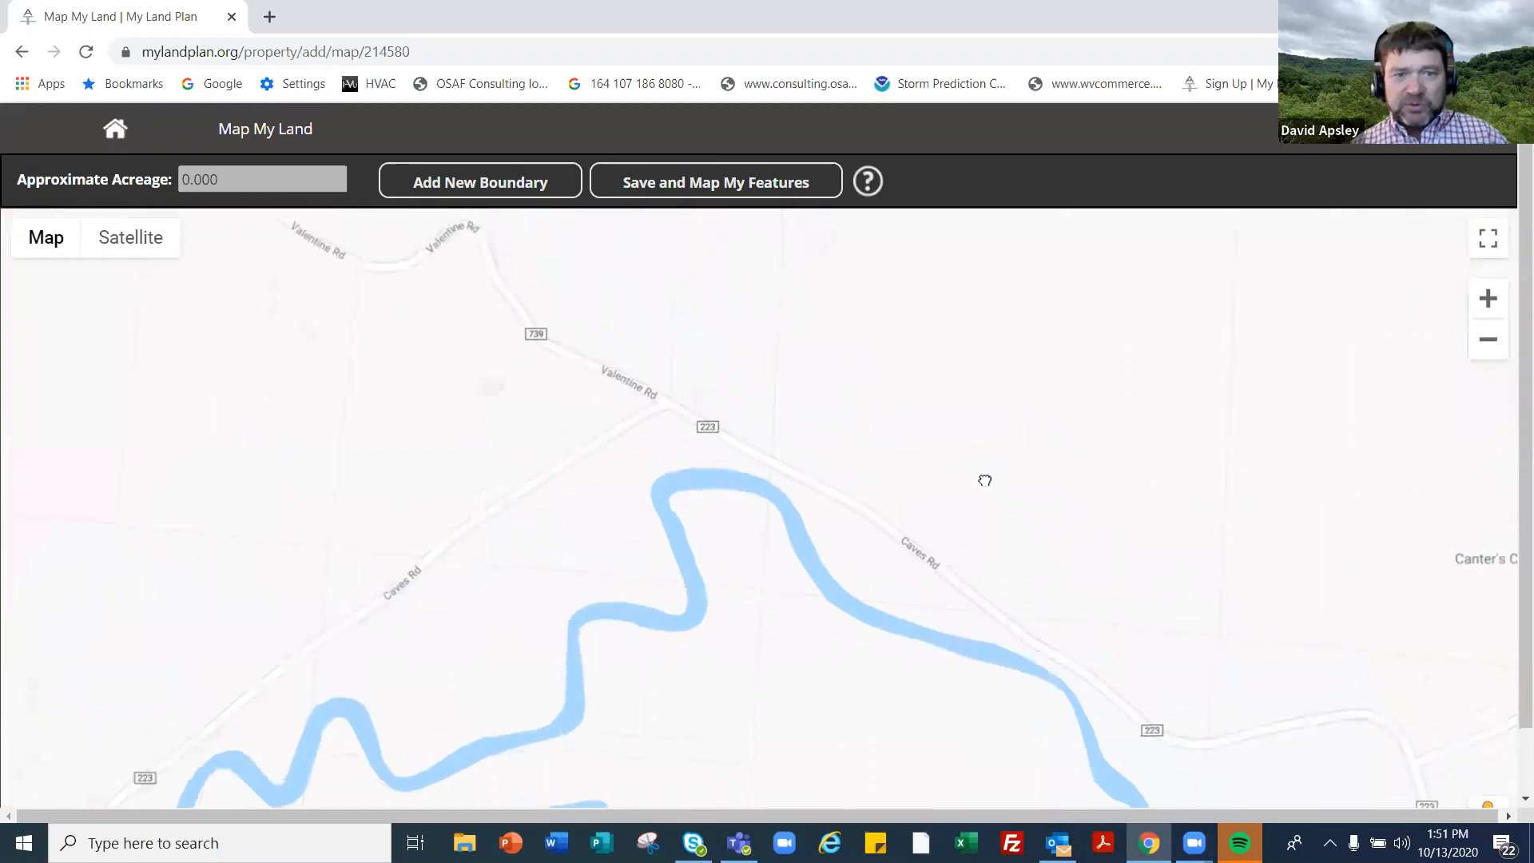
left_click_drag(754, 454, 458, 360)
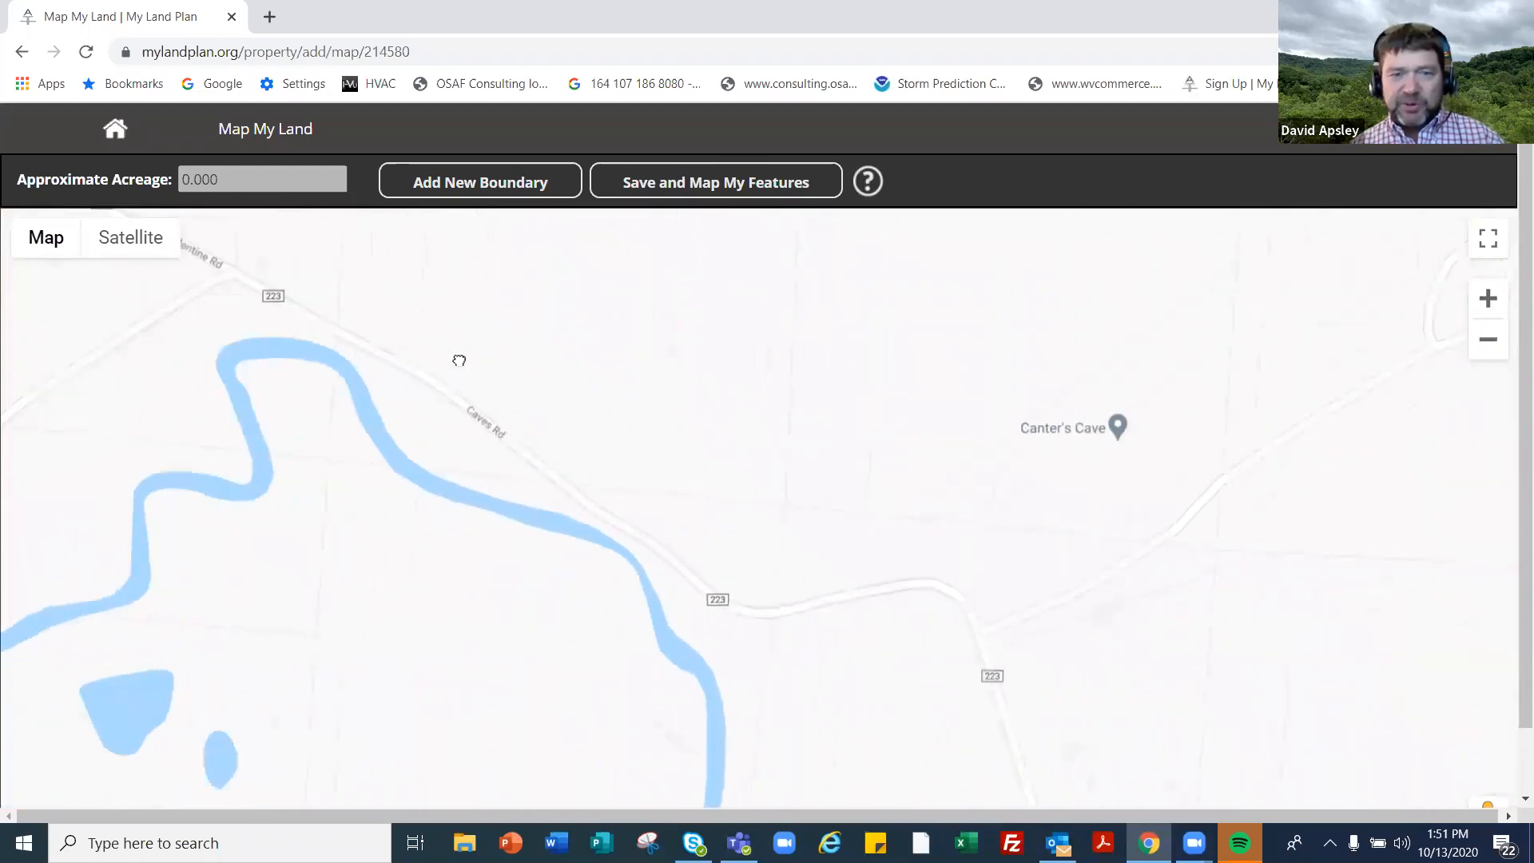
left_click_drag(841, 536, 829, 524)
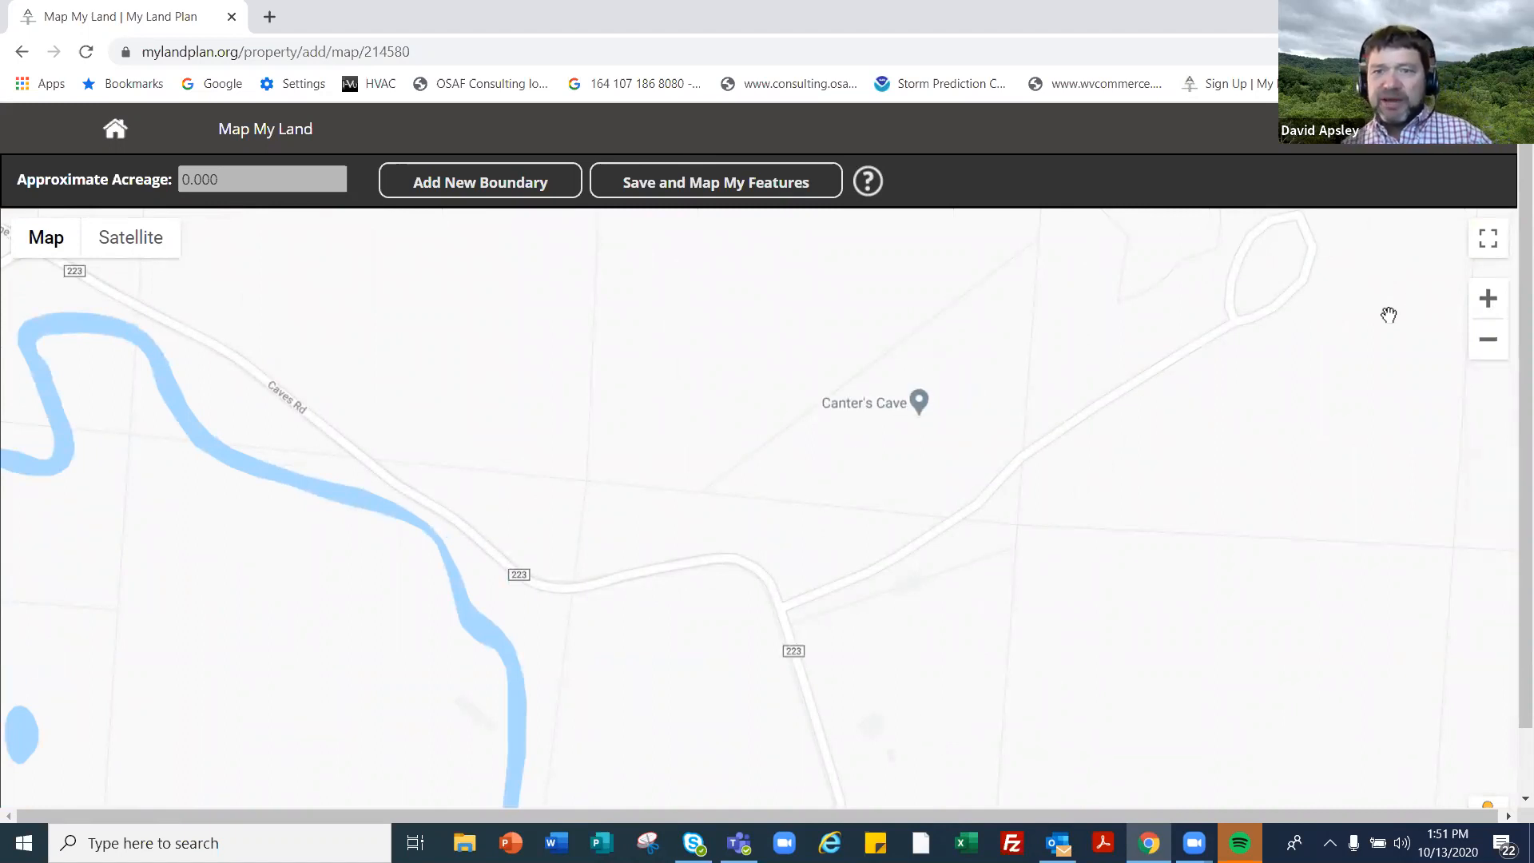
left_click_drag(1029, 448, 941, 580)
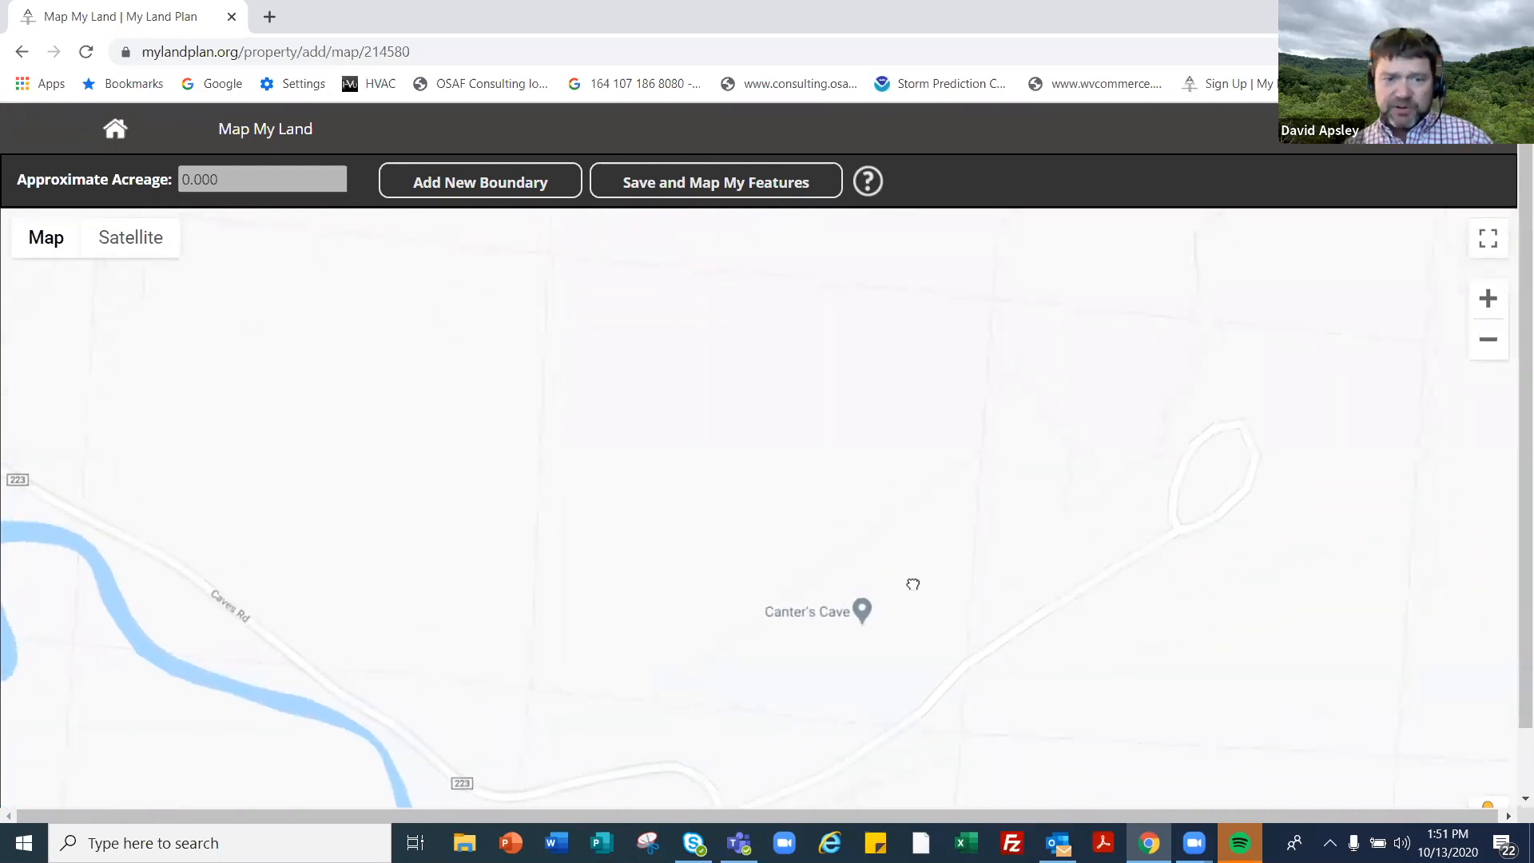
left_click(1492, 351)
left_click(1491, 302)
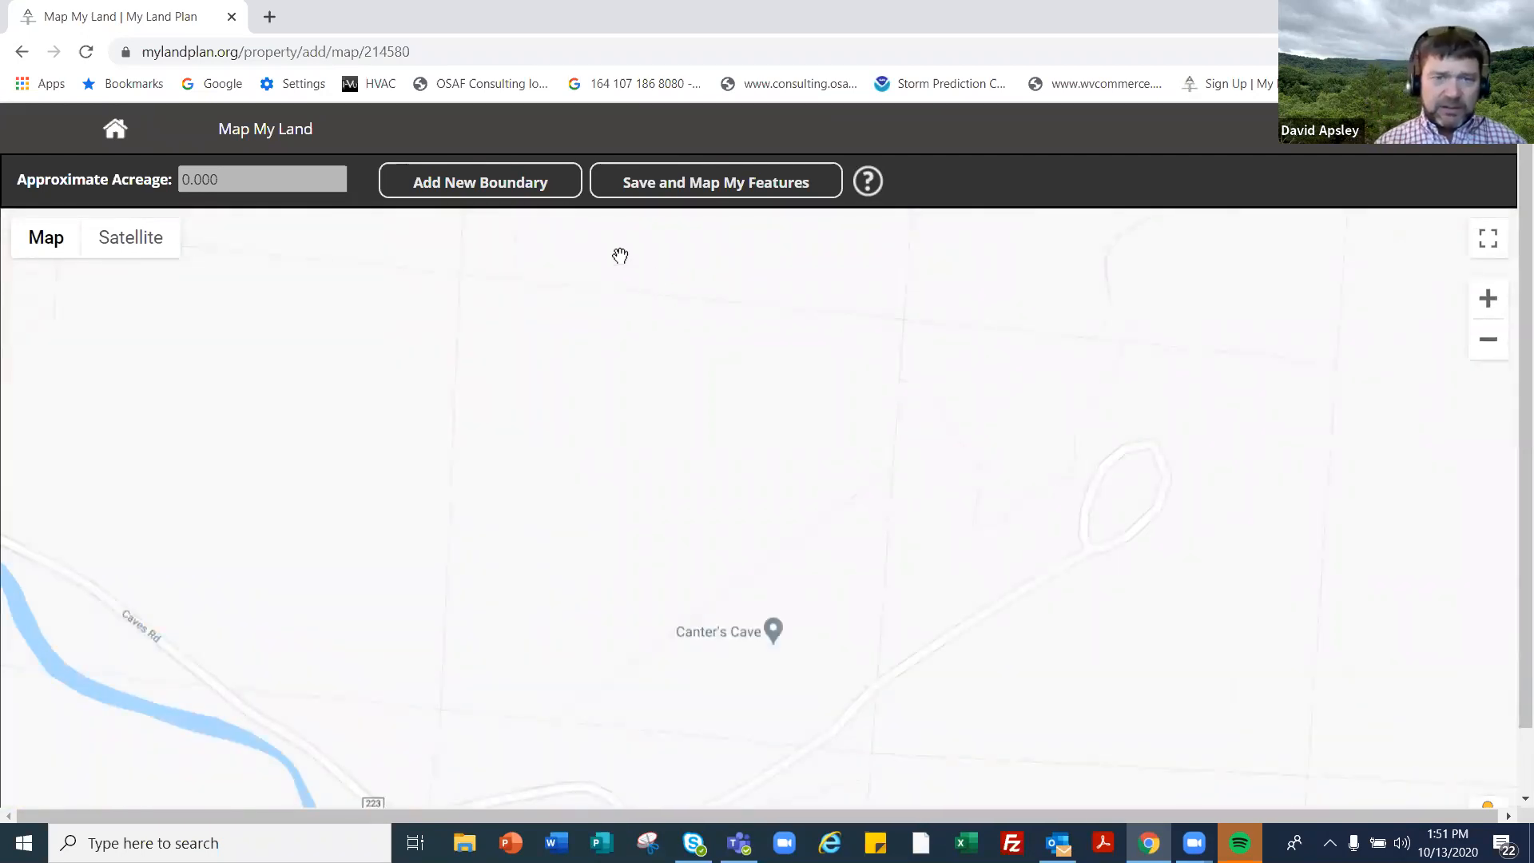
left_click(506, 190)
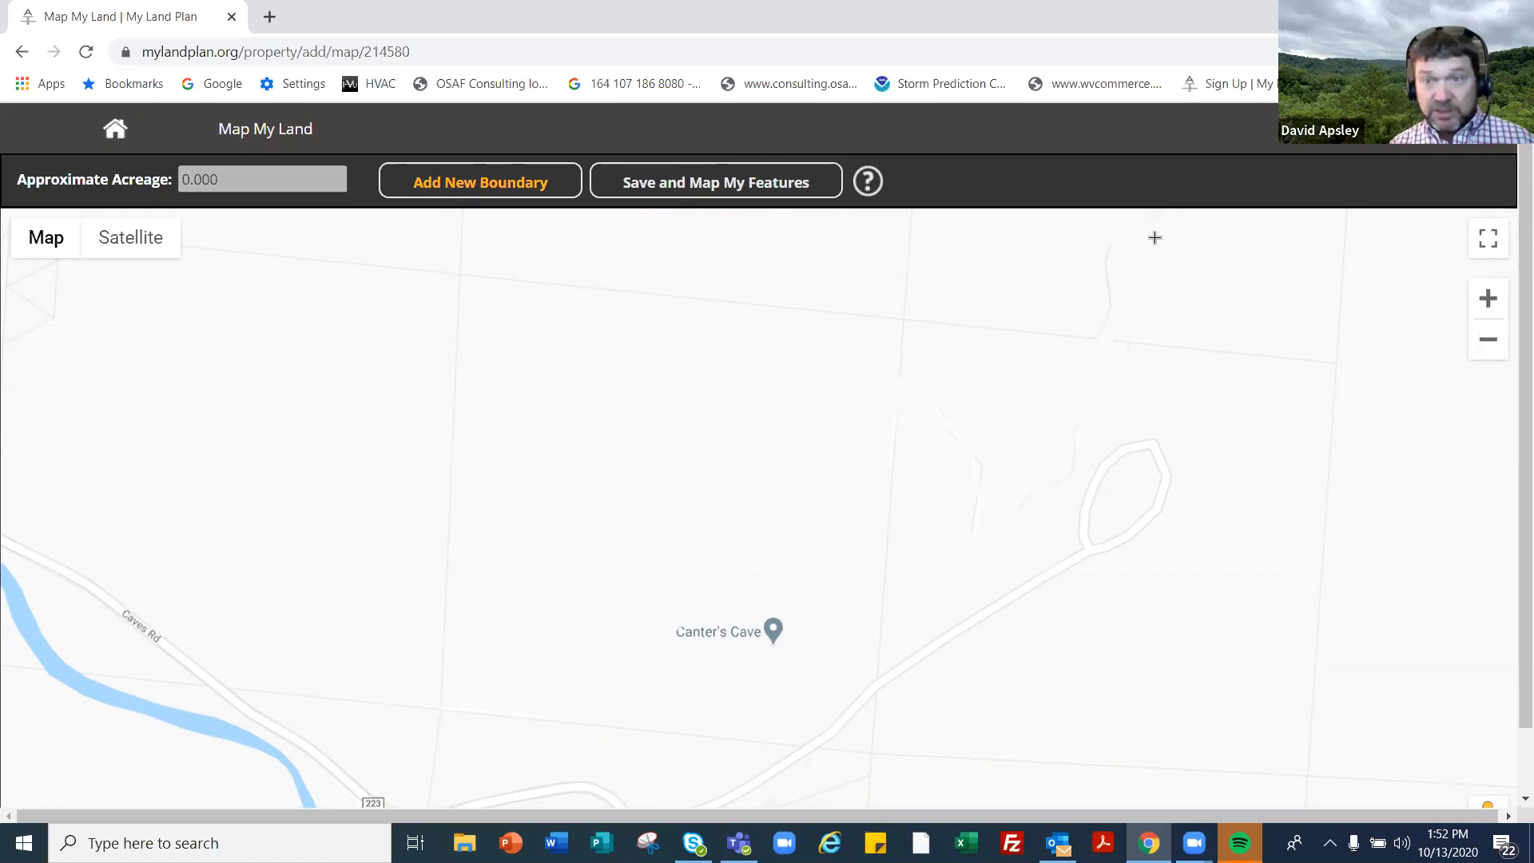
- Frame Canter's Cave and close the boundary outline at its starting corner
left_click_drag(1179, 265, 1172, 416)
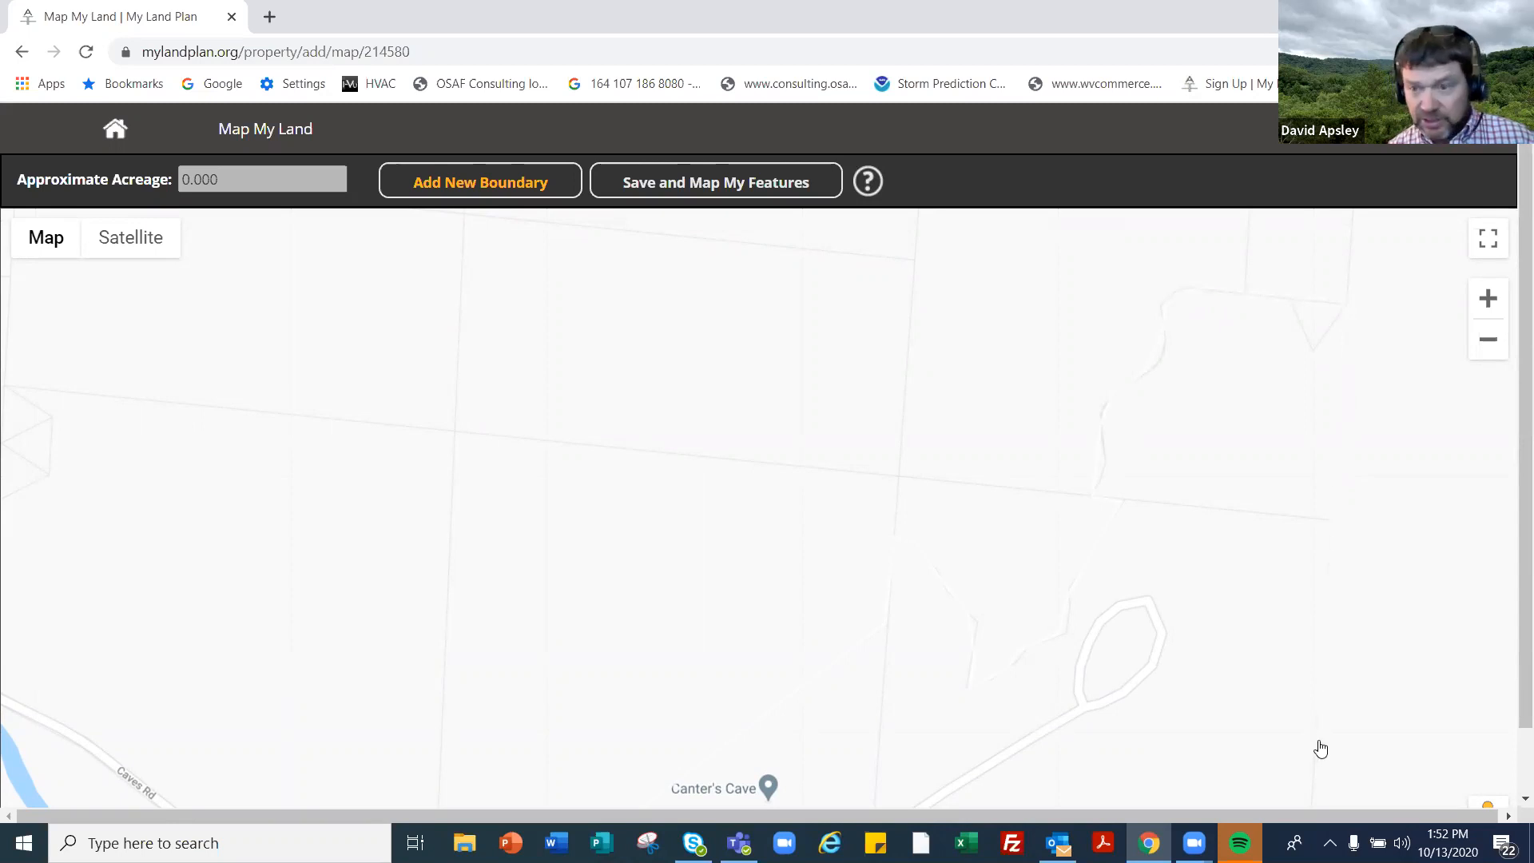
left_click_drag(1314, 757, 1271, 374)
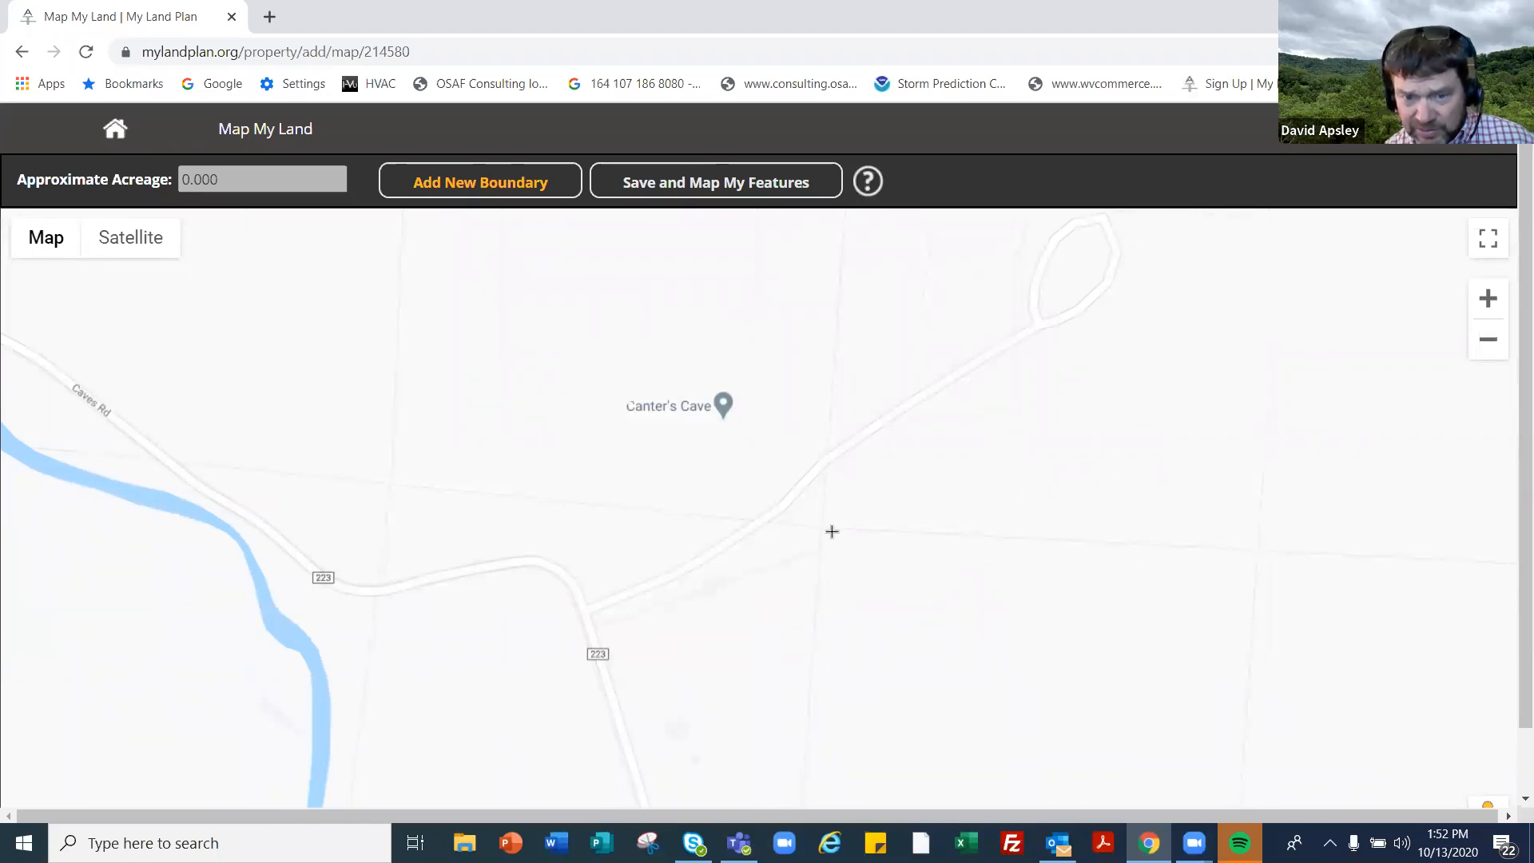
left_click(393, 485)
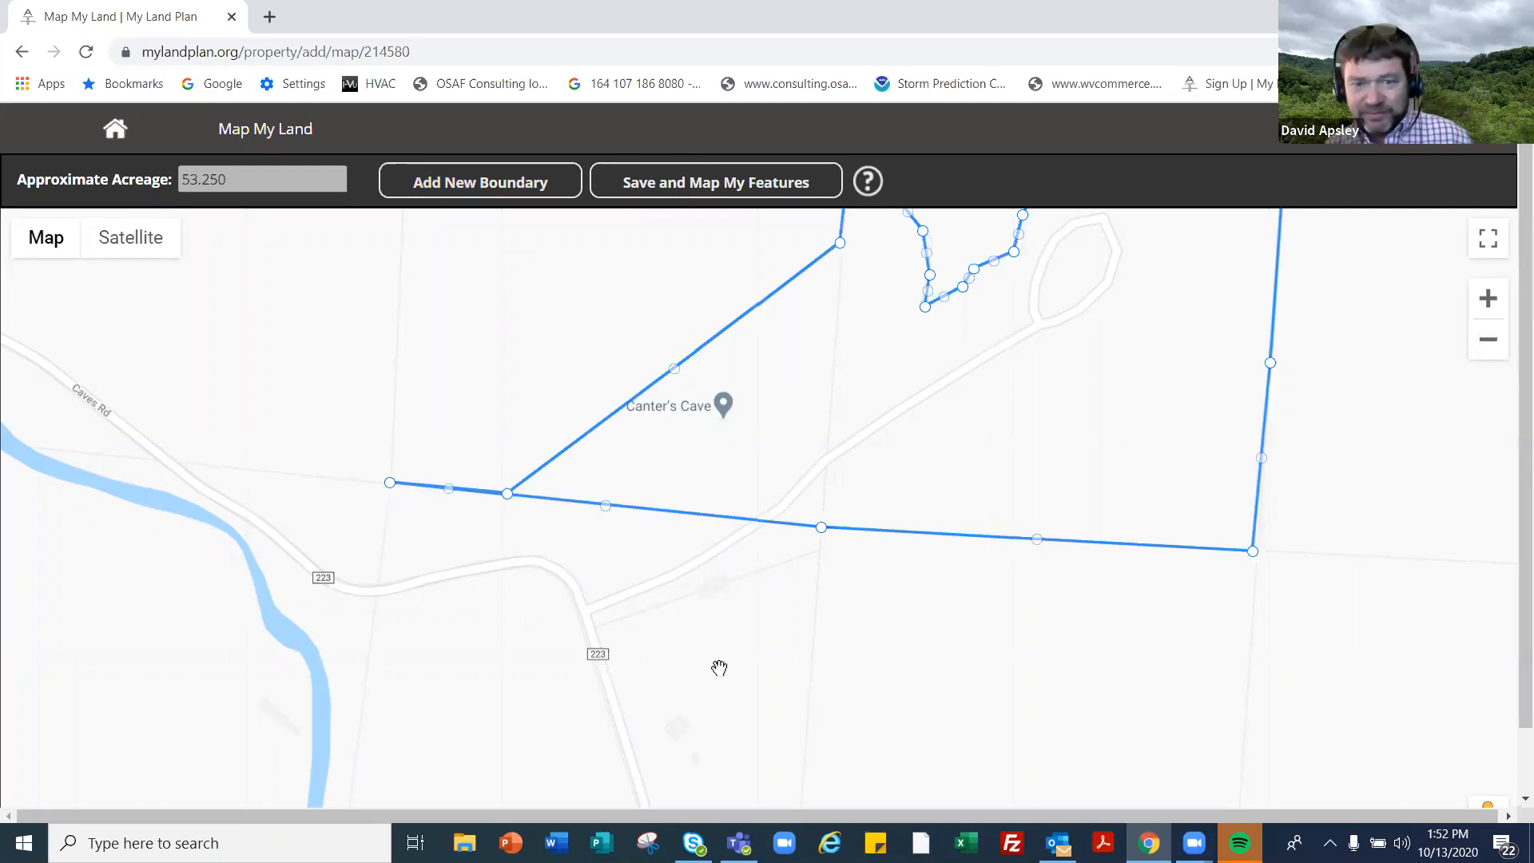
- Stretch the boundary south and west to the river, about 130.918 acres, showing the whole parcel
left_click_drag(704, 546, 684, 497)
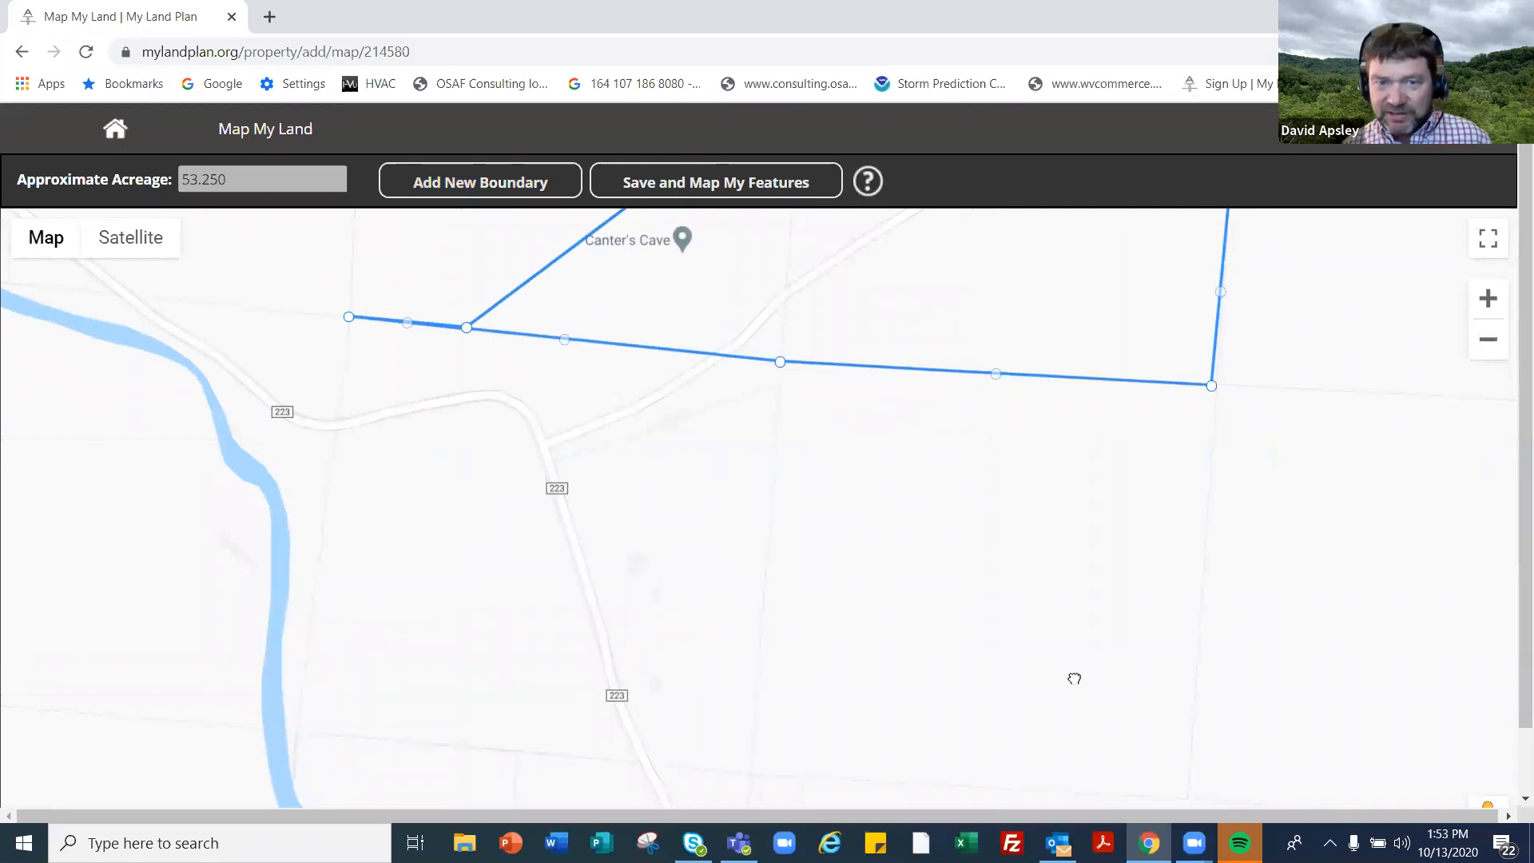
left_click_drag(1031, 535, 1020, 510)
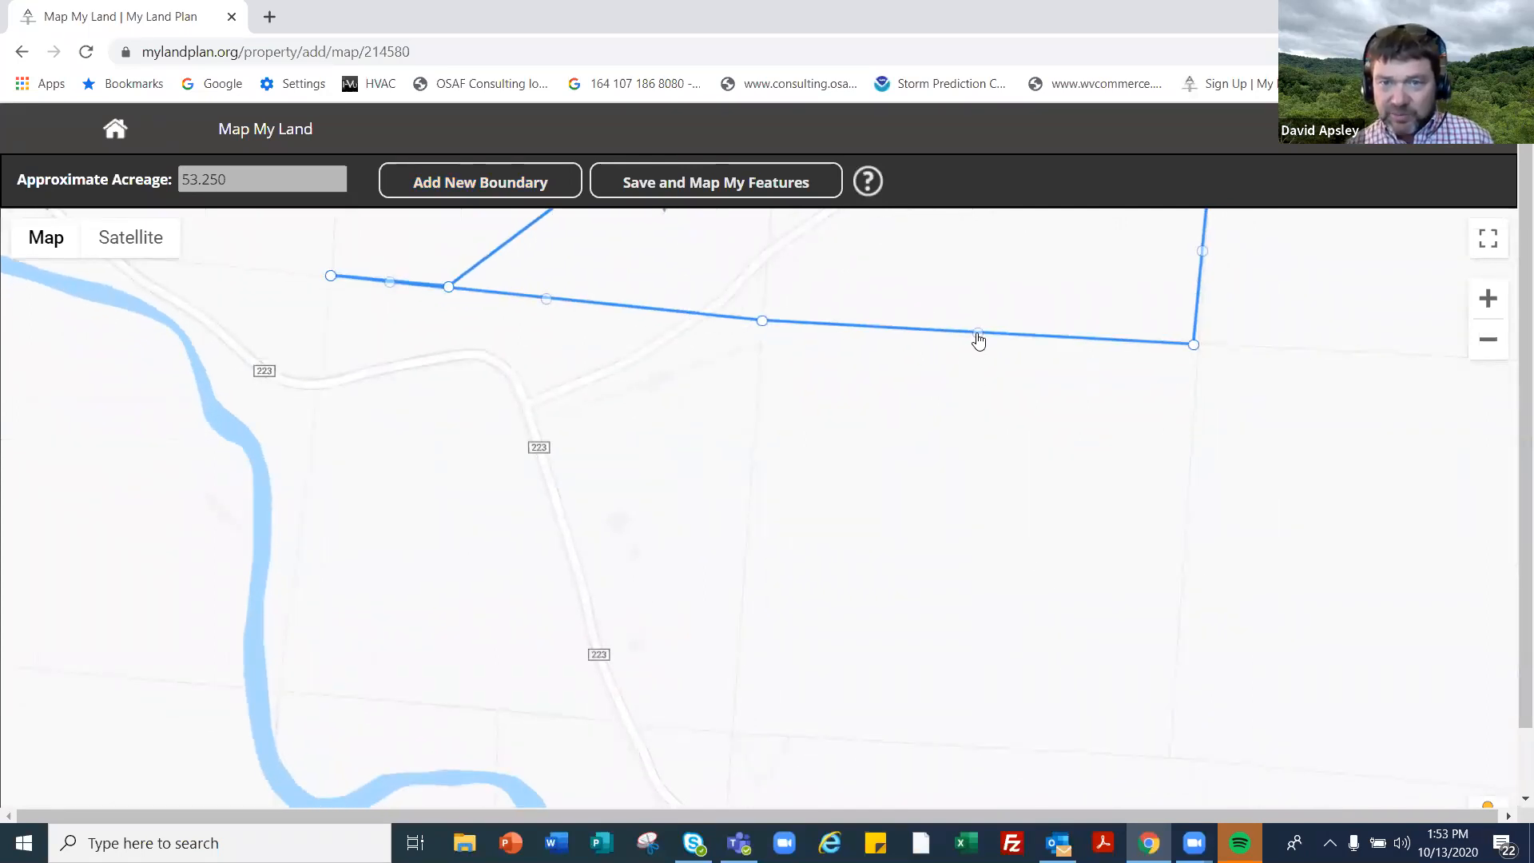
left_click_drag(979, 332, 1175, 755)
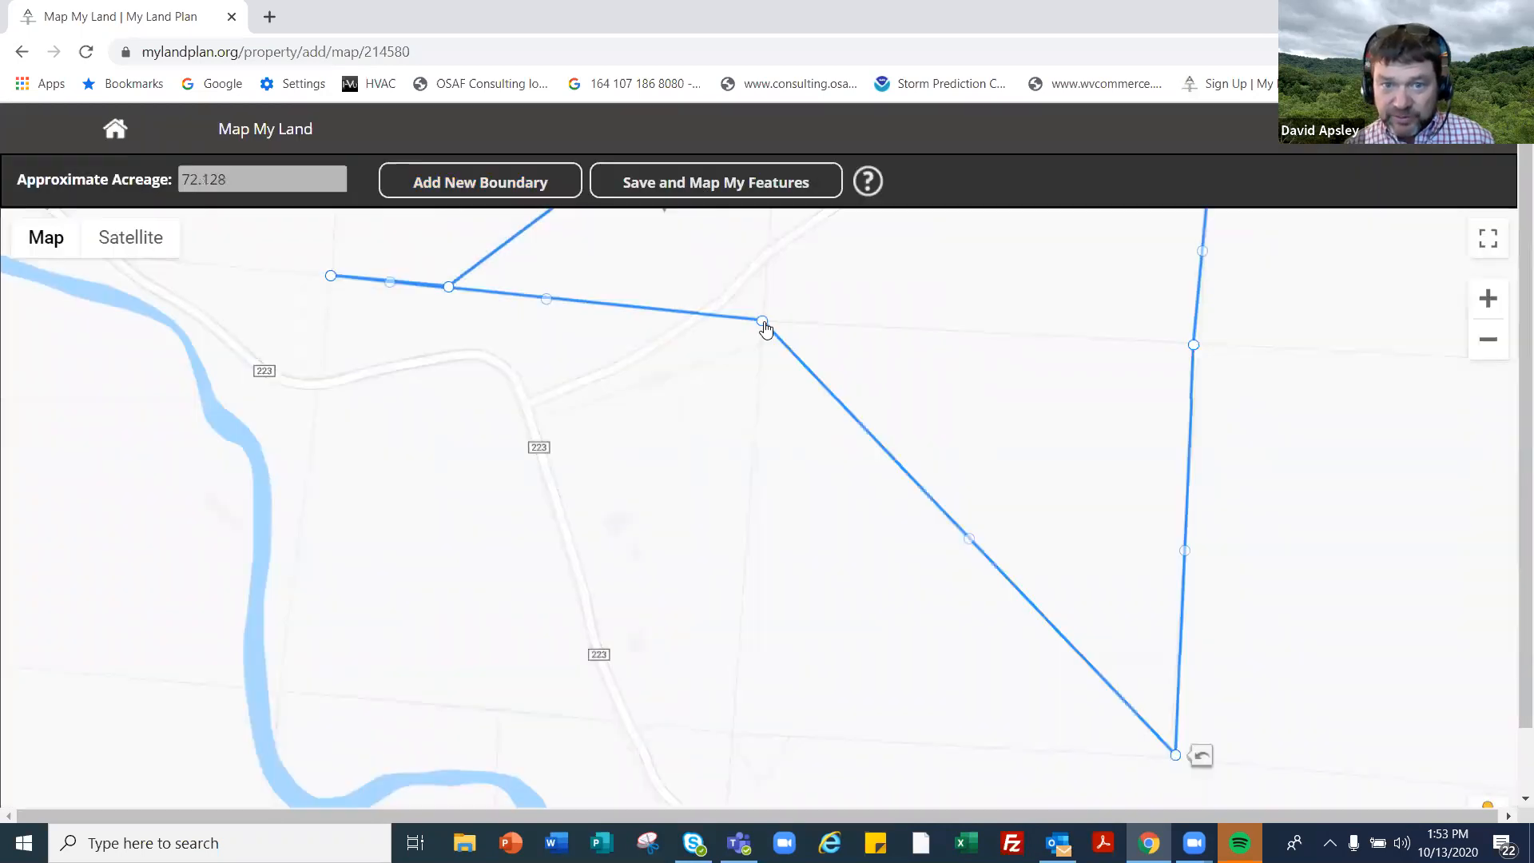
left_click_drag(762, 320, 734, 734)
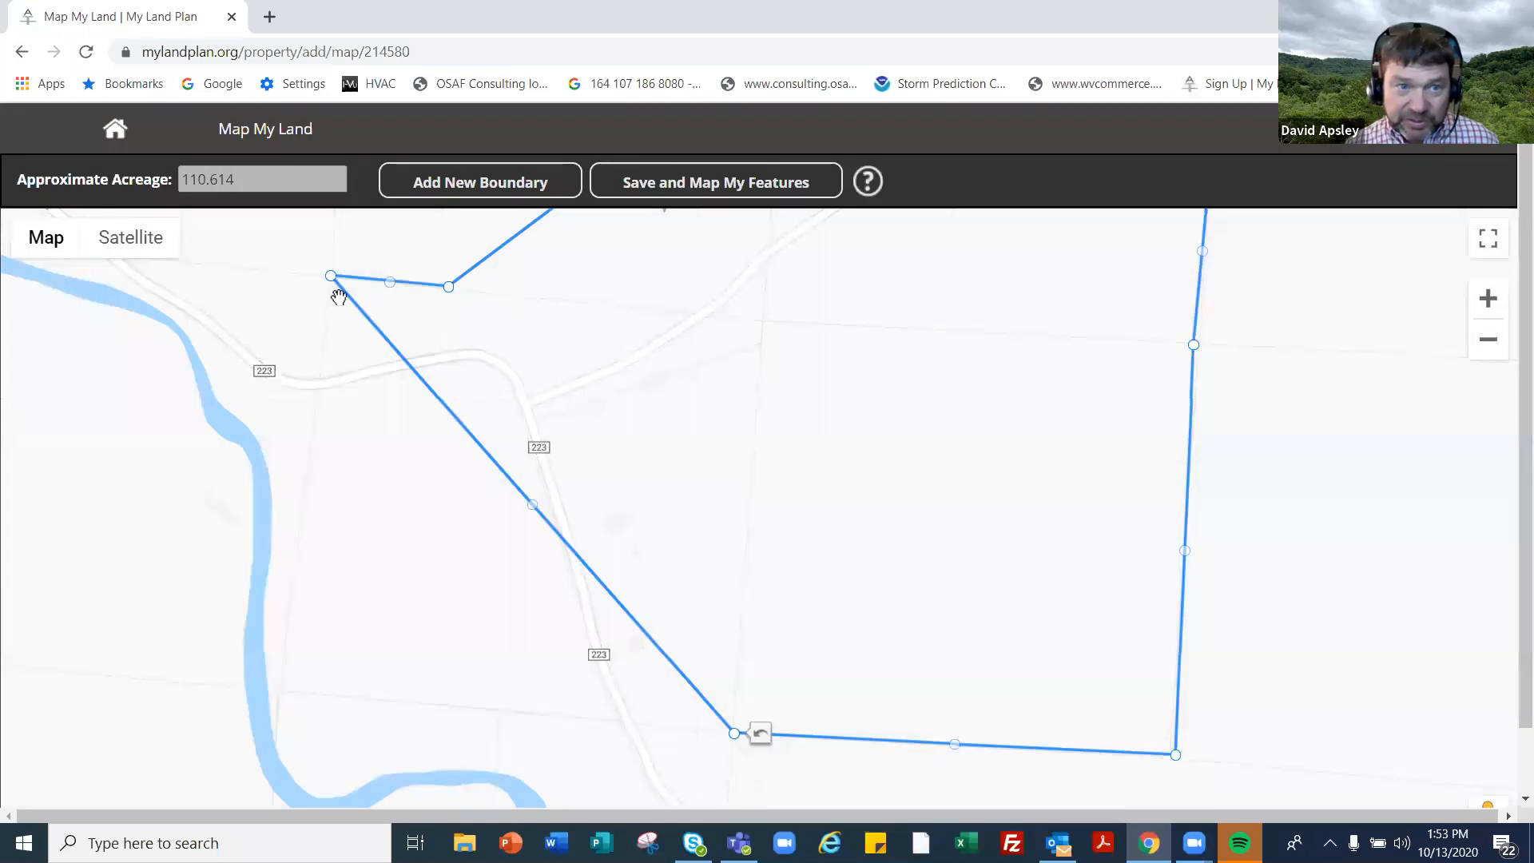
left_click_drag(531, 516, 275, 694)
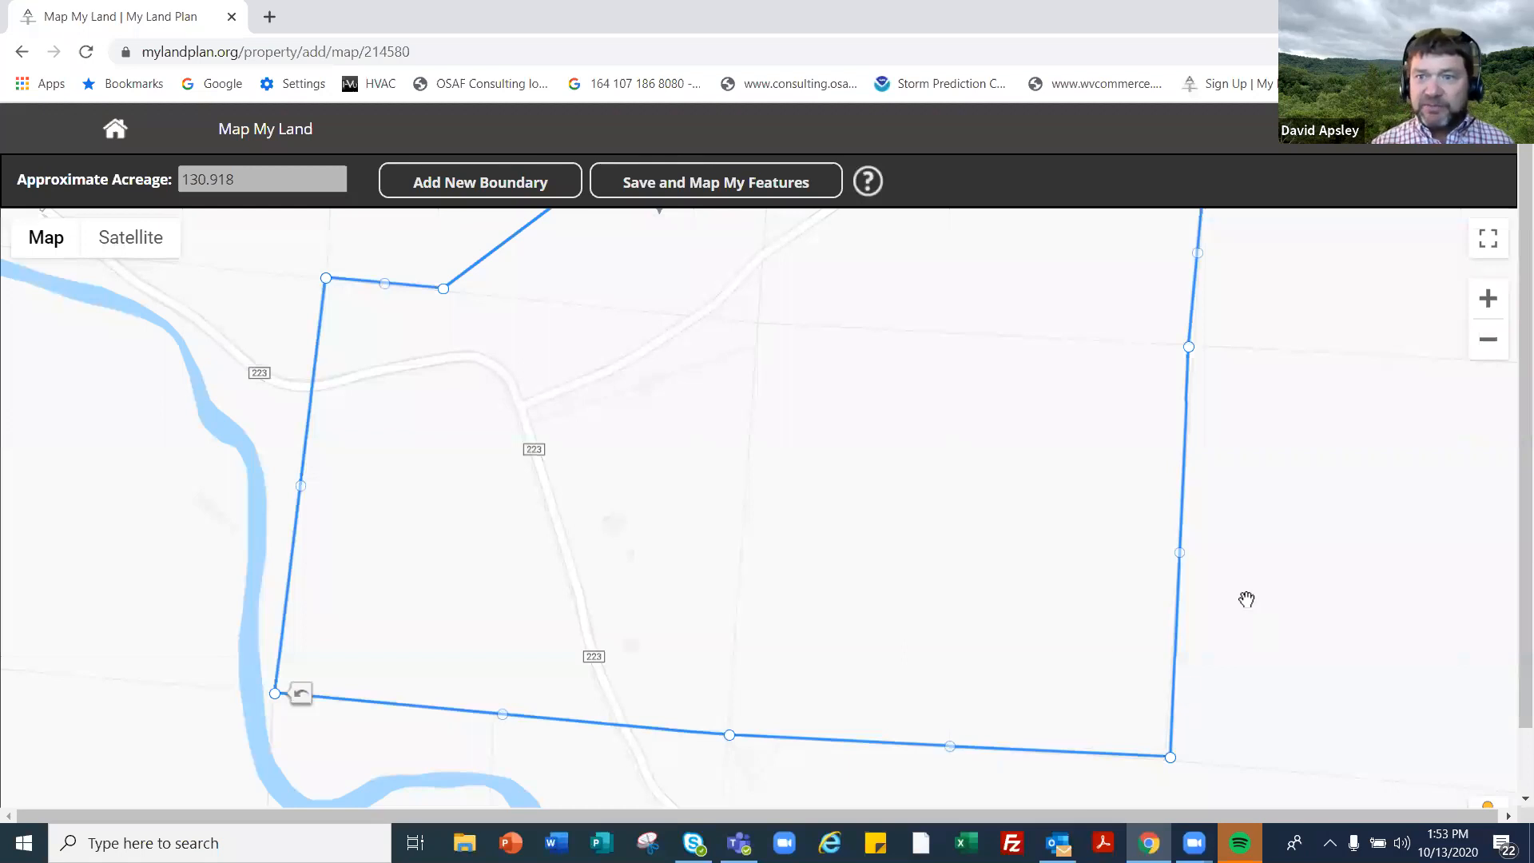
left_click(1488, 354)
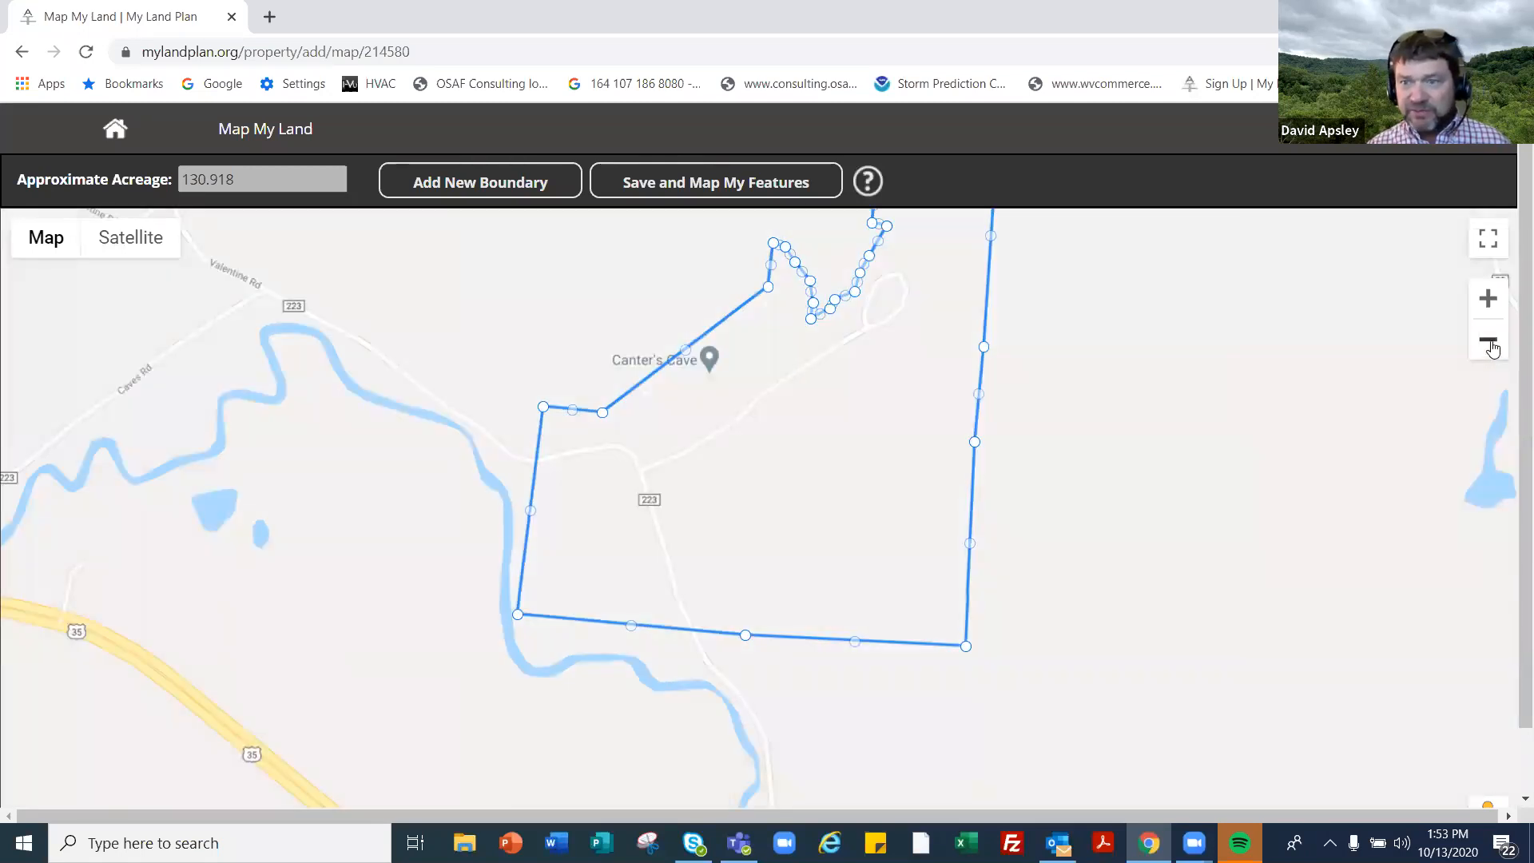
left_click(1491, 345)
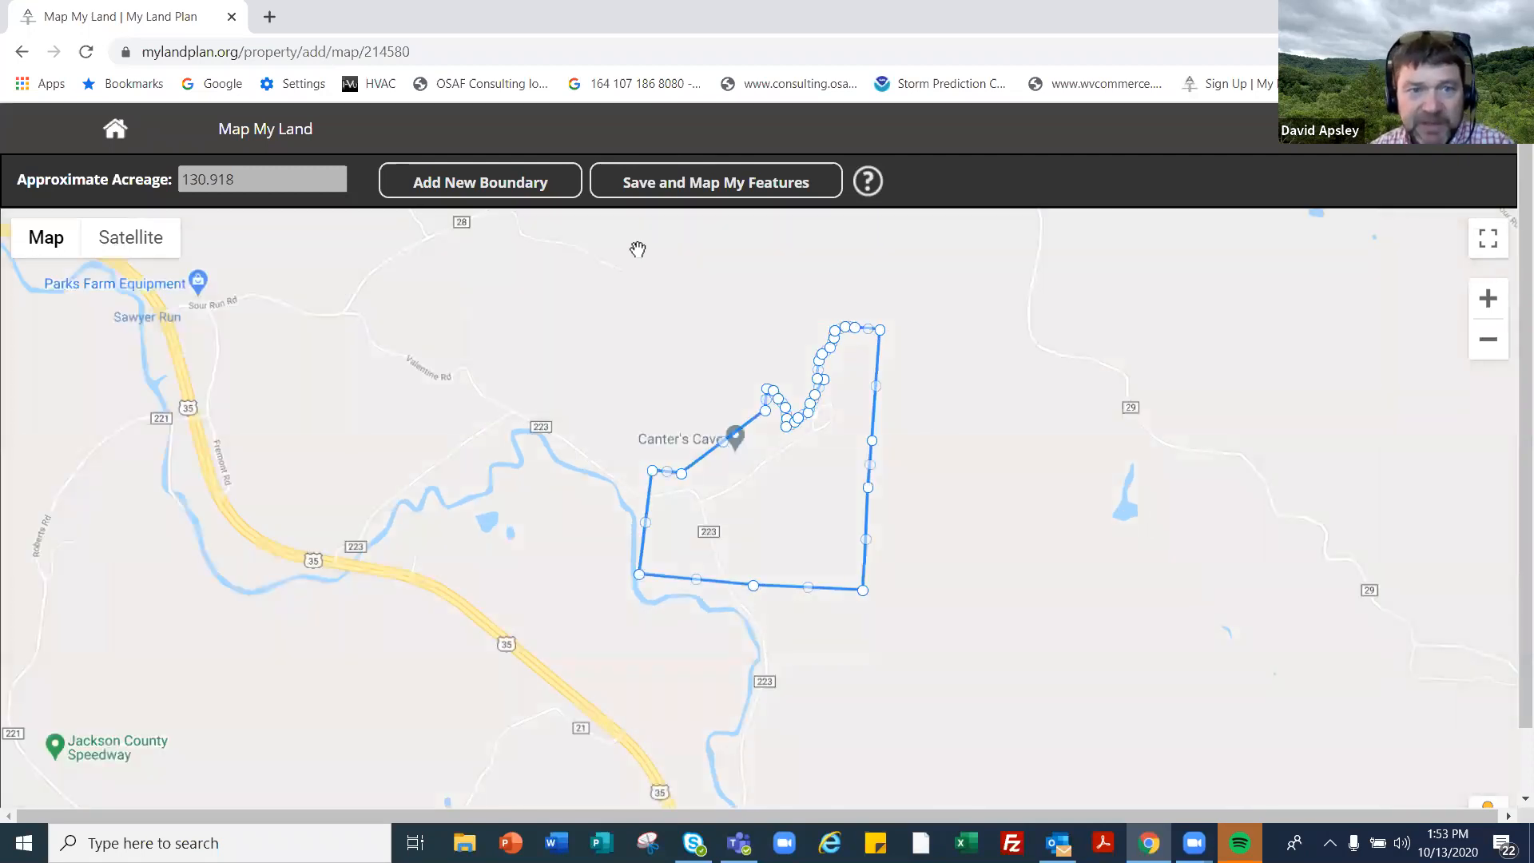
- Save the boundary, go to Map My Features, and frame the pond on satellite imagery
left_click(715, 184)
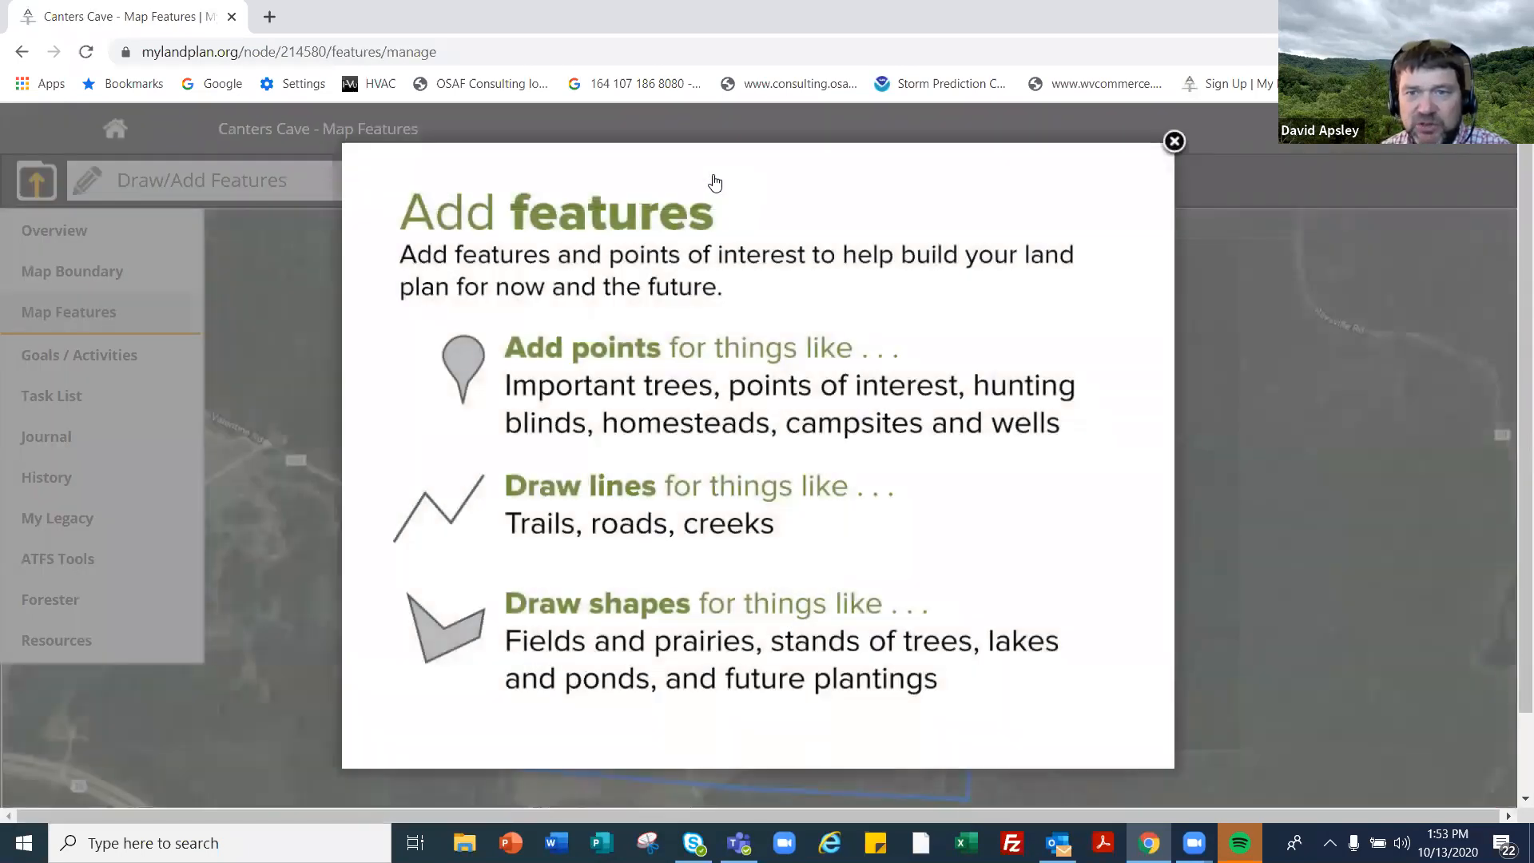
left_click(1165, 141)
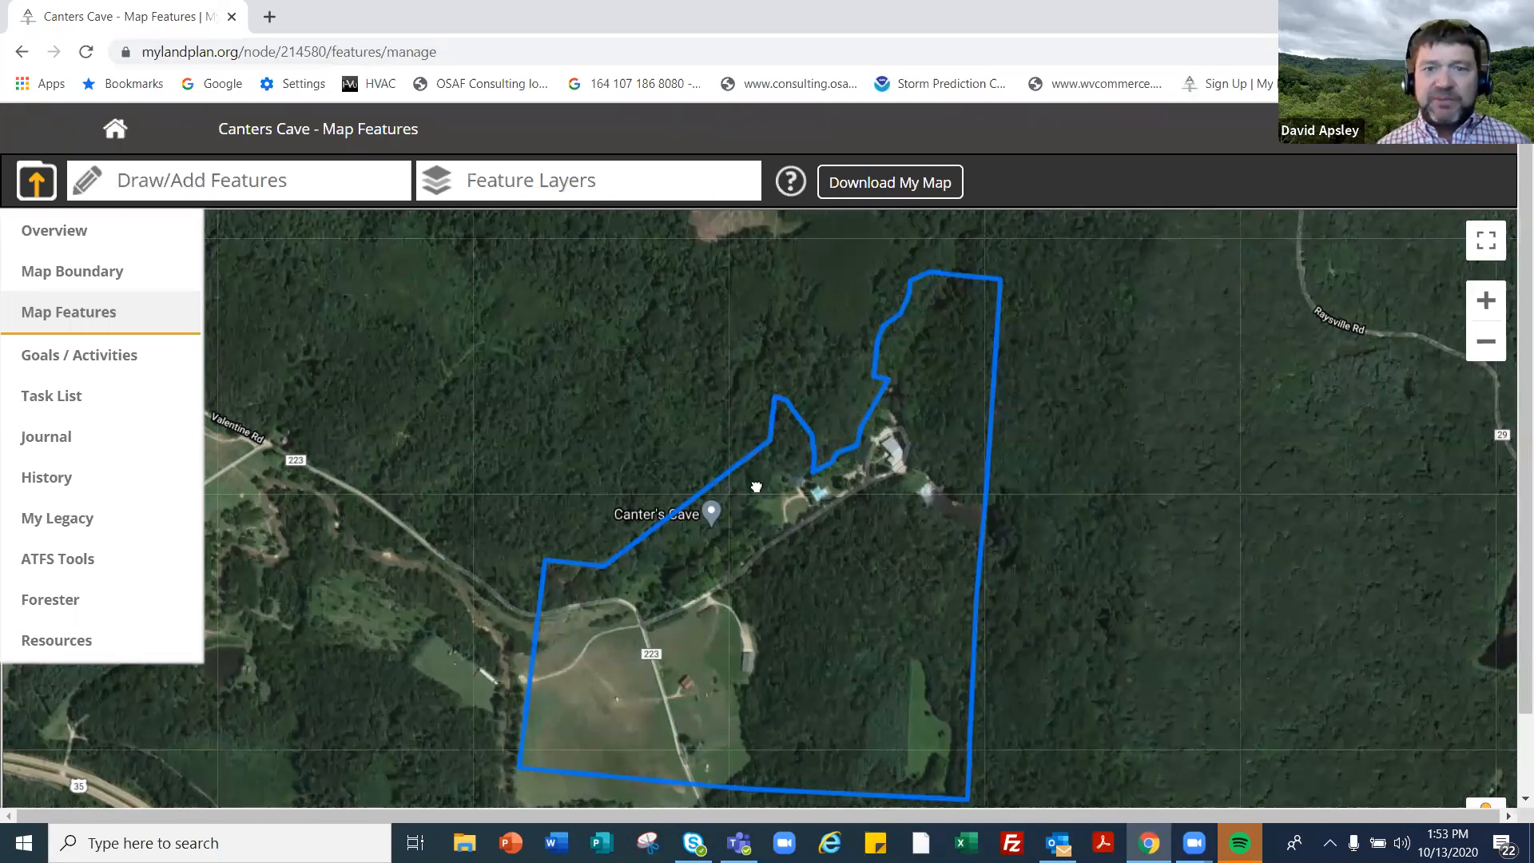
left_click_drag(700, 486, 748, 525)
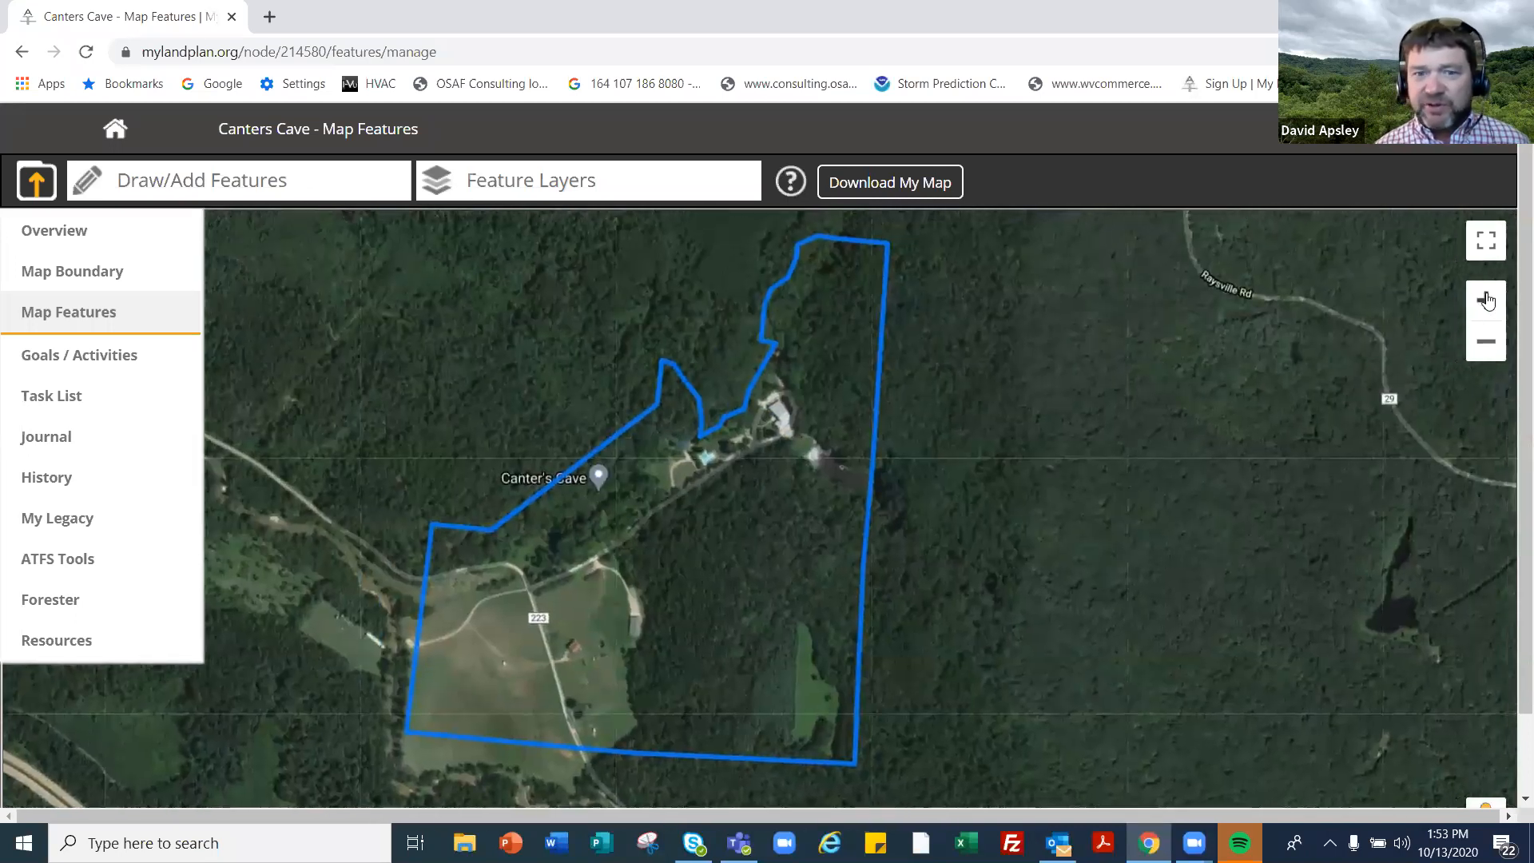
scroll(805, 531, "up", 4)
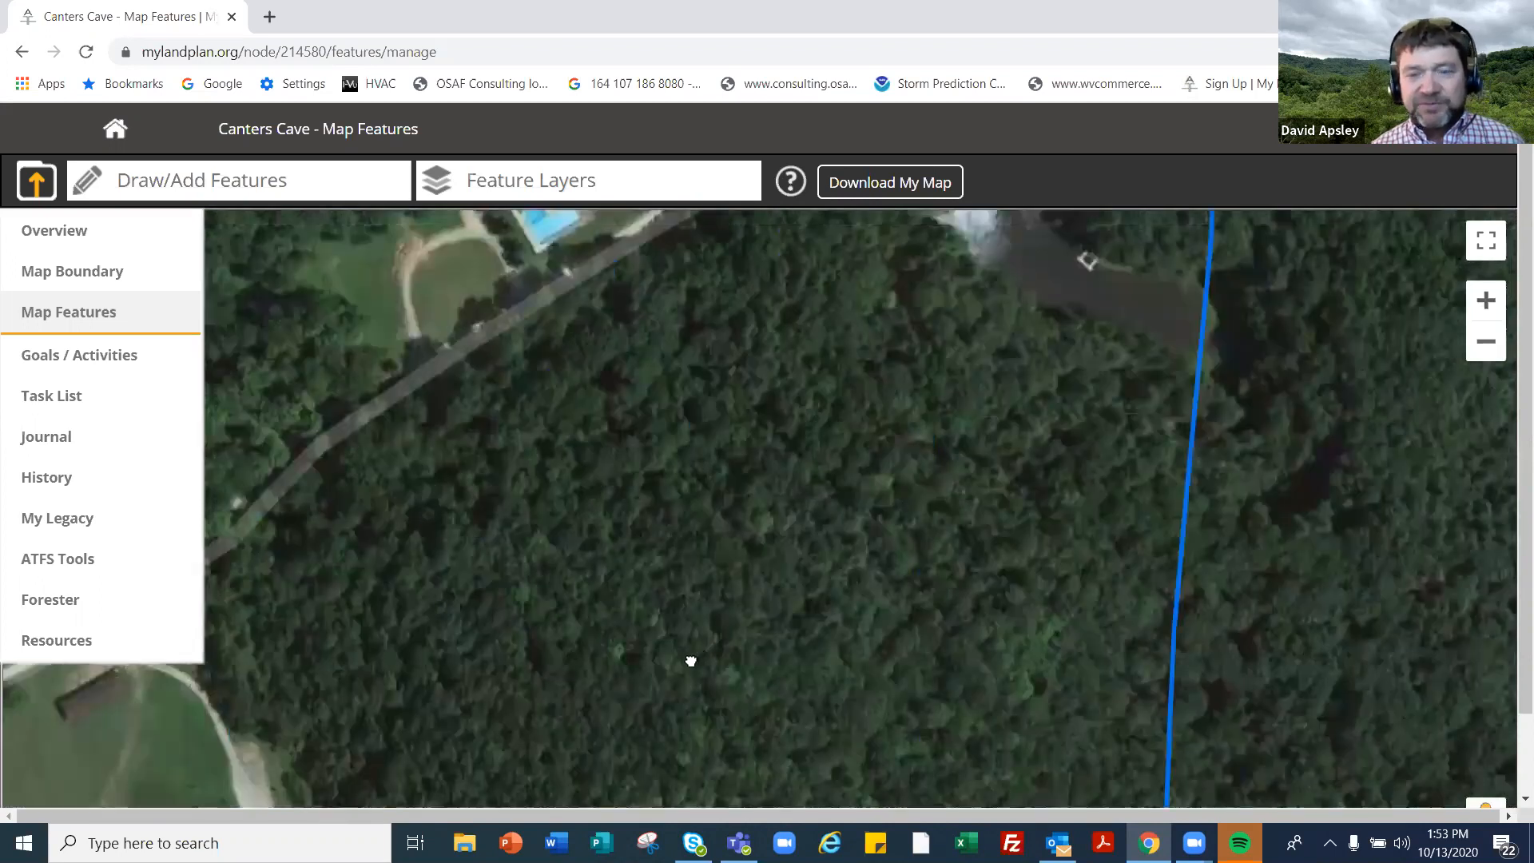
left_click_drag(691, 662, 673, 659)
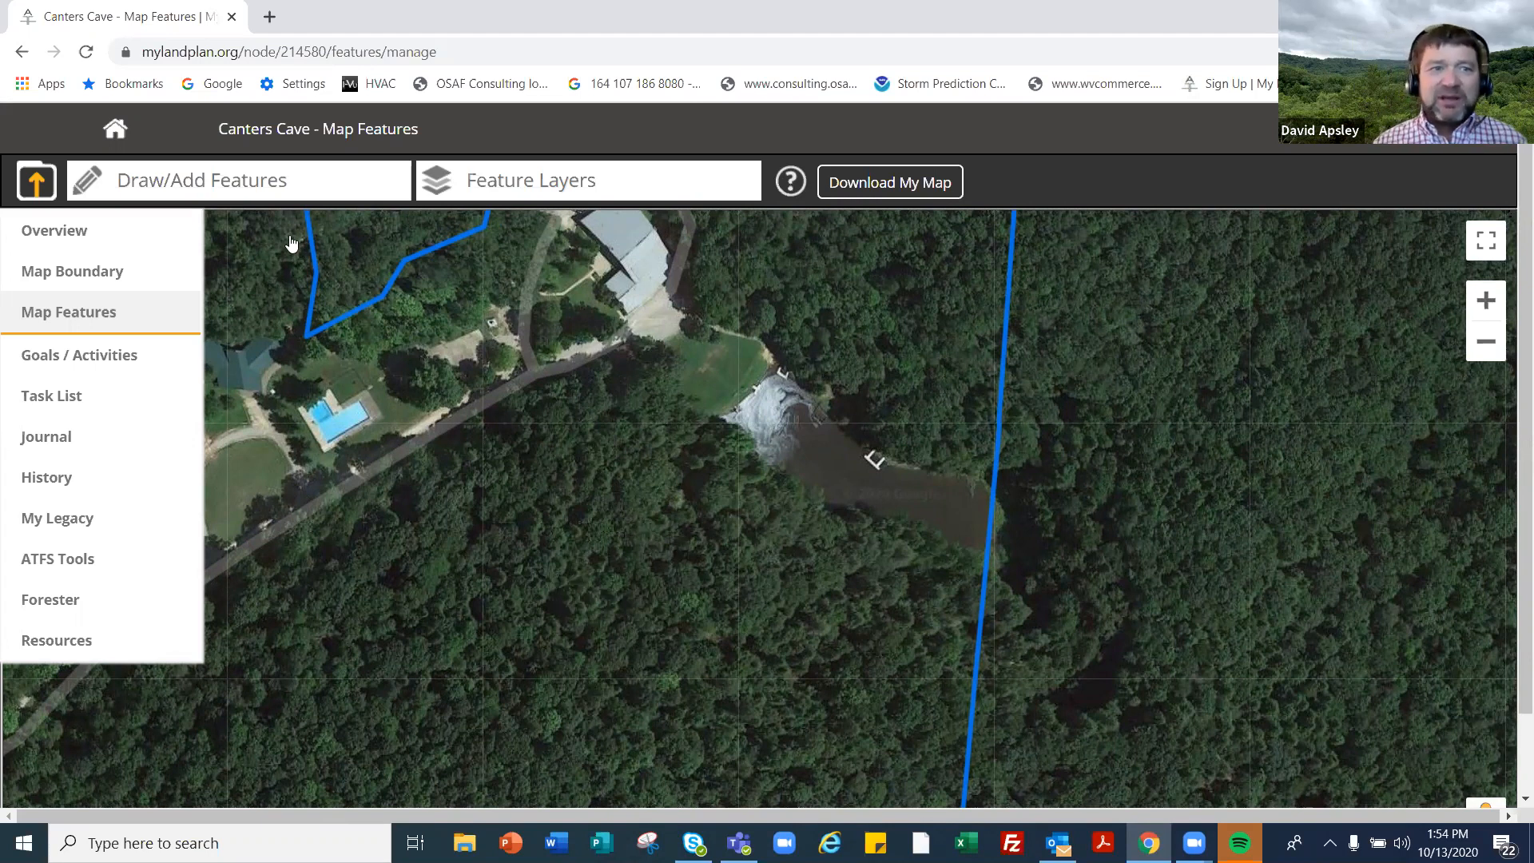
- Start drawing a Lake / Pond area feature
left_click(255, 197)
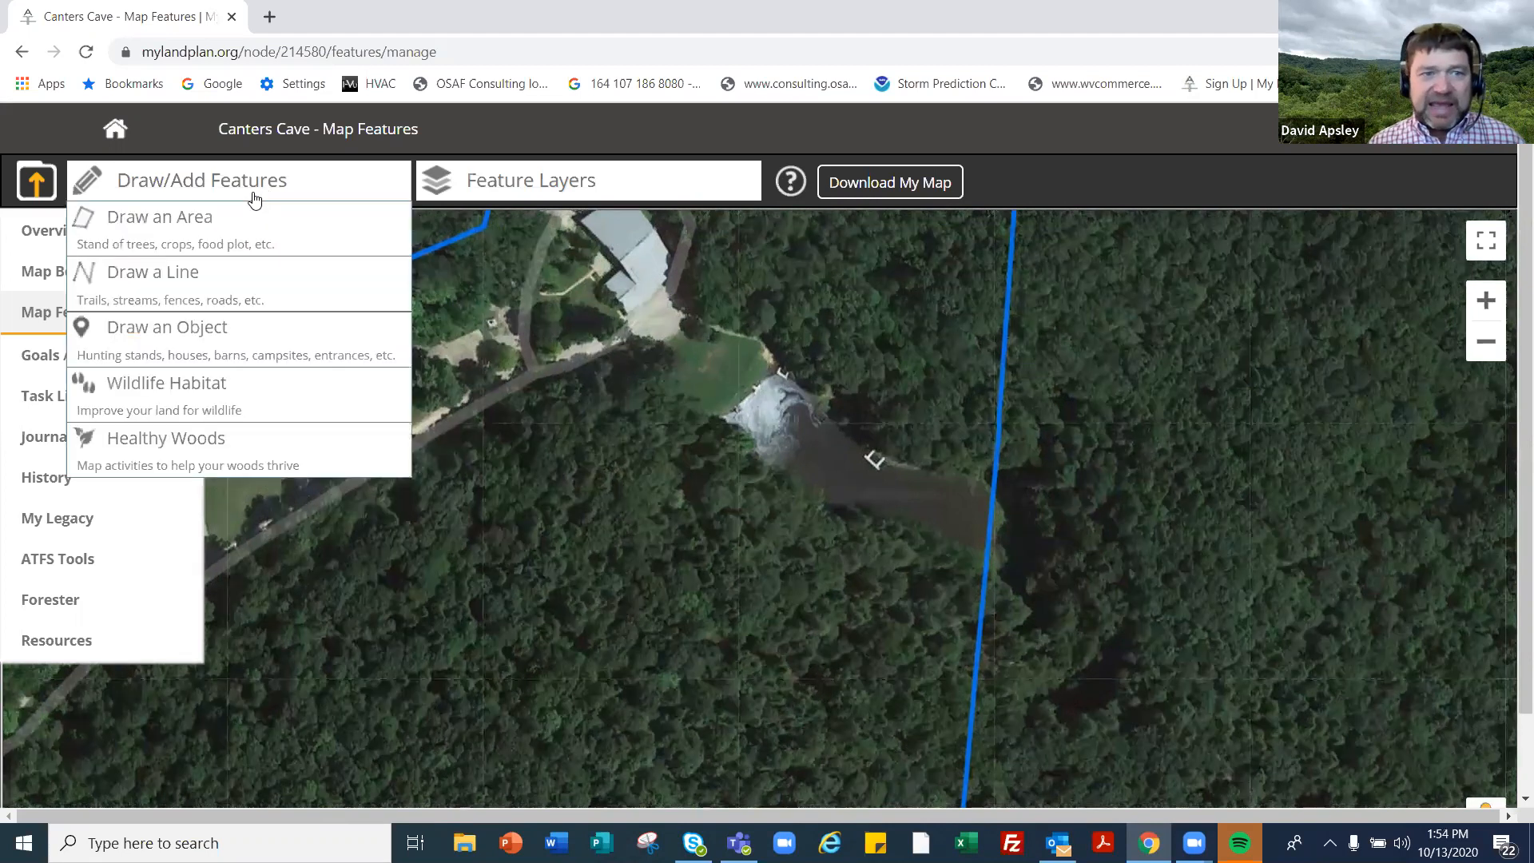
left_click(211, 232)
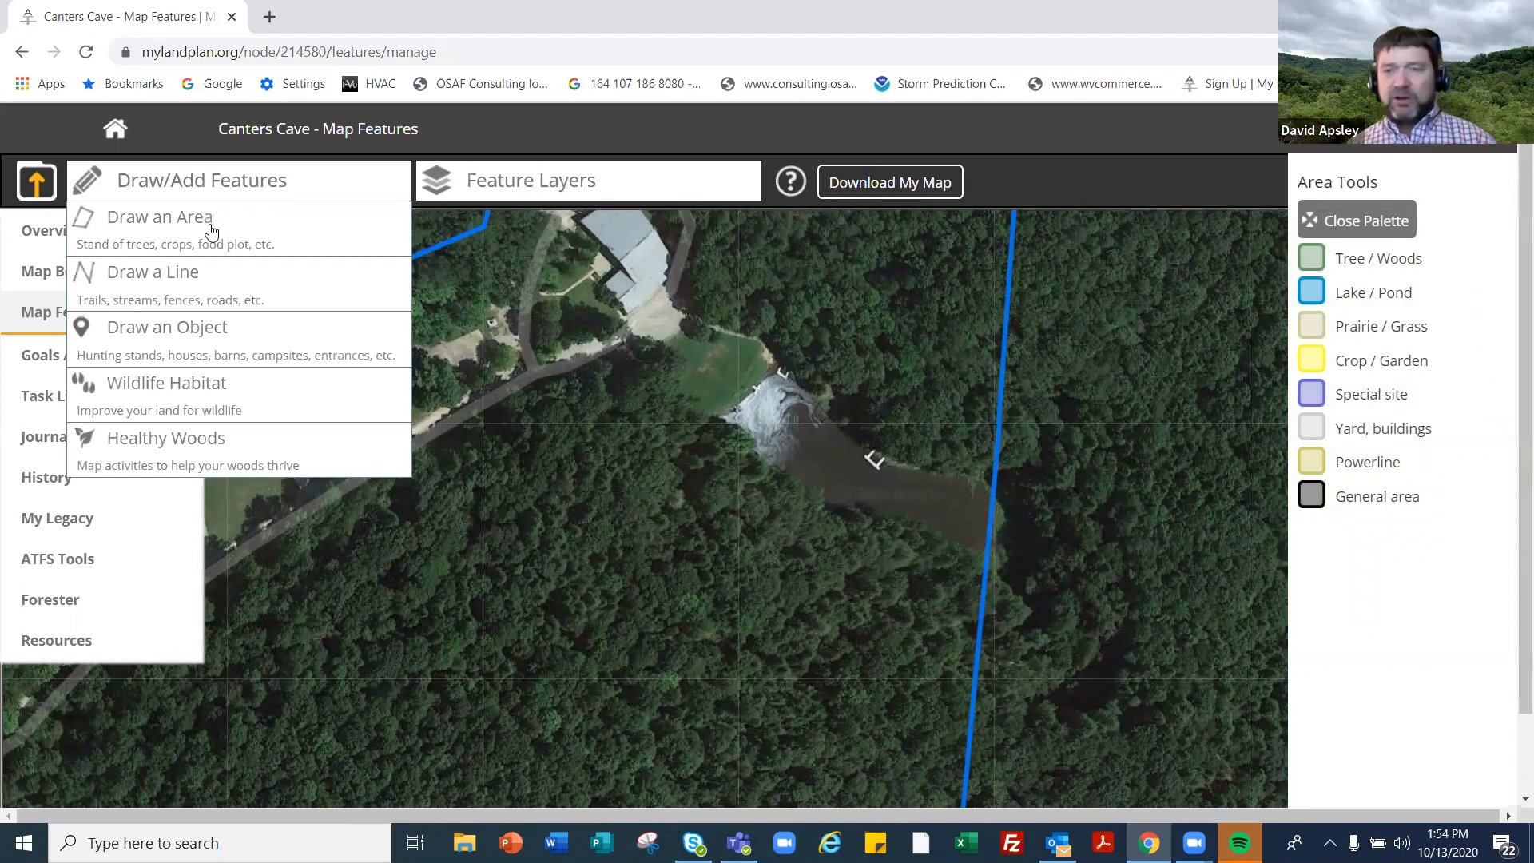
left_click(1321, 295)
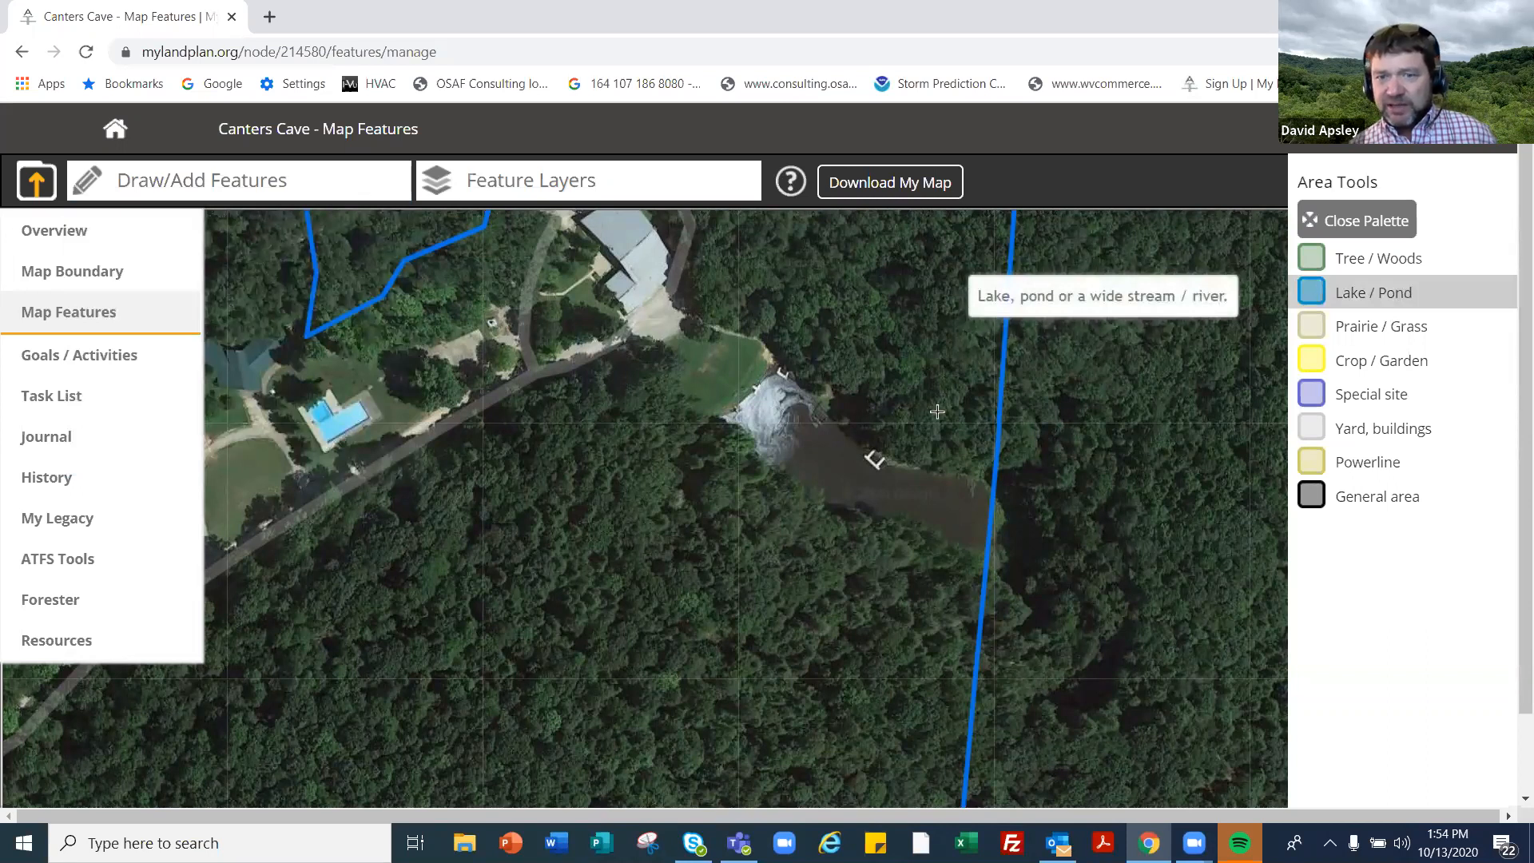
- Trace the pond's shoreline with vertices and close the outline at the first point
left_click(828, 419)
left_click(875, 459)
left_click(951, 474)
left_click(993, 493)
left_click(986, 563)
left_click(954, 550)
left_click(916, 524)
left_click(867, 523)
left_click(835, 521)
left_click(790, 489)
left_click(758, 455)
left_click(722, 419)
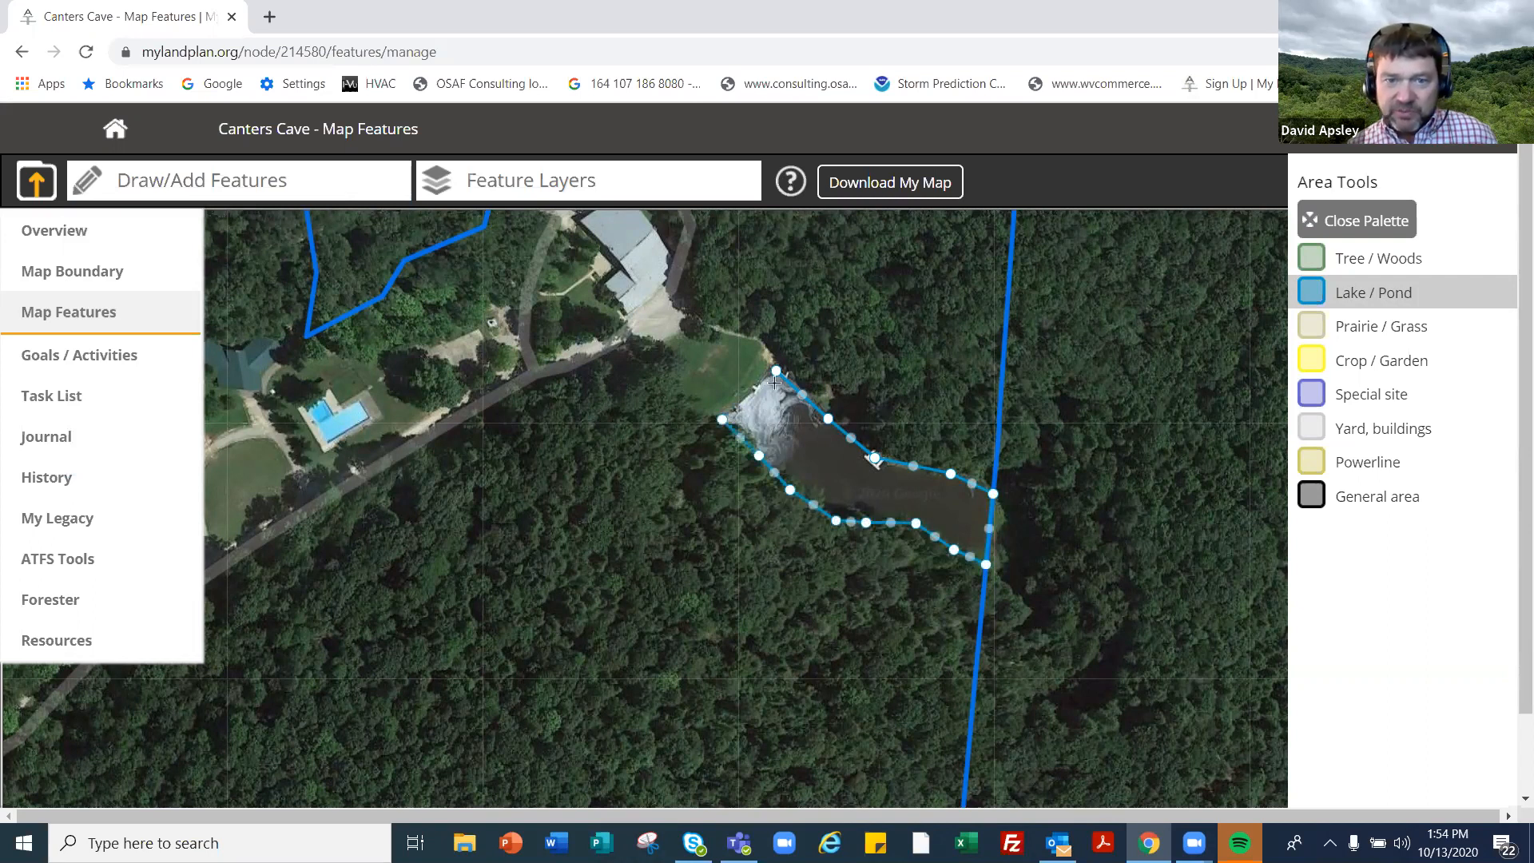
left_click(777, 372)
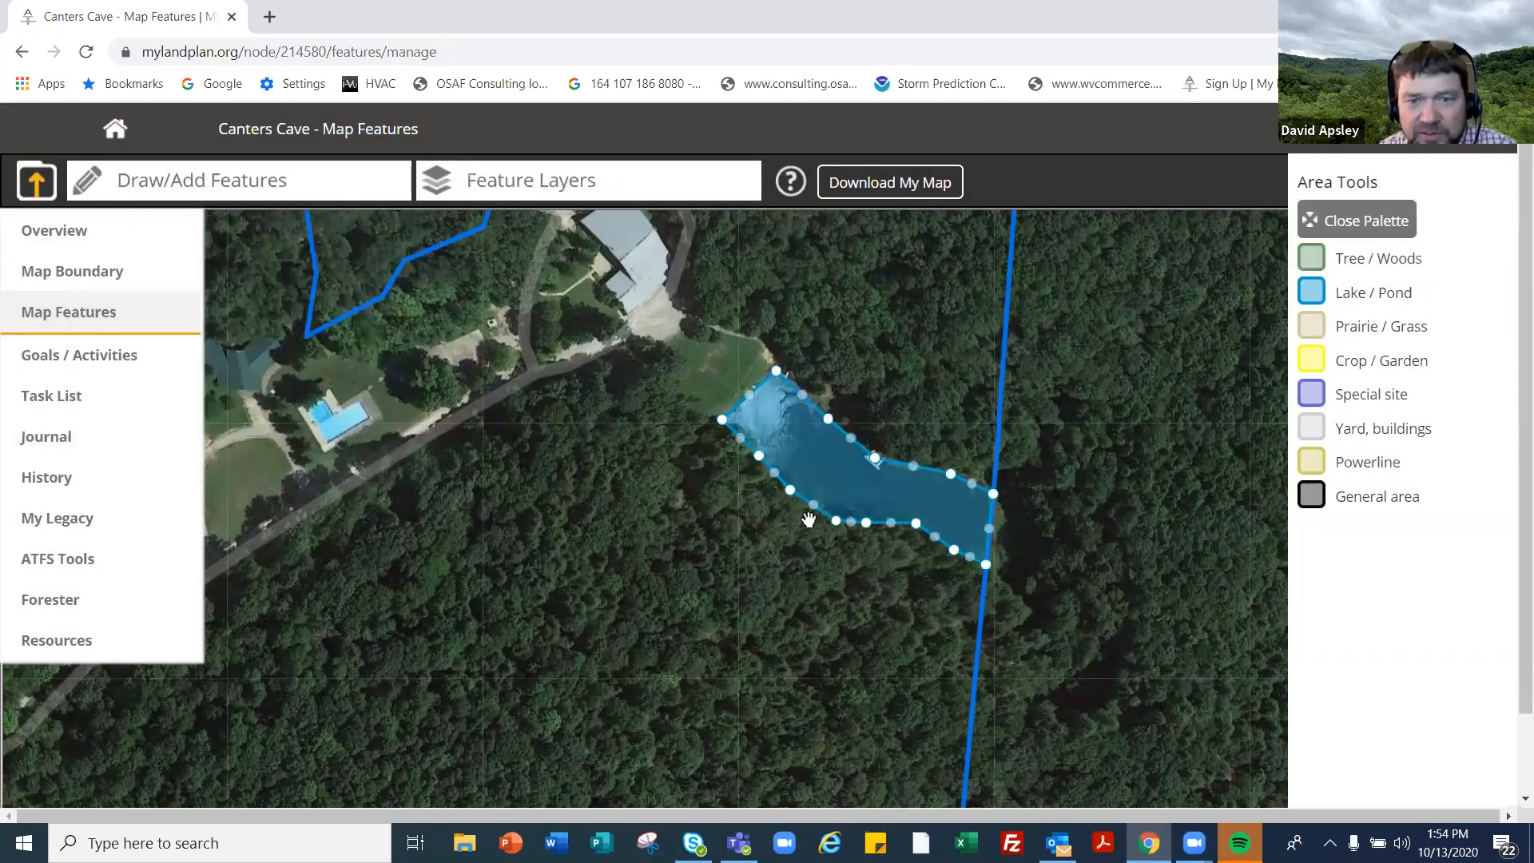
- Give the 1.04-acre pond a title and the description 'Great for catfish', then save
left_click(831, 473)
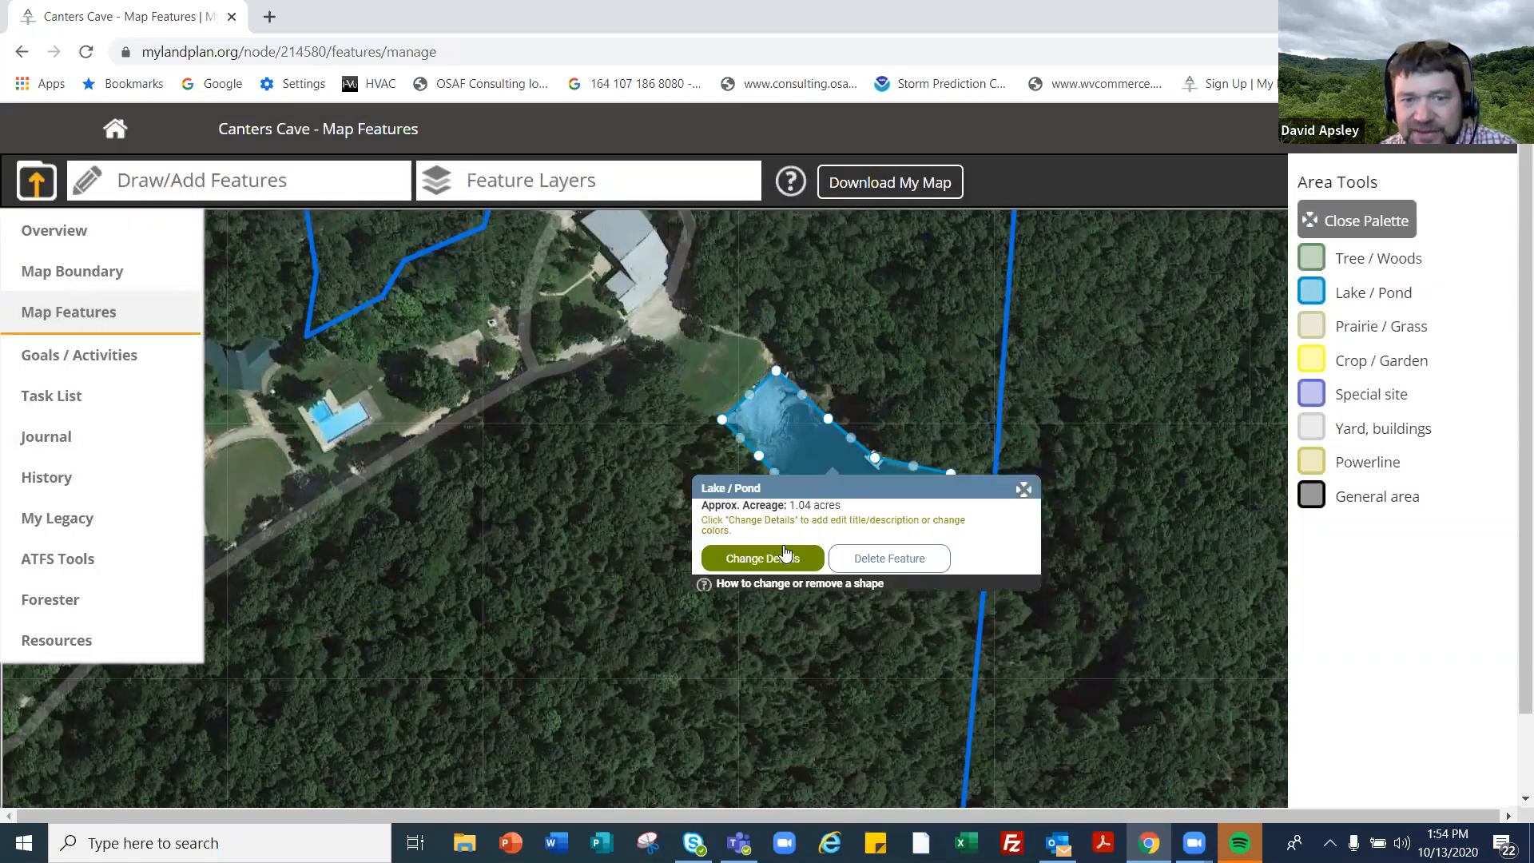
left_click(763, 557)
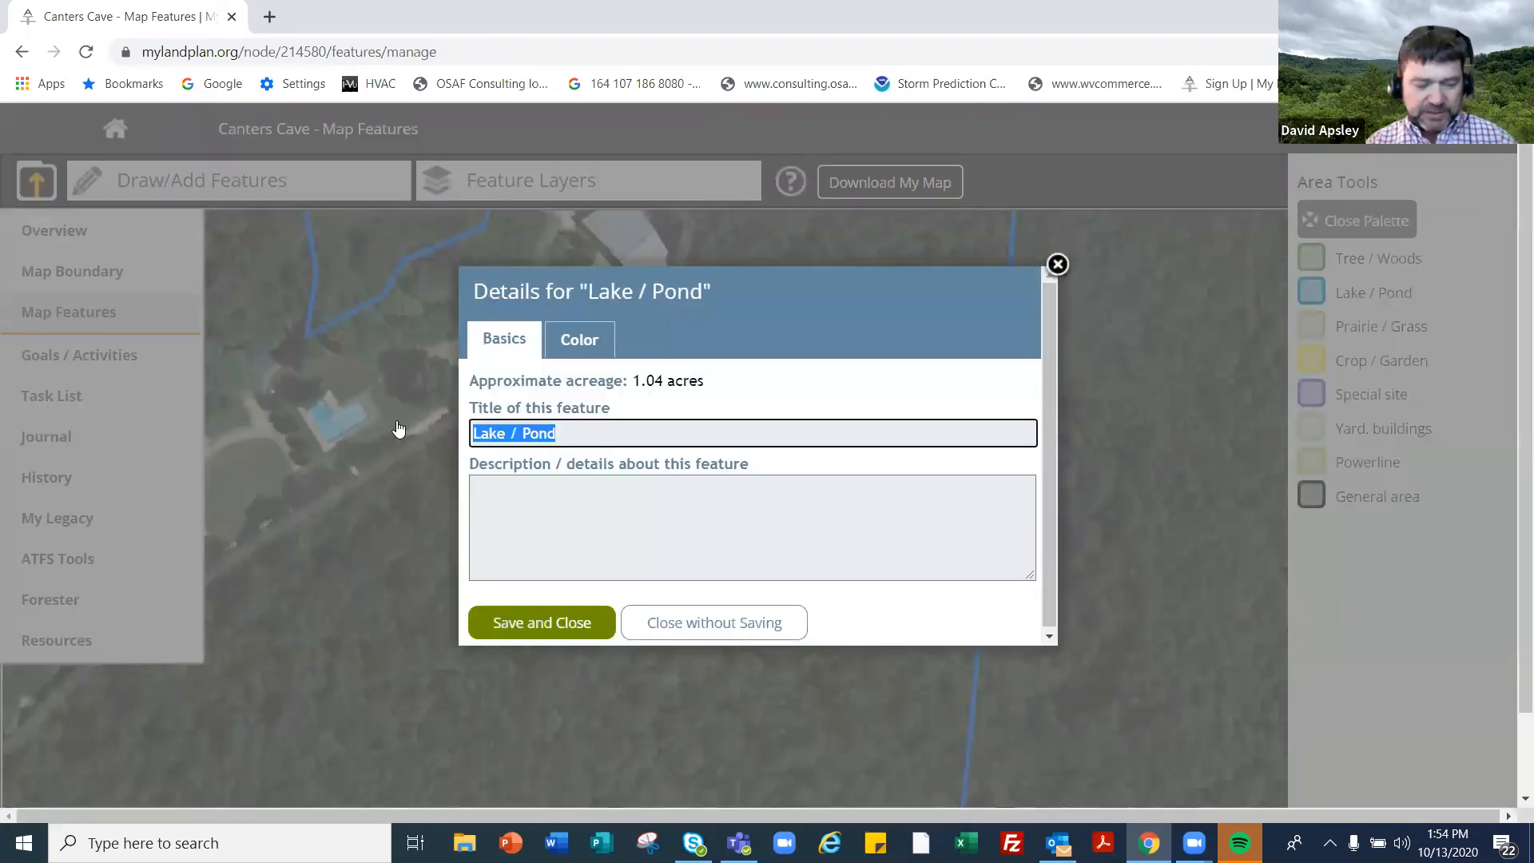
type("Dave's")
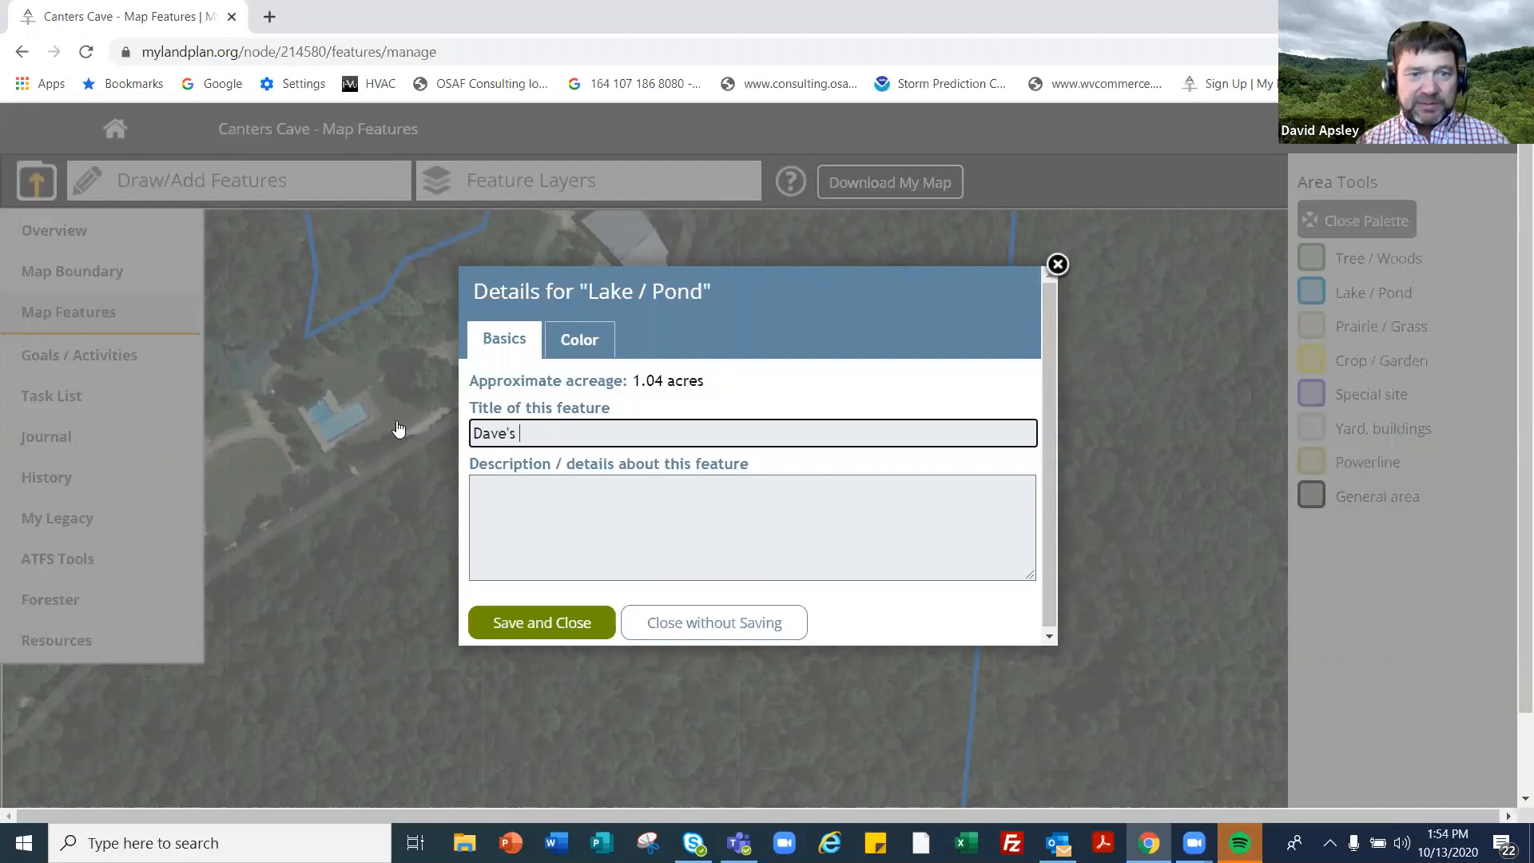
left_click(503, 477)
type("Great for catfish")
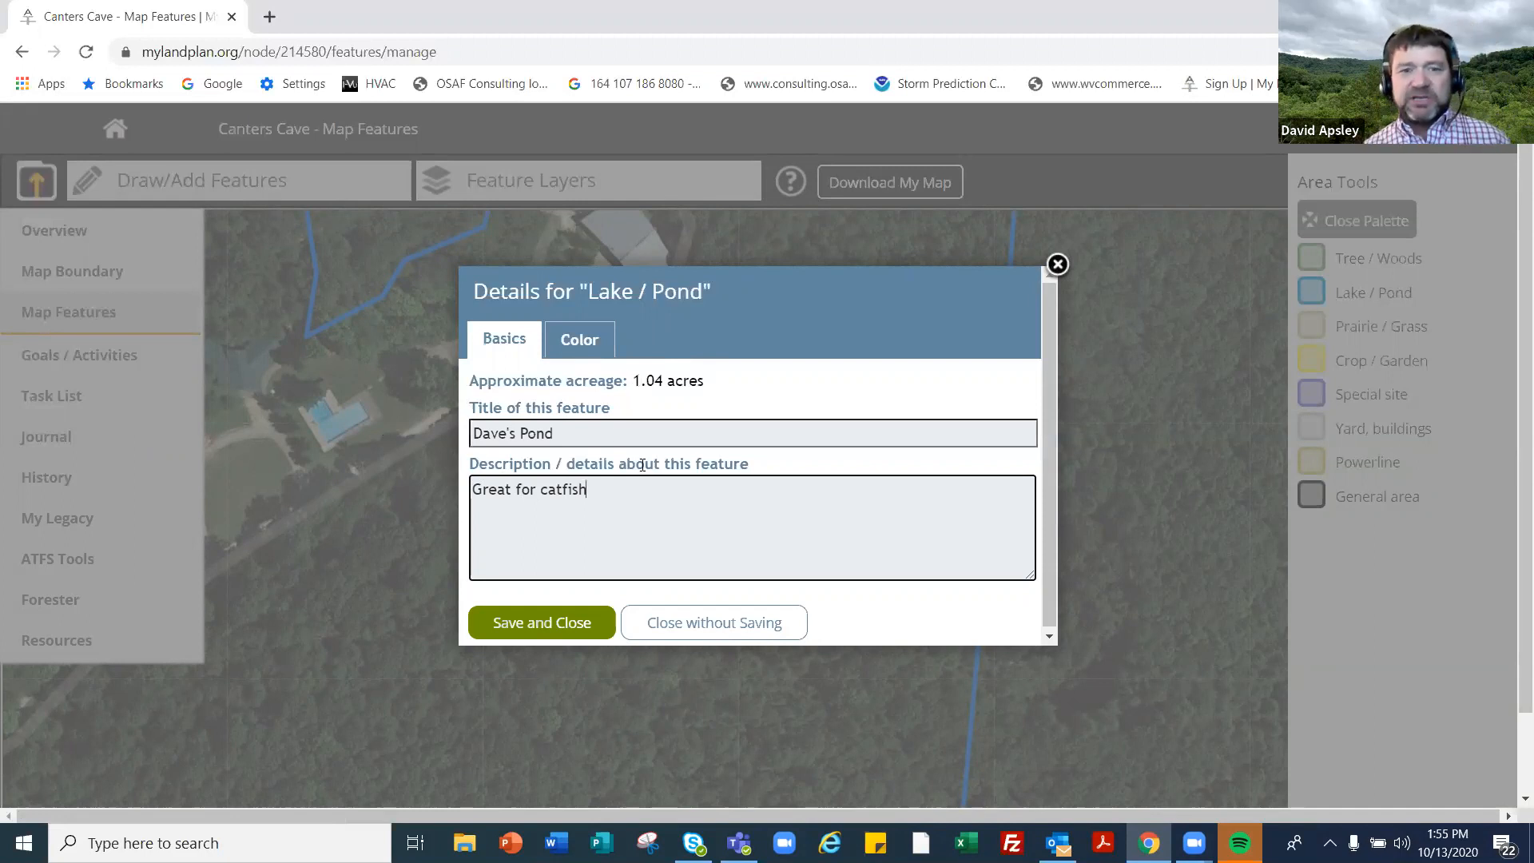
left_click(541, 624)
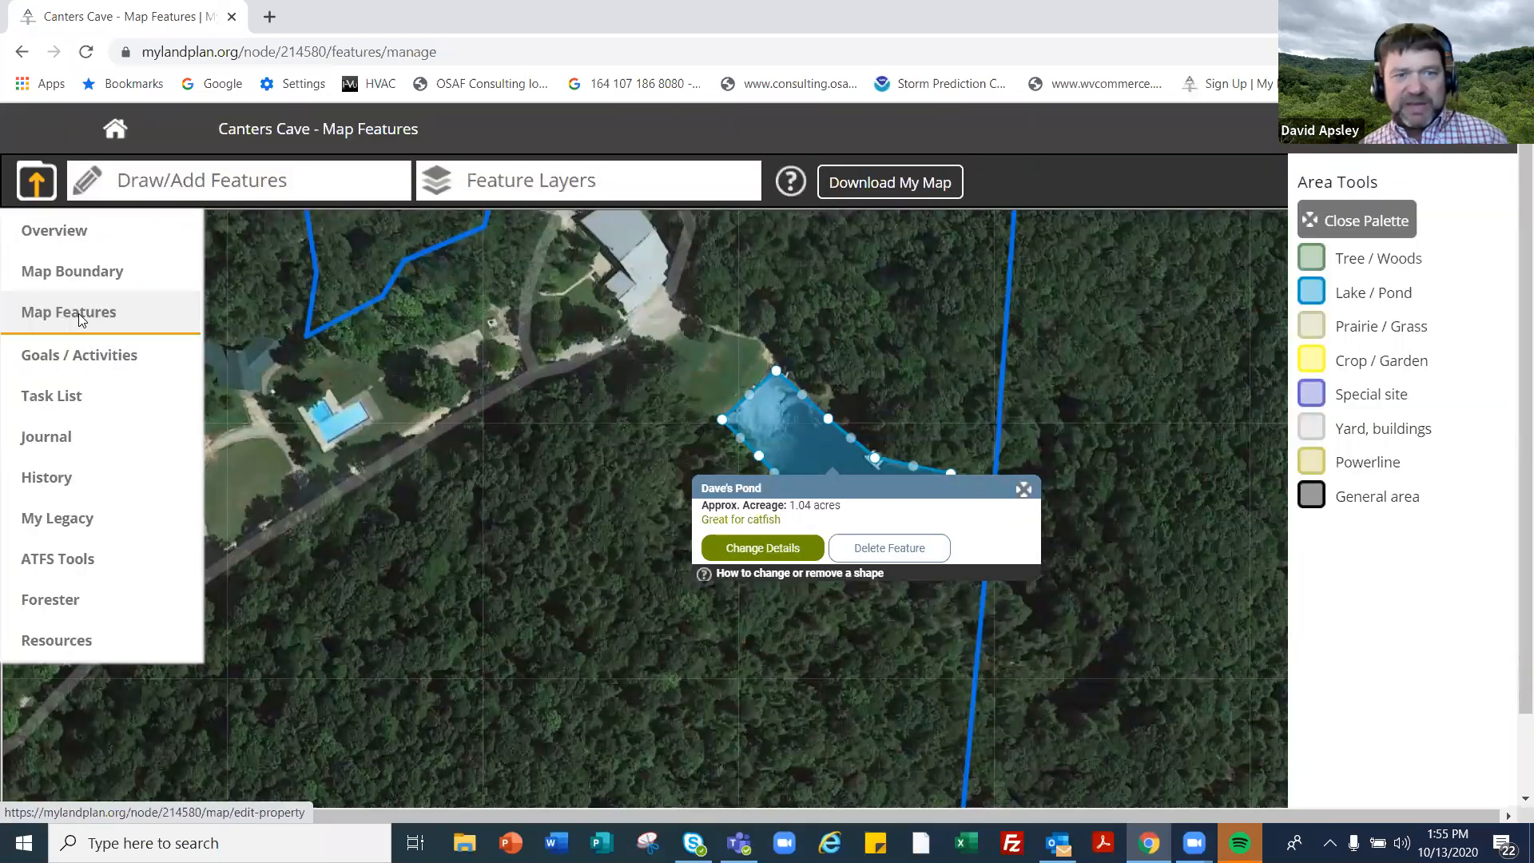
- Confirm the pond is listed in the overview's Map Features summary, then return to the map
left_click(79, 314)
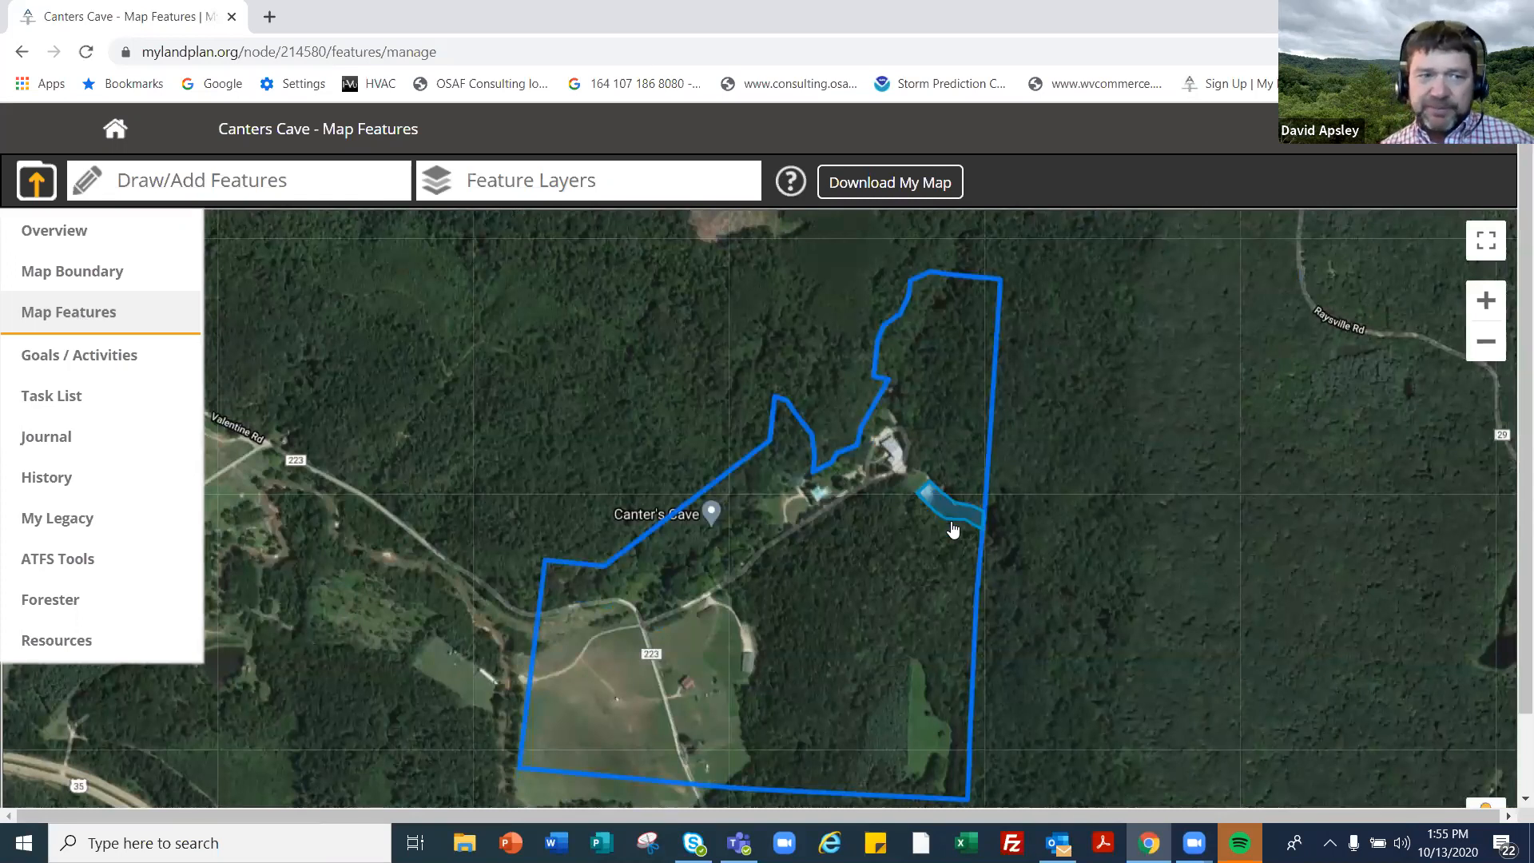
left_click(61, 239)
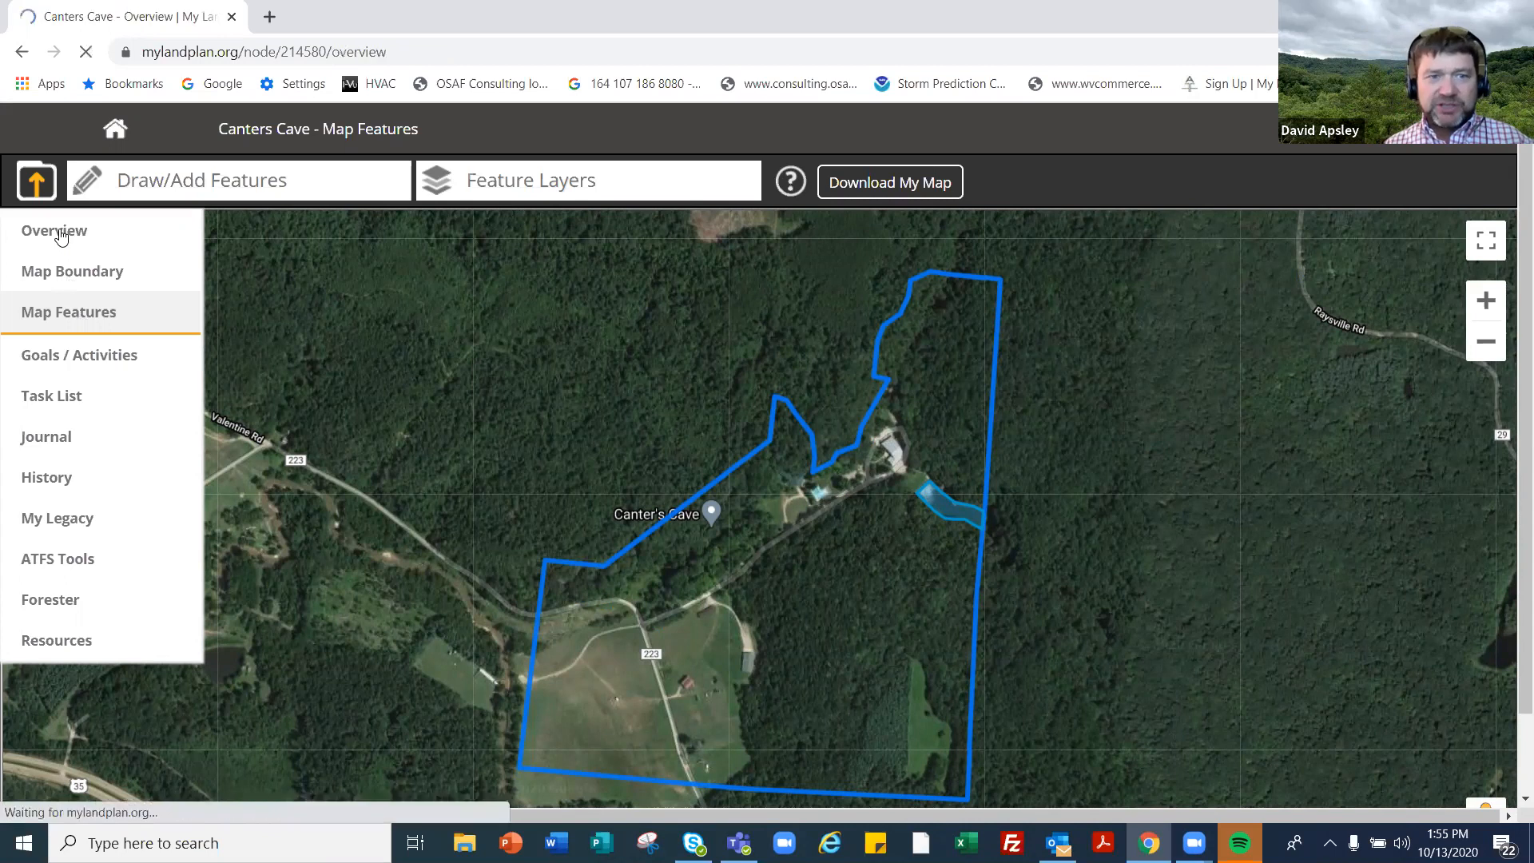
left_click(1453, 271)
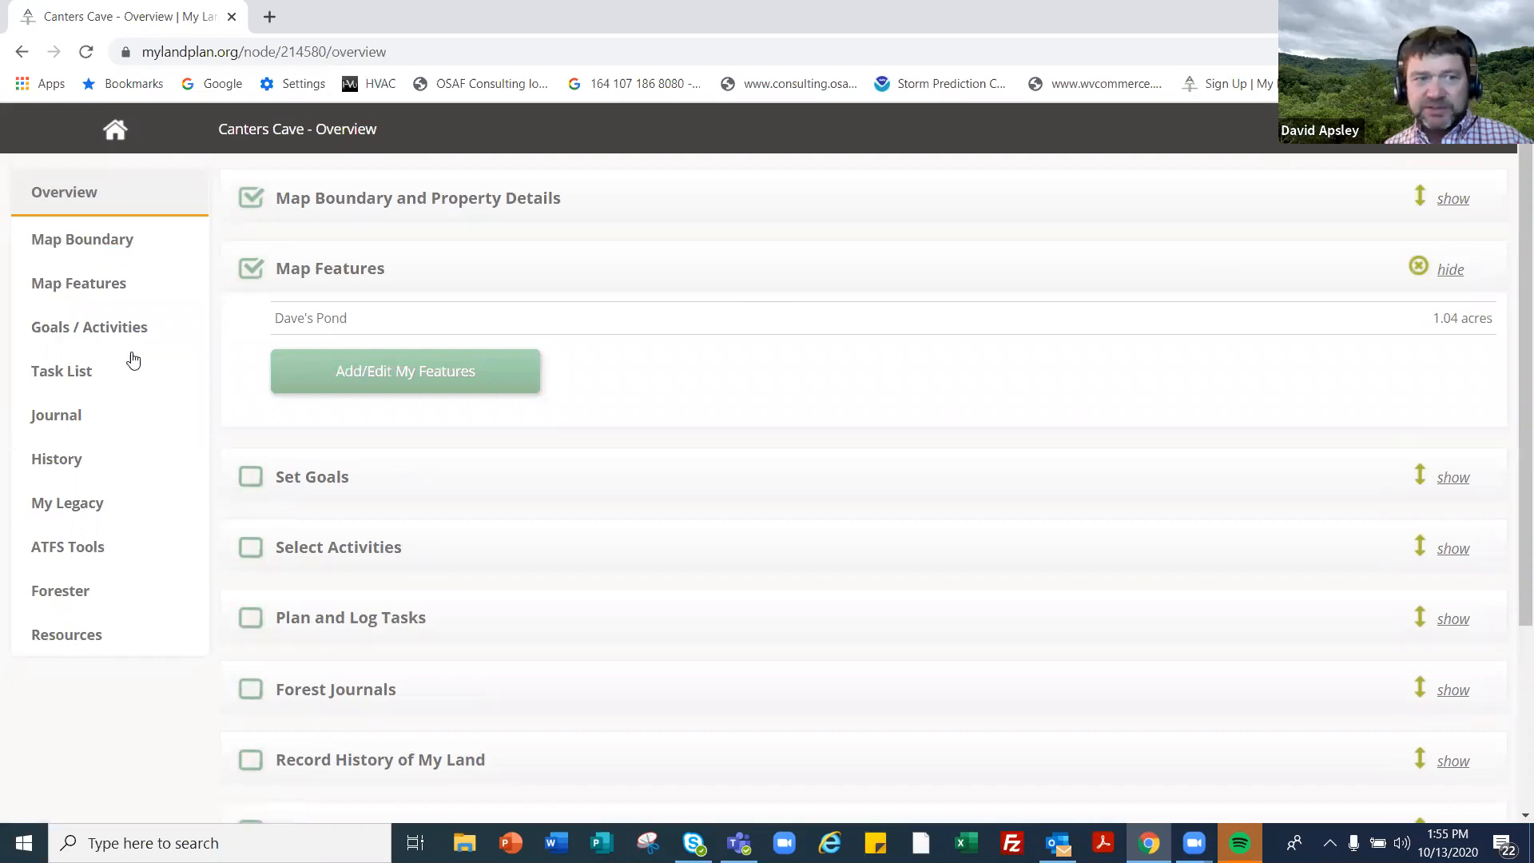
left_click(84, 288)
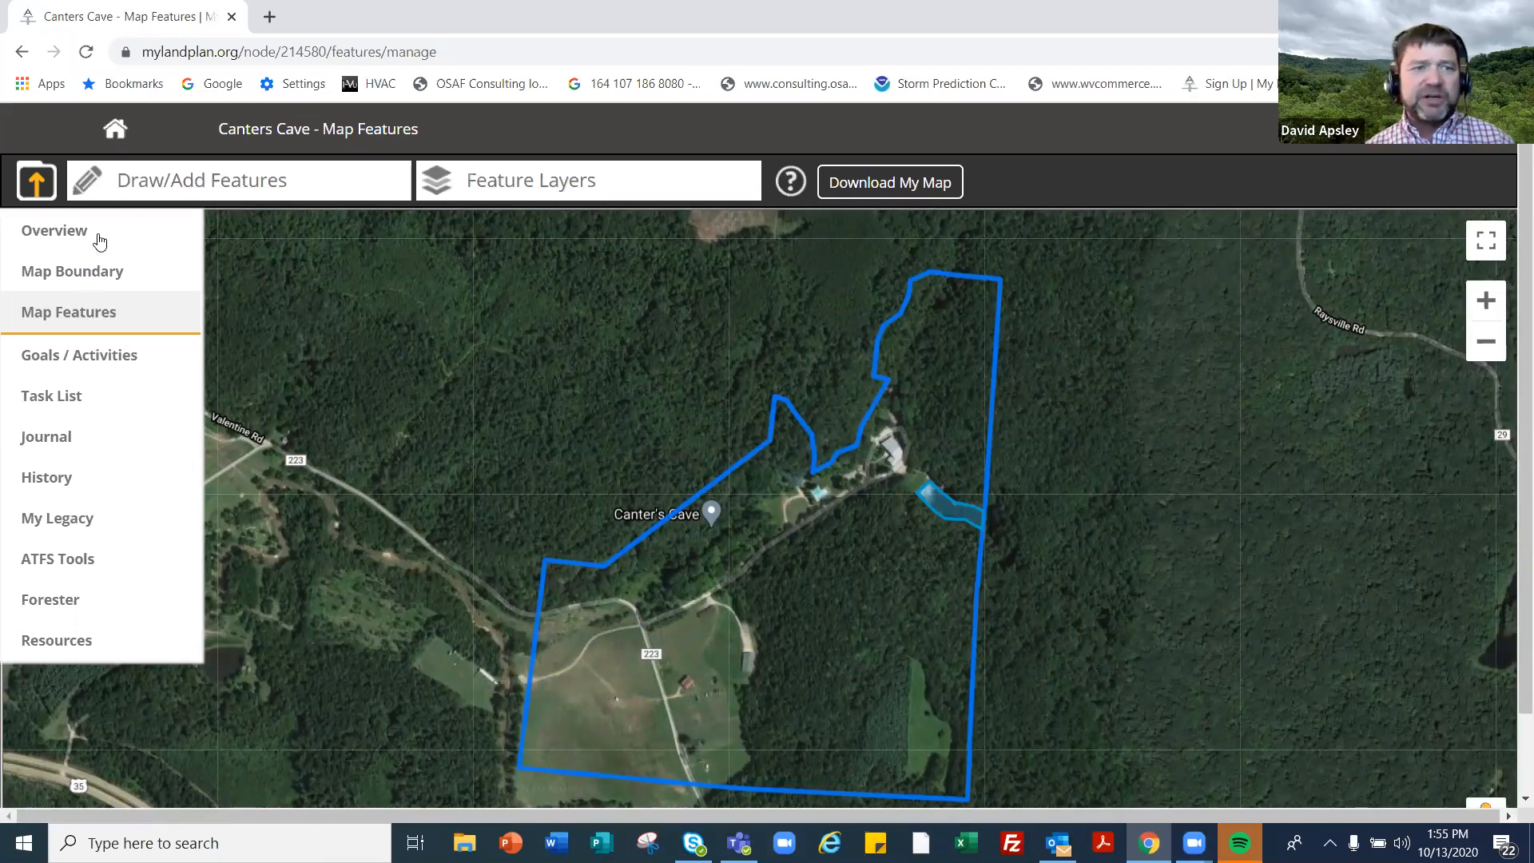
- Start drawing a new Road line feature
left_click(168, 174)
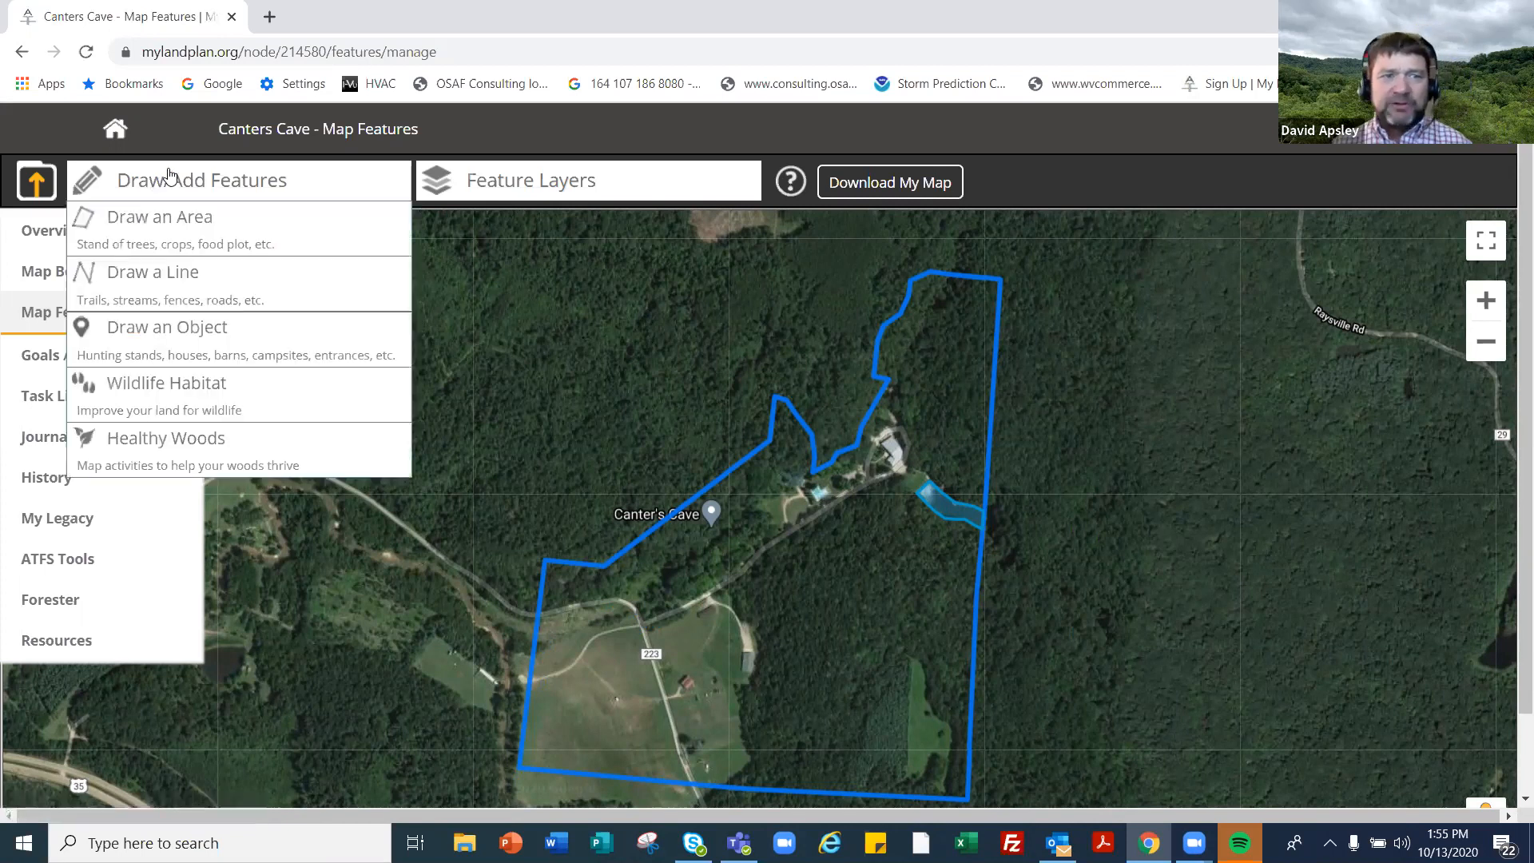
left_click(310, 270)
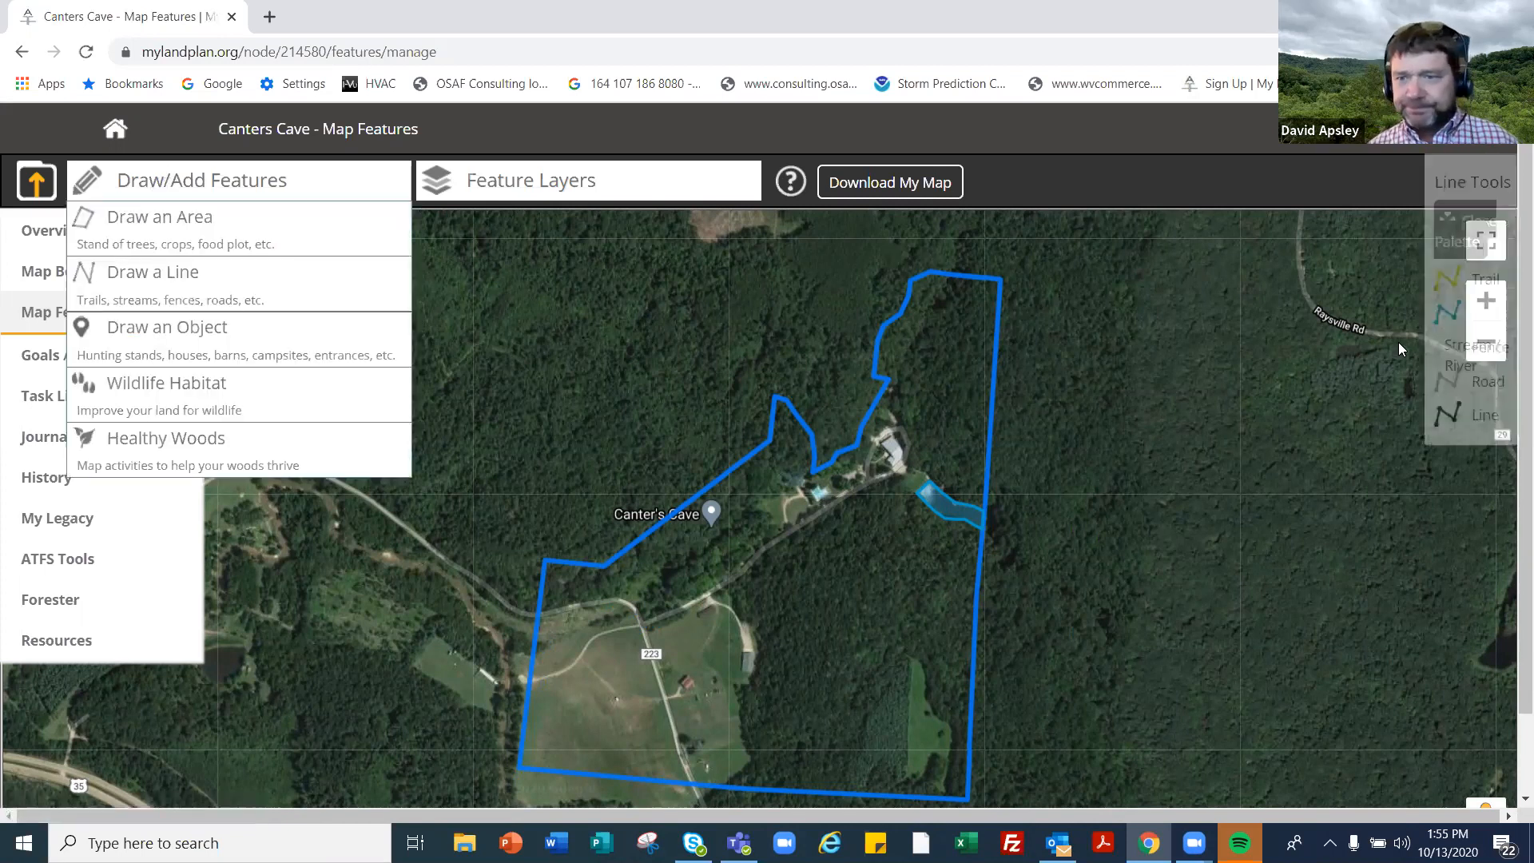
left_click(1327, 362)
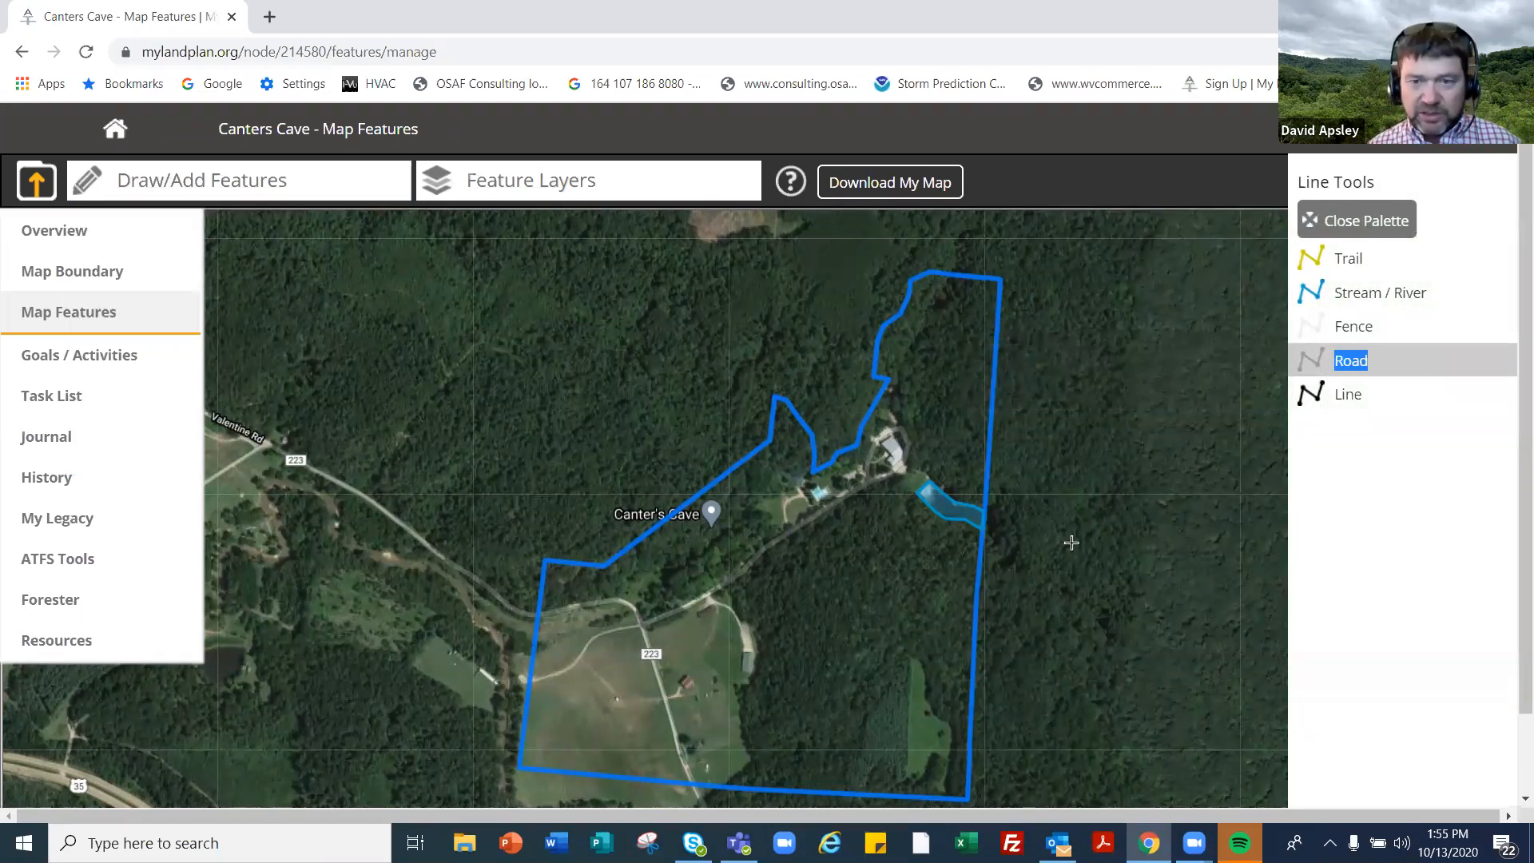
- Frame the pond and driveway and place road points down the driveway
scroll(1071, 543, "up", 3)
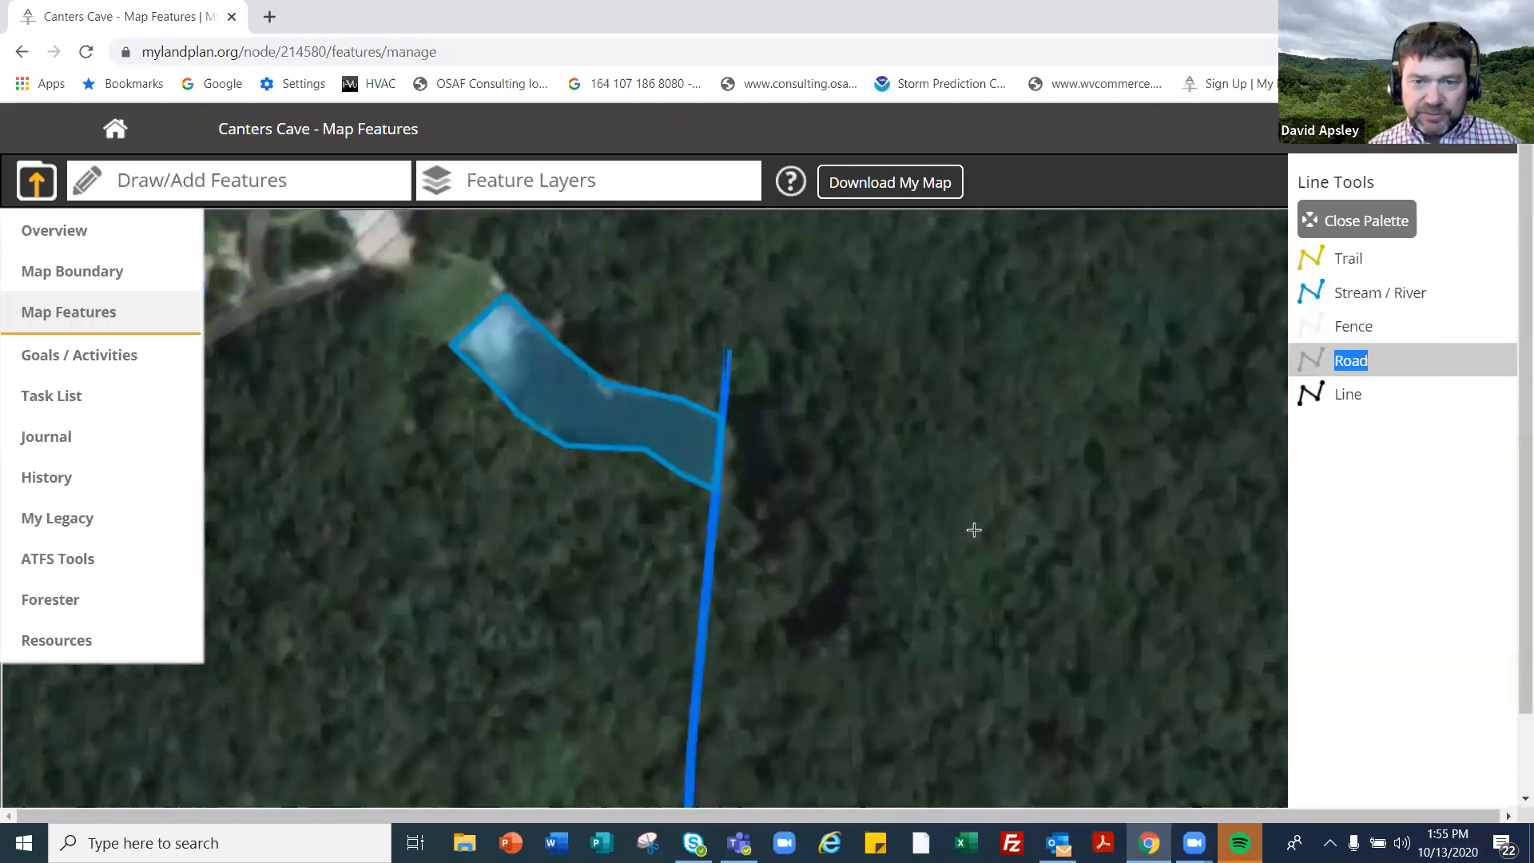
left_click_drag(974, 530, 1314, 568)
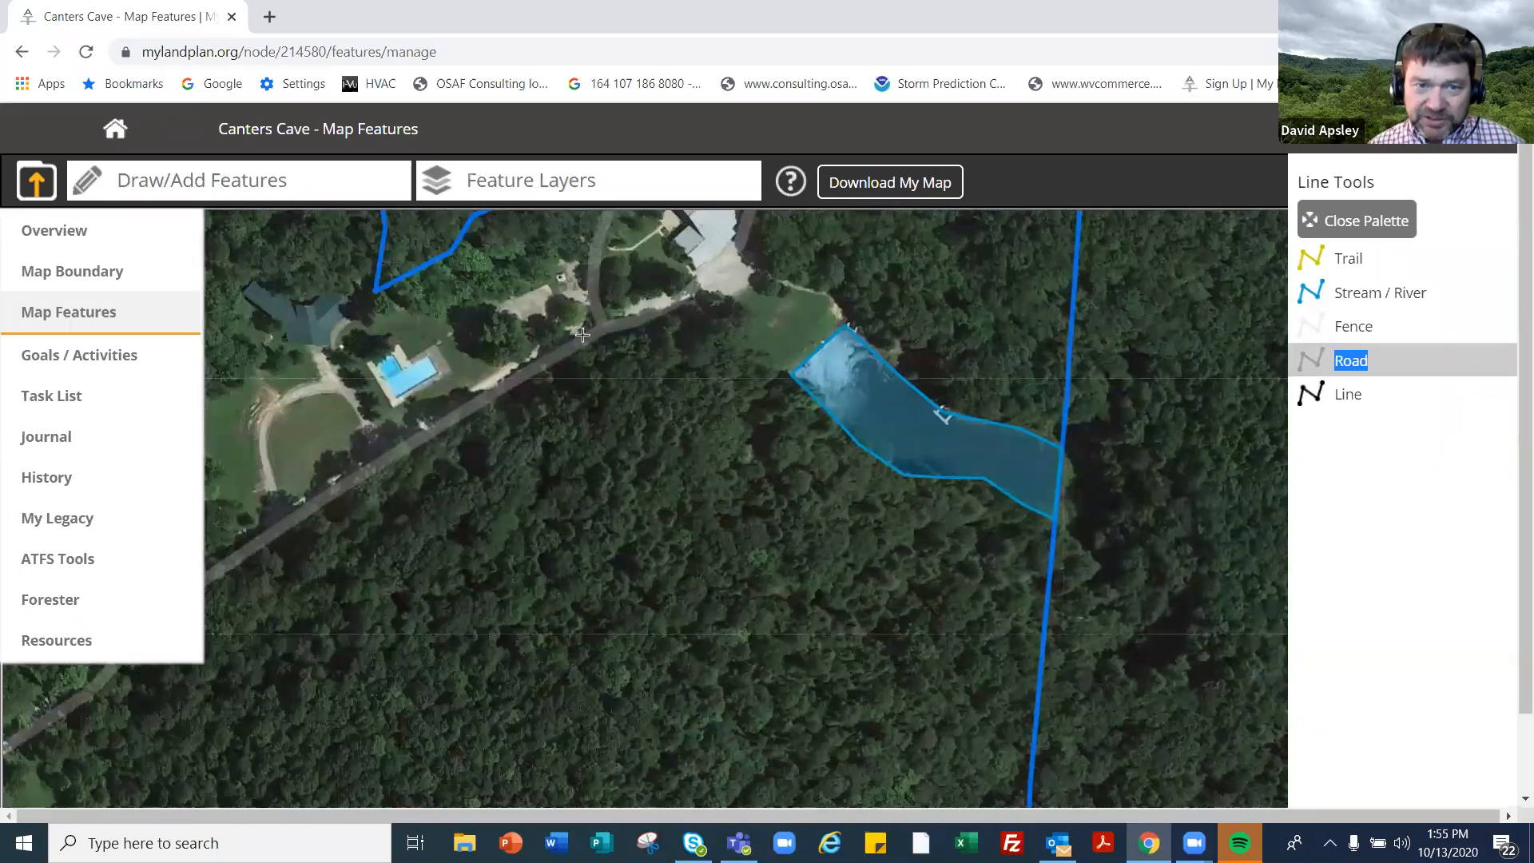
left_click(532, 379)
left_click(400, 455)
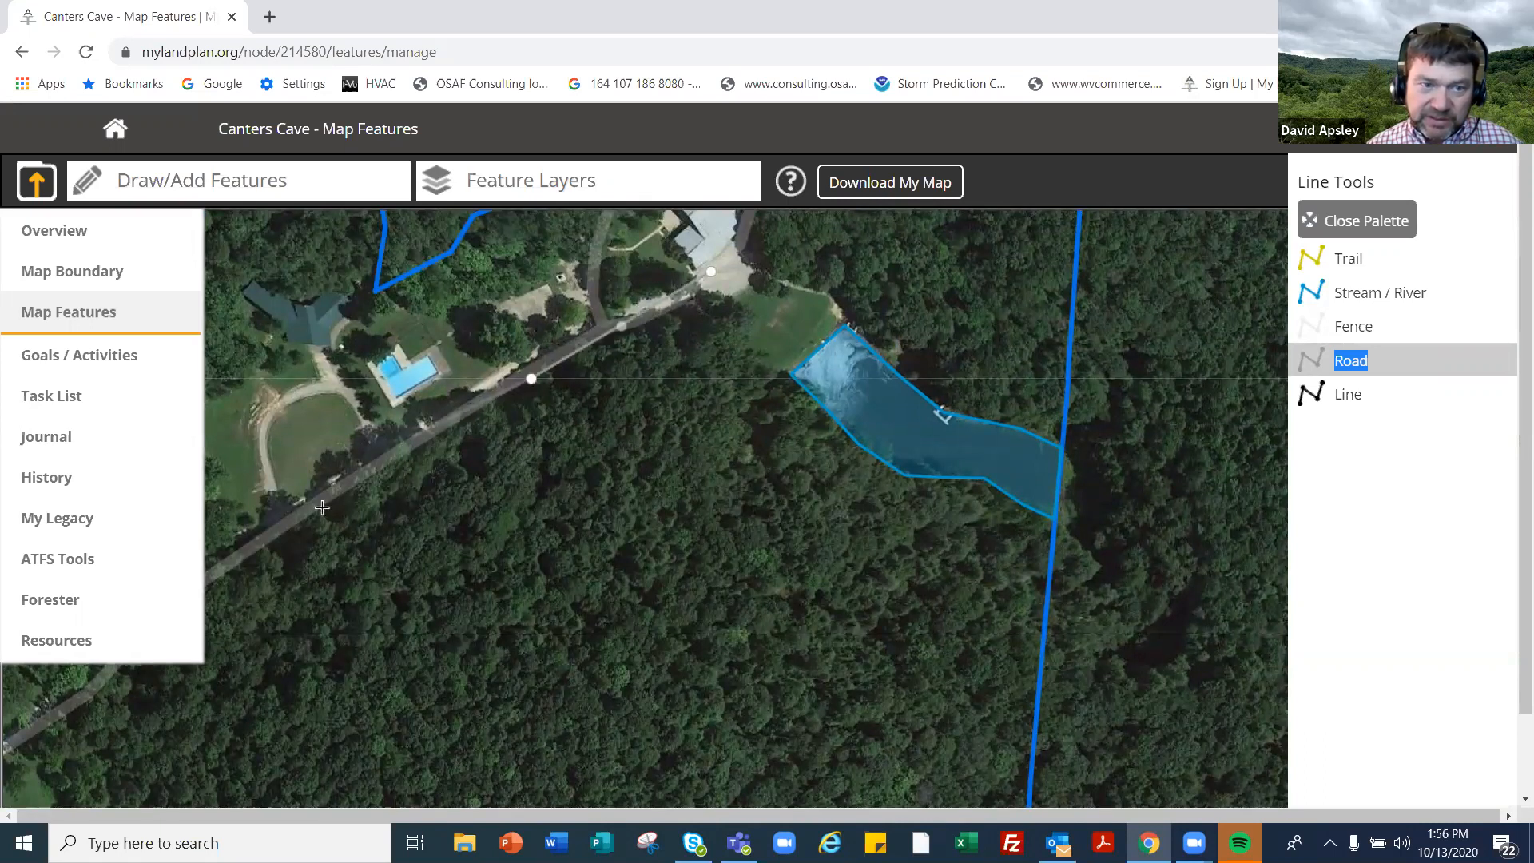
left_click(280, 524)
left_click(194, 599)
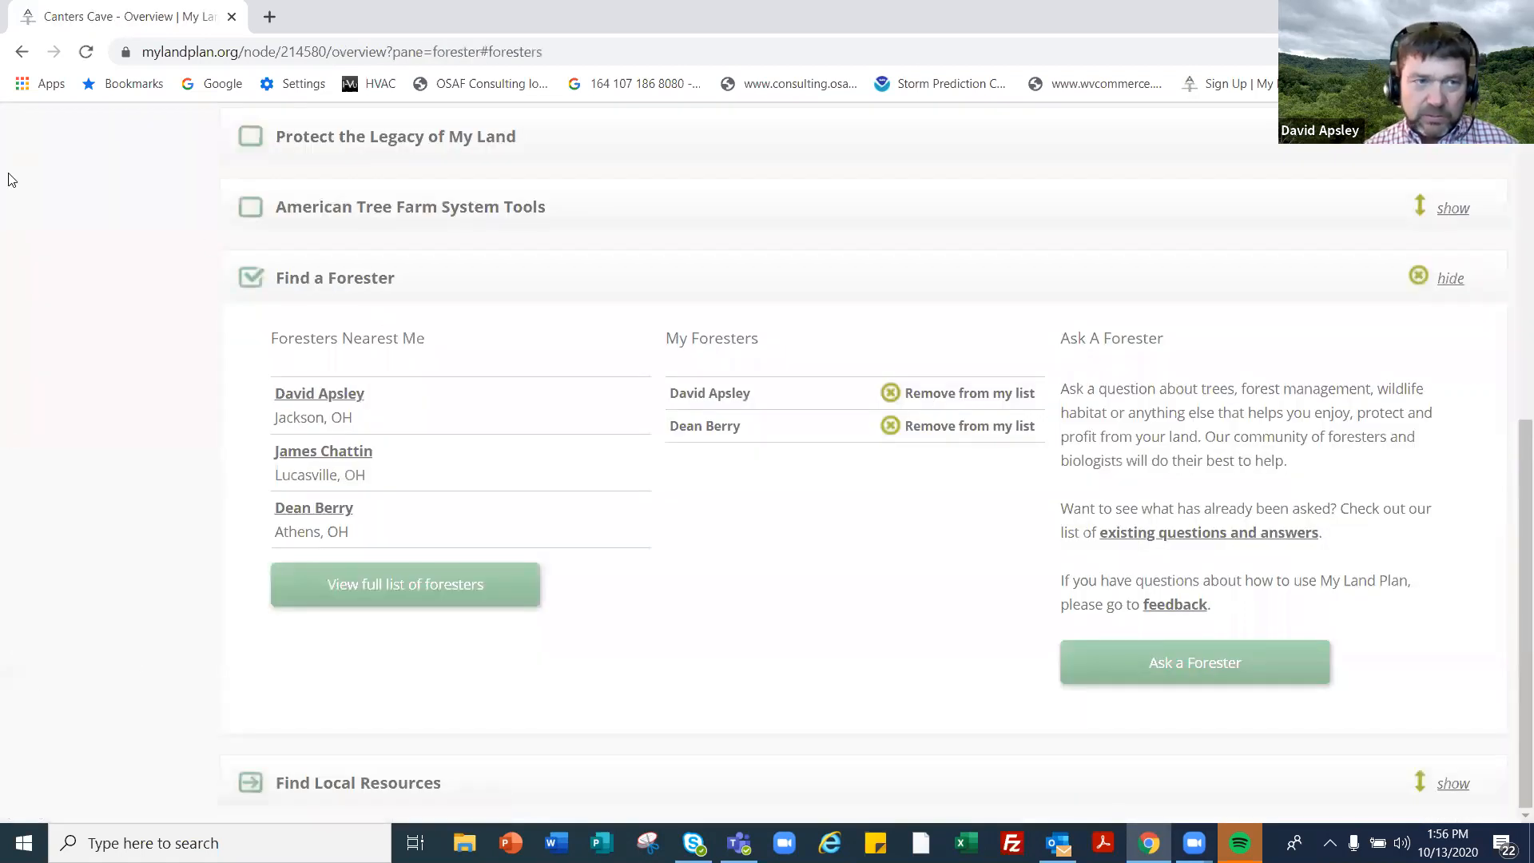
- Go back to the Canters Cave map features page and zoom in on the driveway
left_click(24, 53)
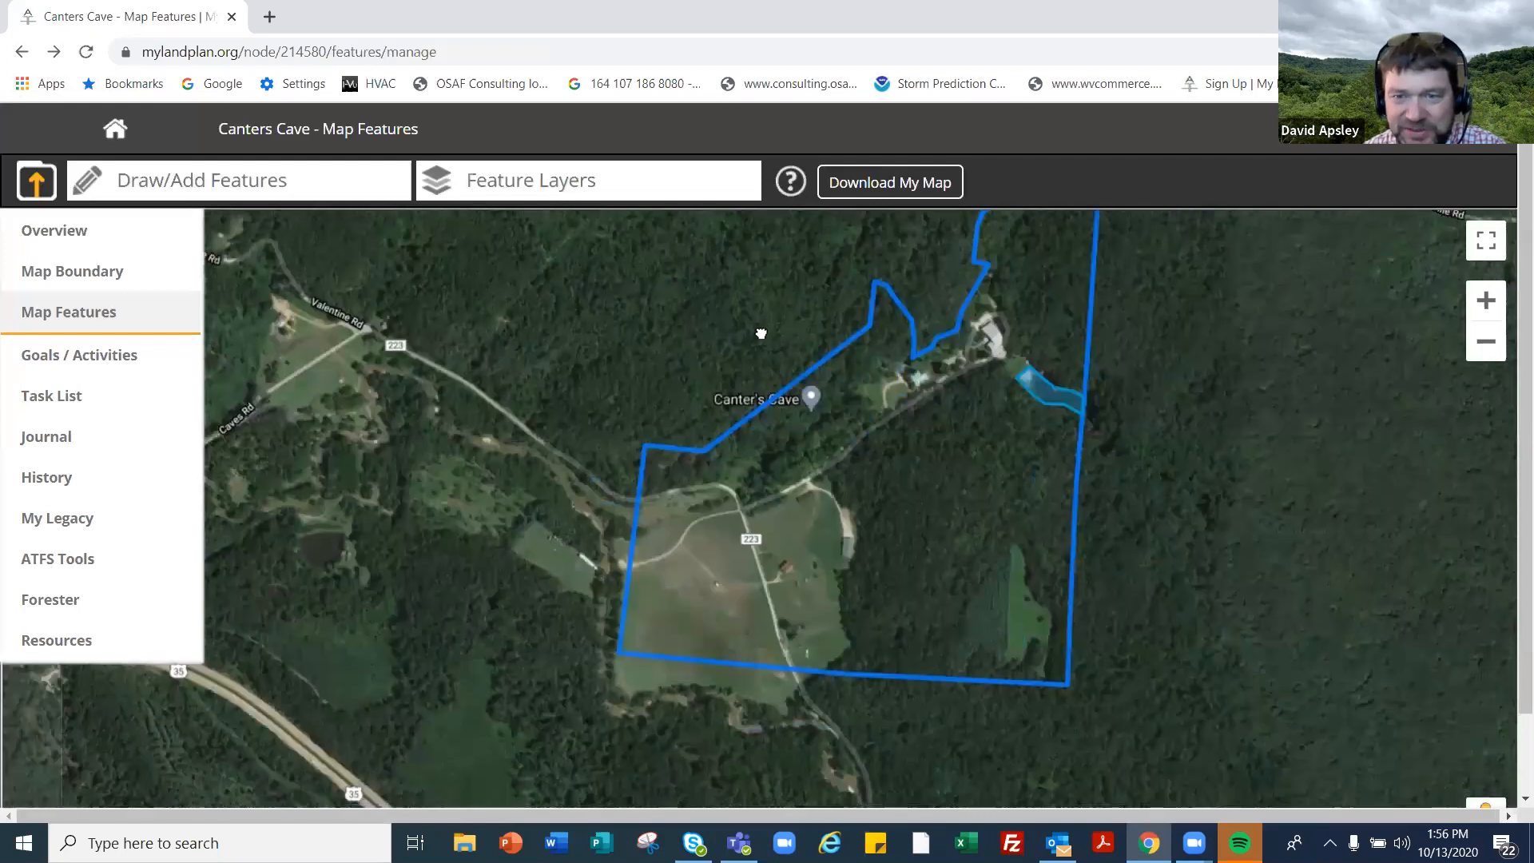
left_click(1485, 302)
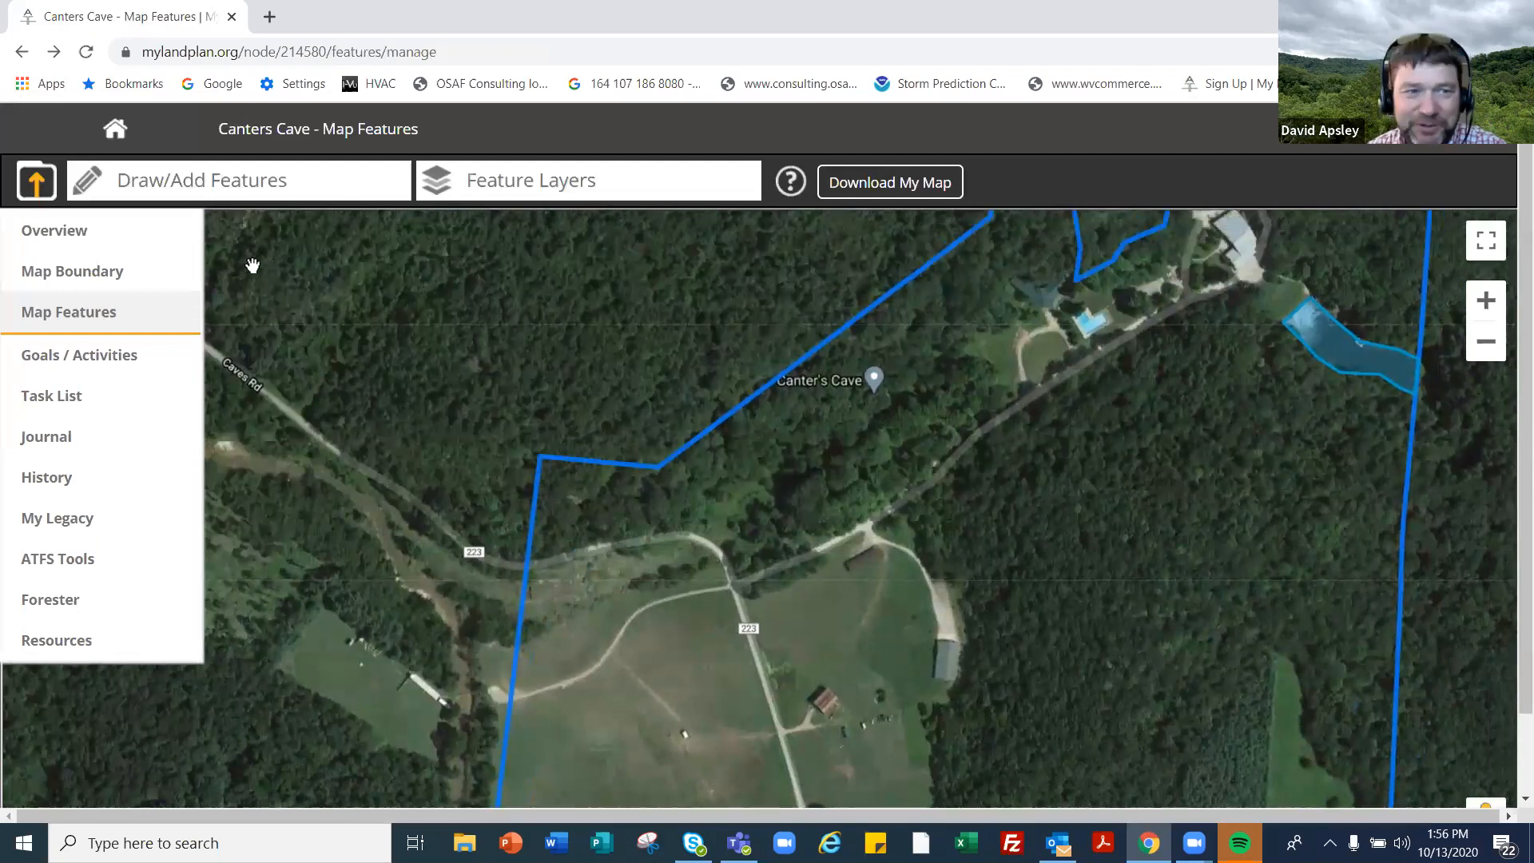
- Start drawing a new line feature of type Road
left_click(256, 189)
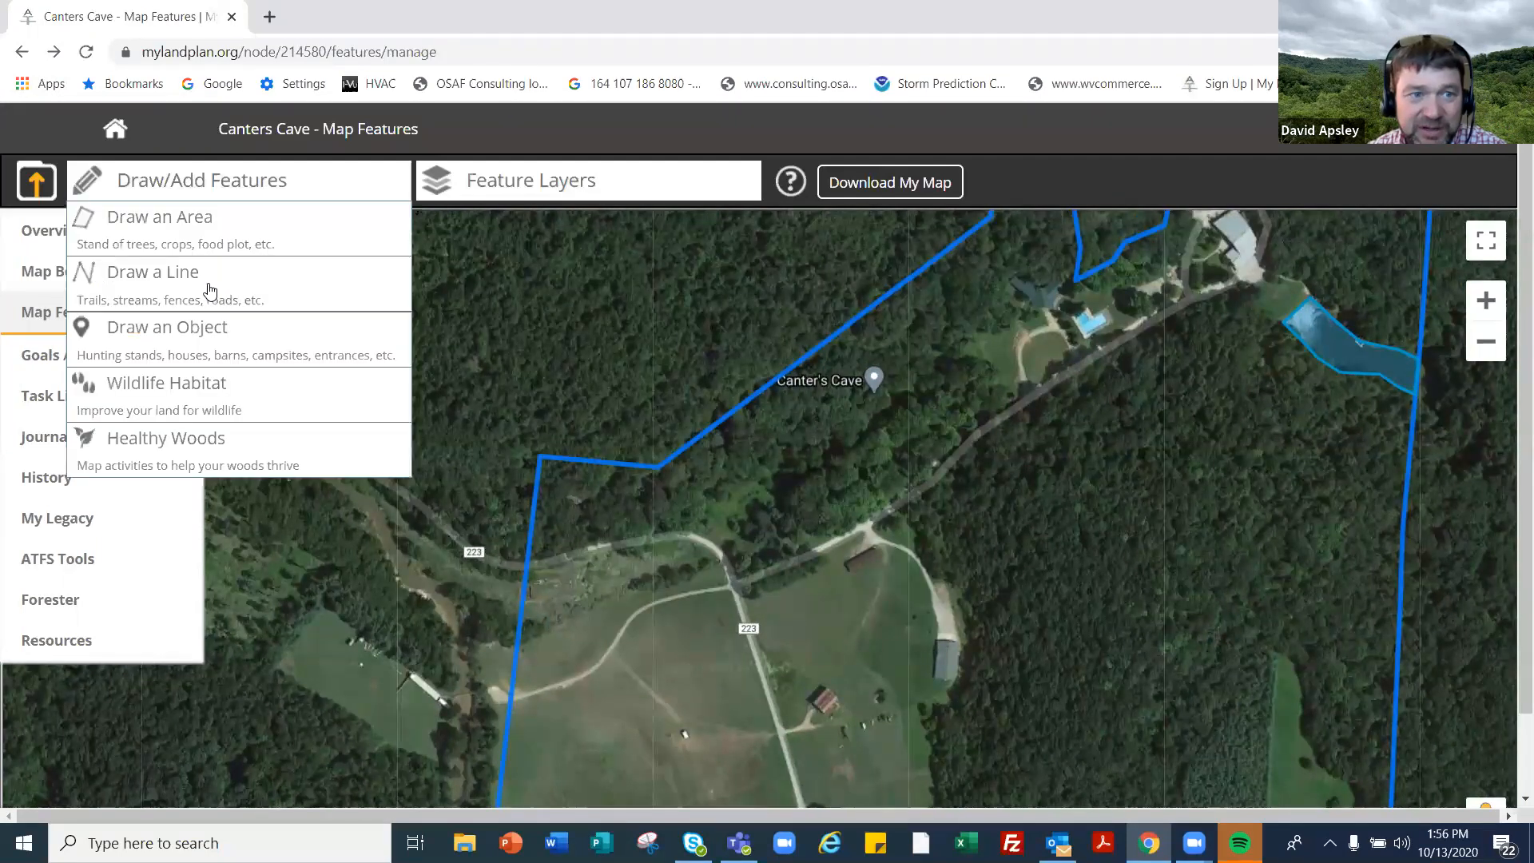
left_click(301, 302)
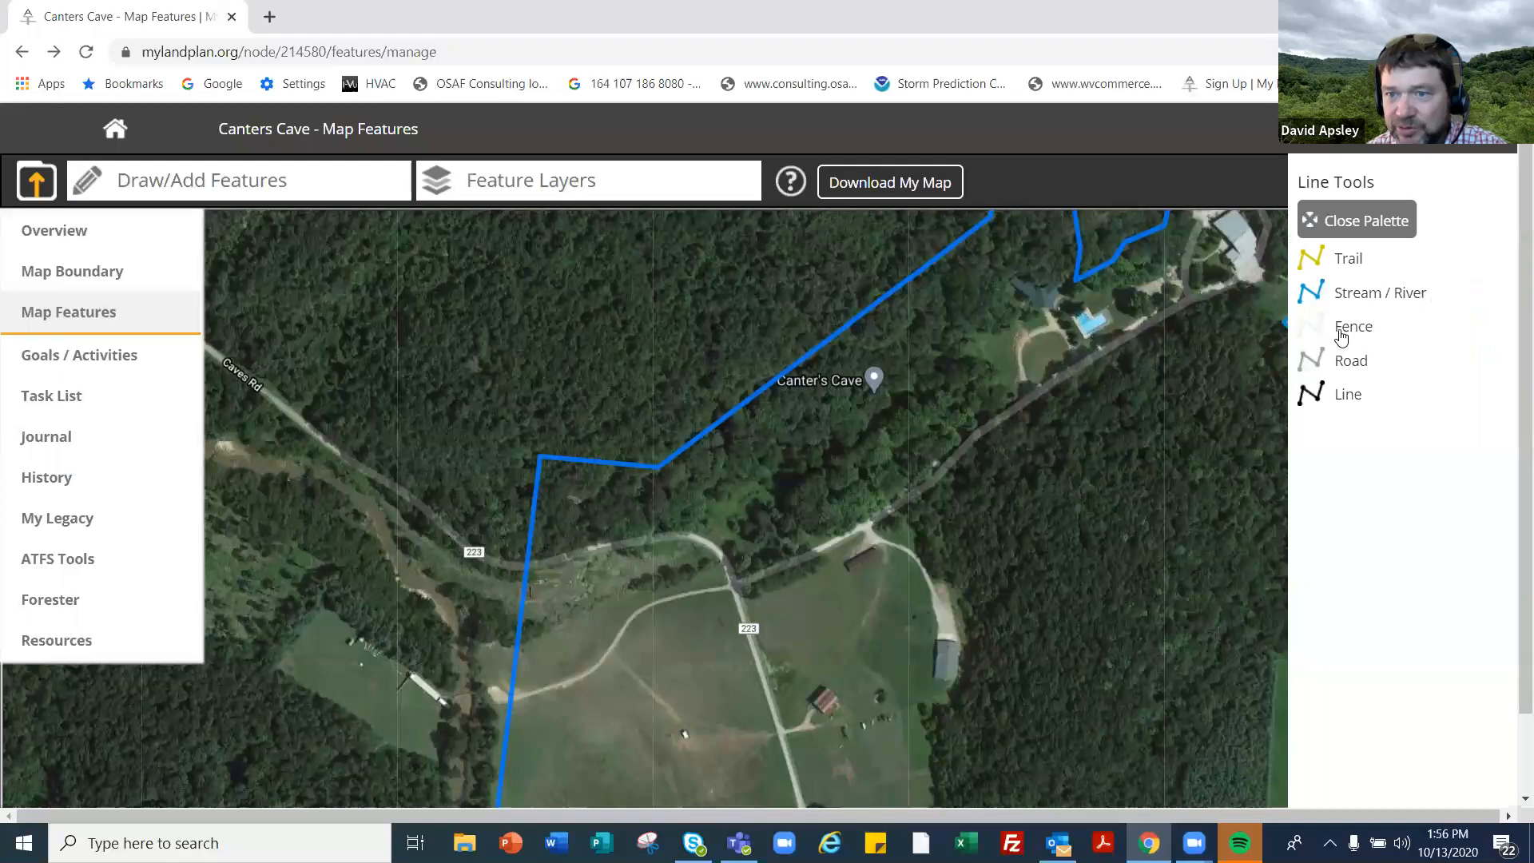
left_click(1335, 366)
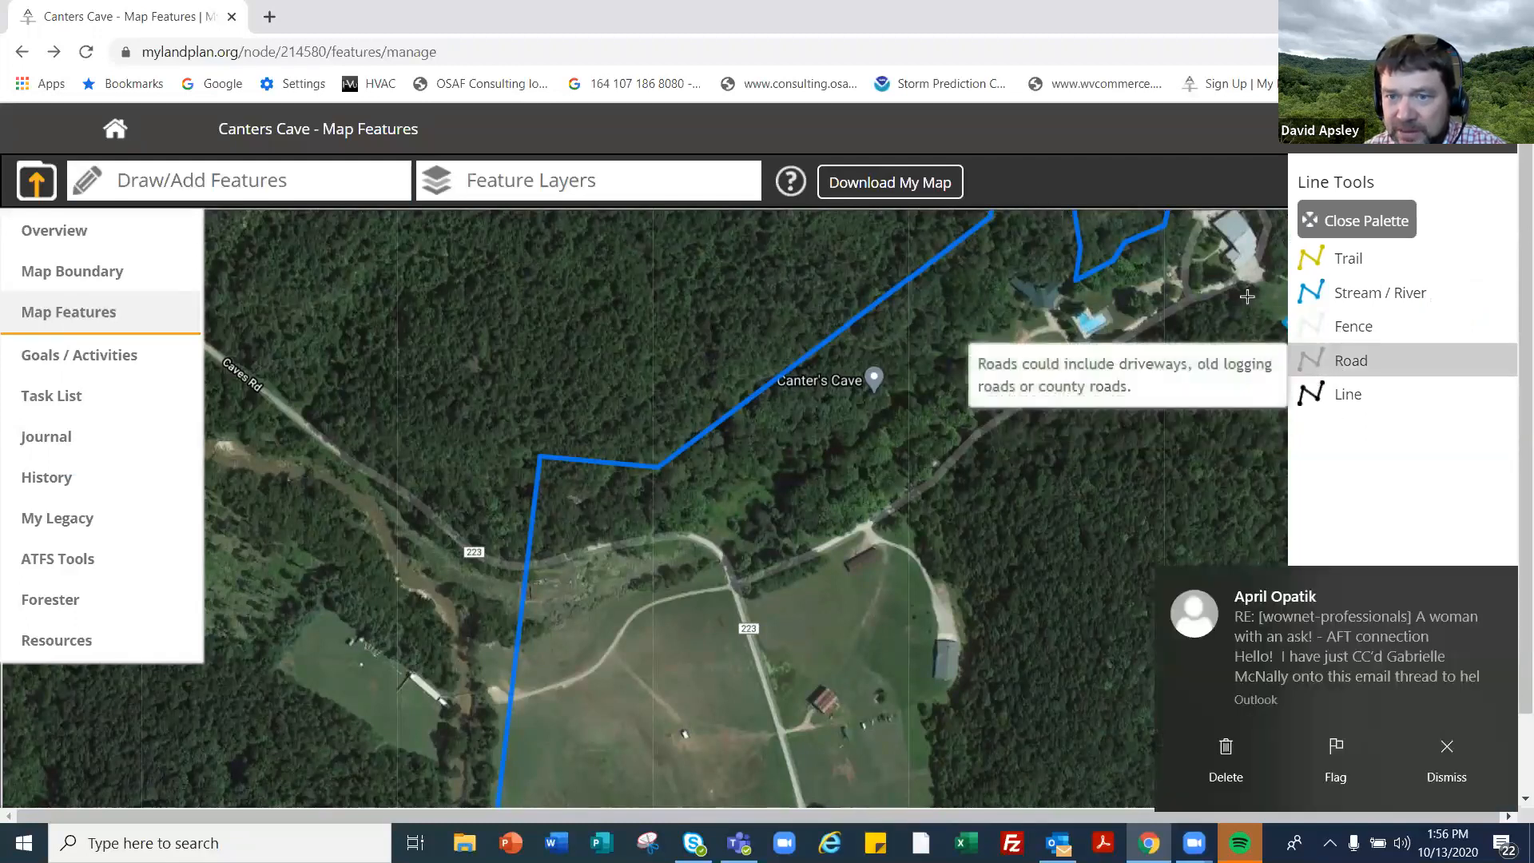
- Trace the driveway from the buildings to the road 223 junction and check its 1863.51-foot length
left_click(1254, 270)
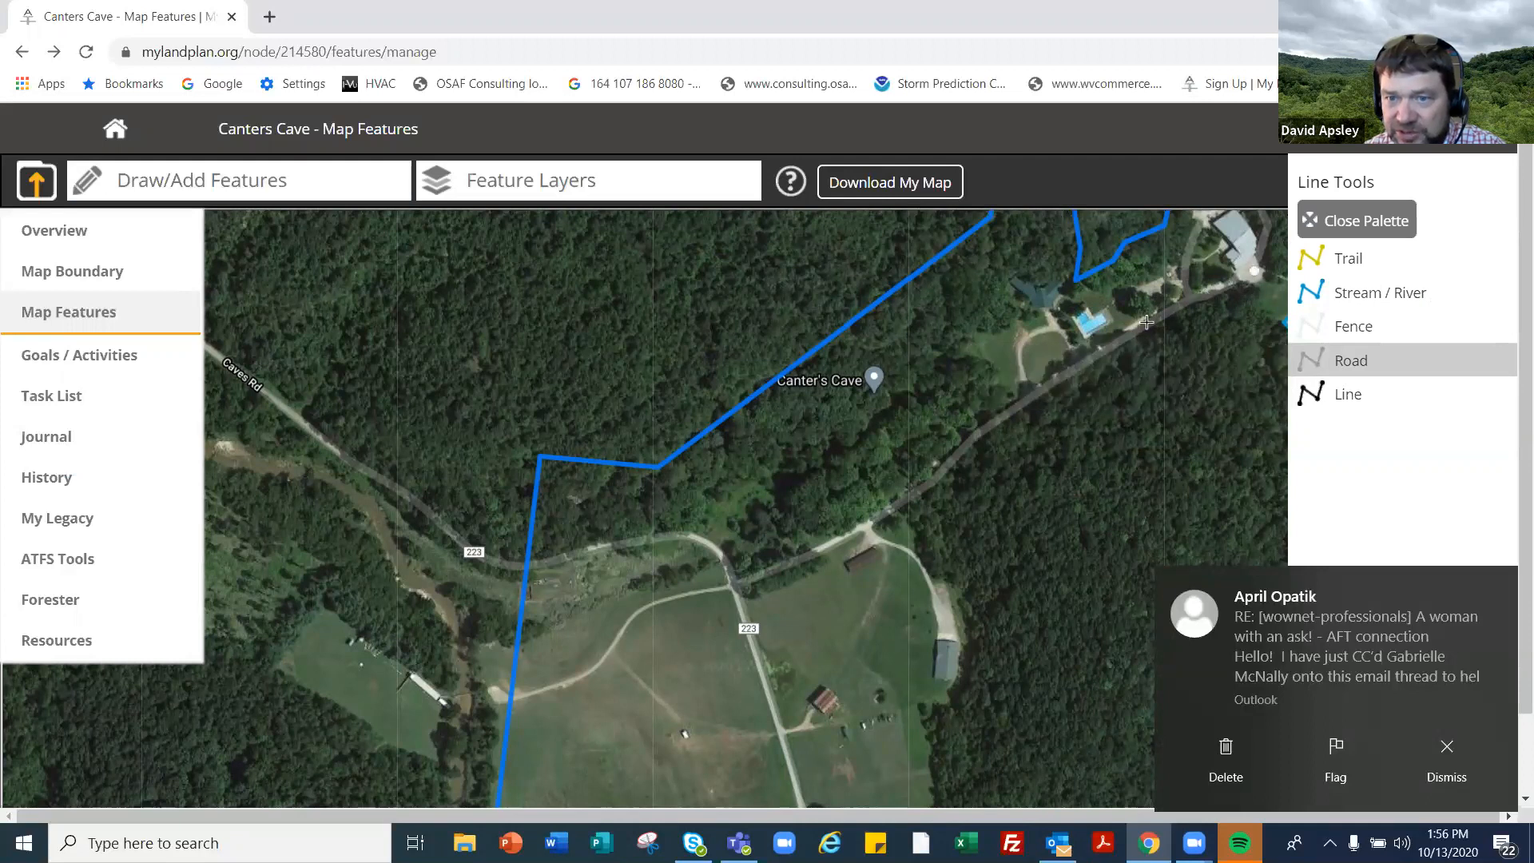
left_click(1064, 378)
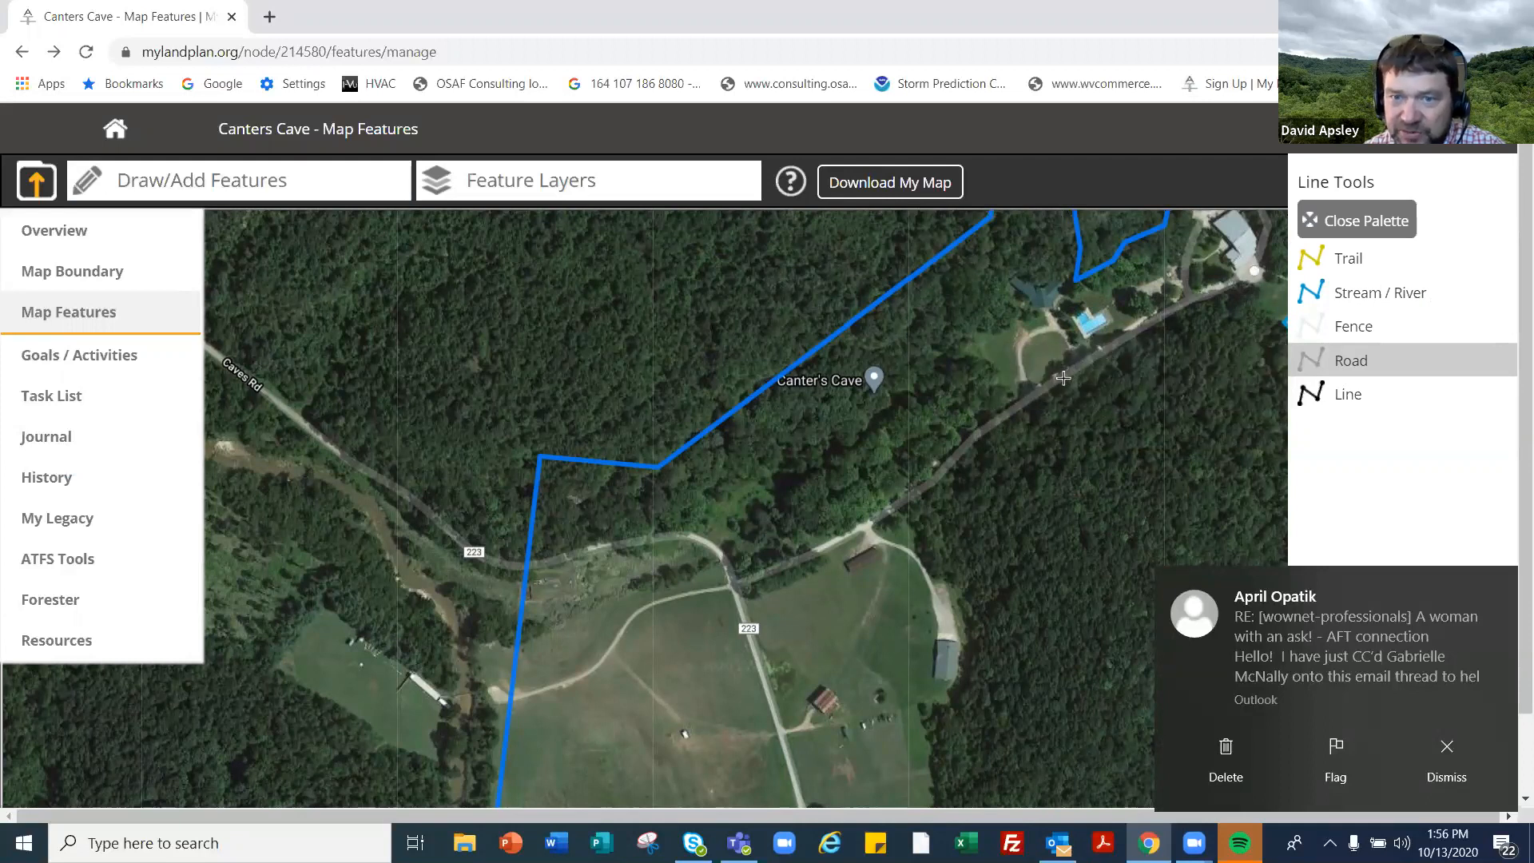
left_click(985, 431)
left_click(928, 485)
left_click(867, 527)
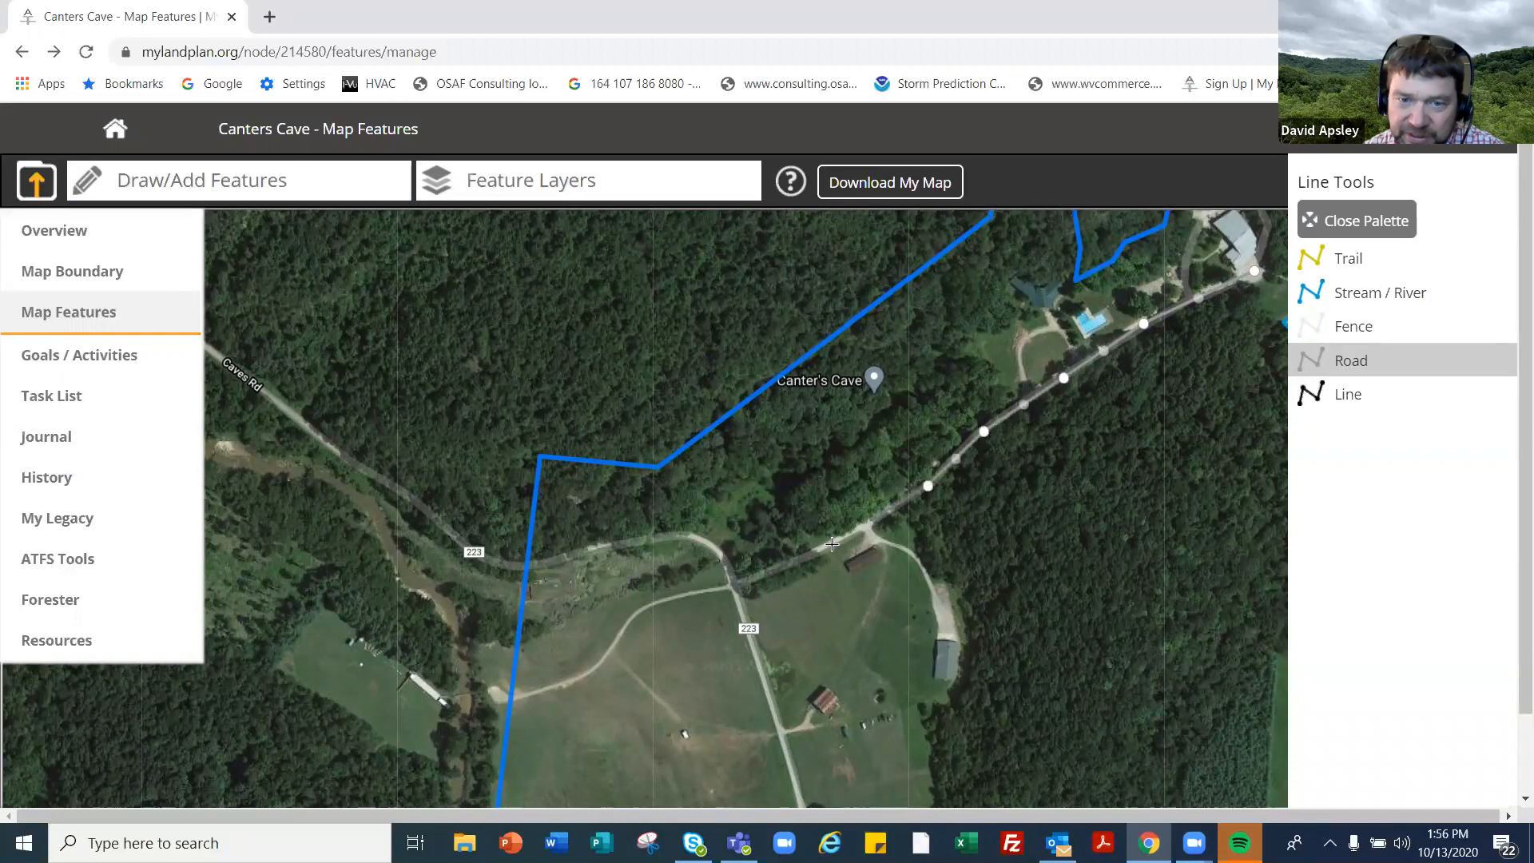
left_click(765, 571)
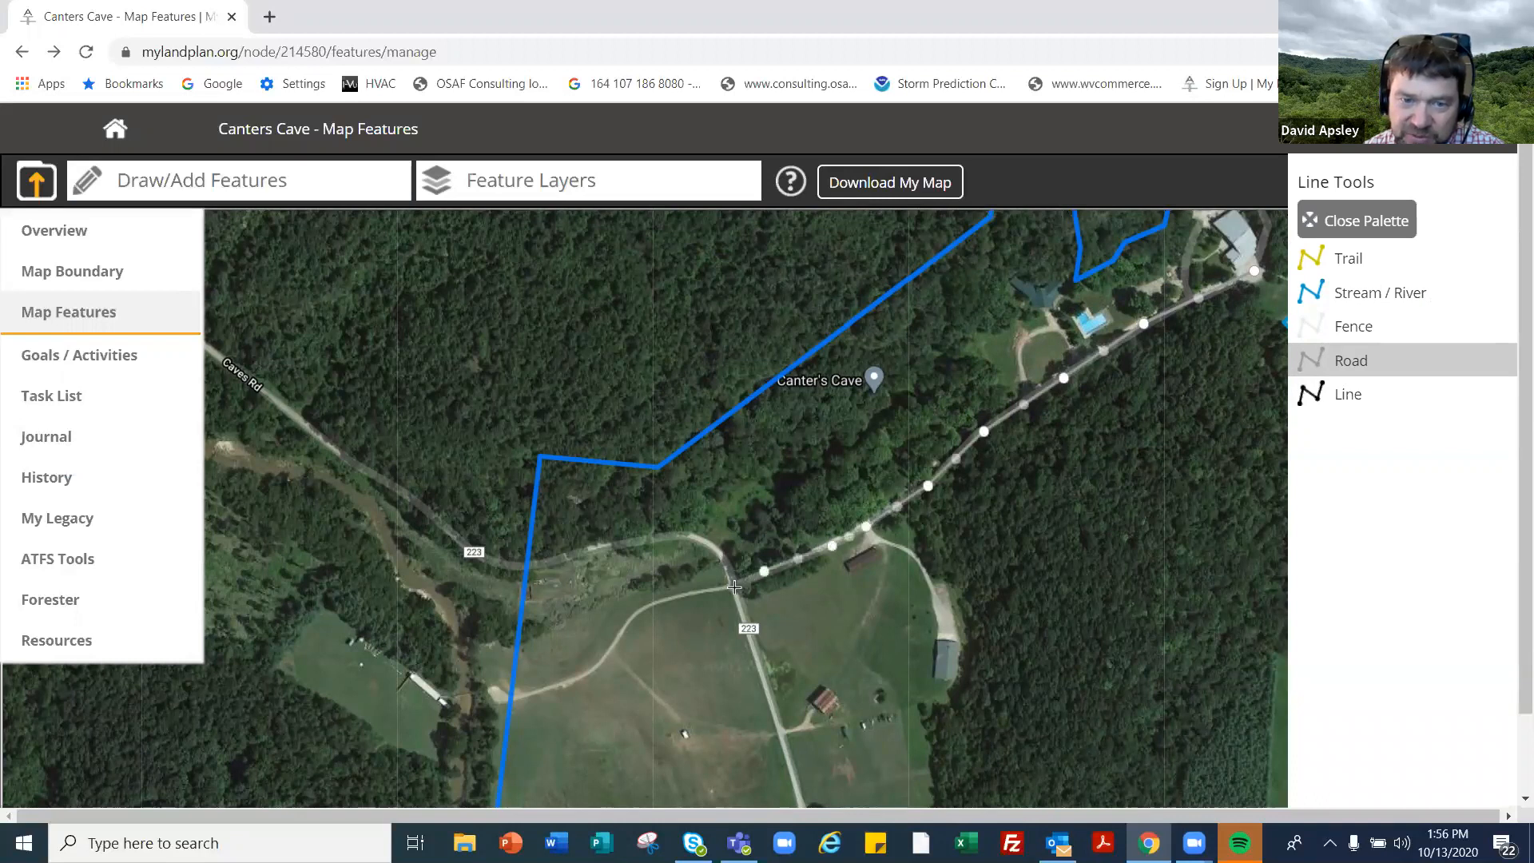
double_click(733, 587)
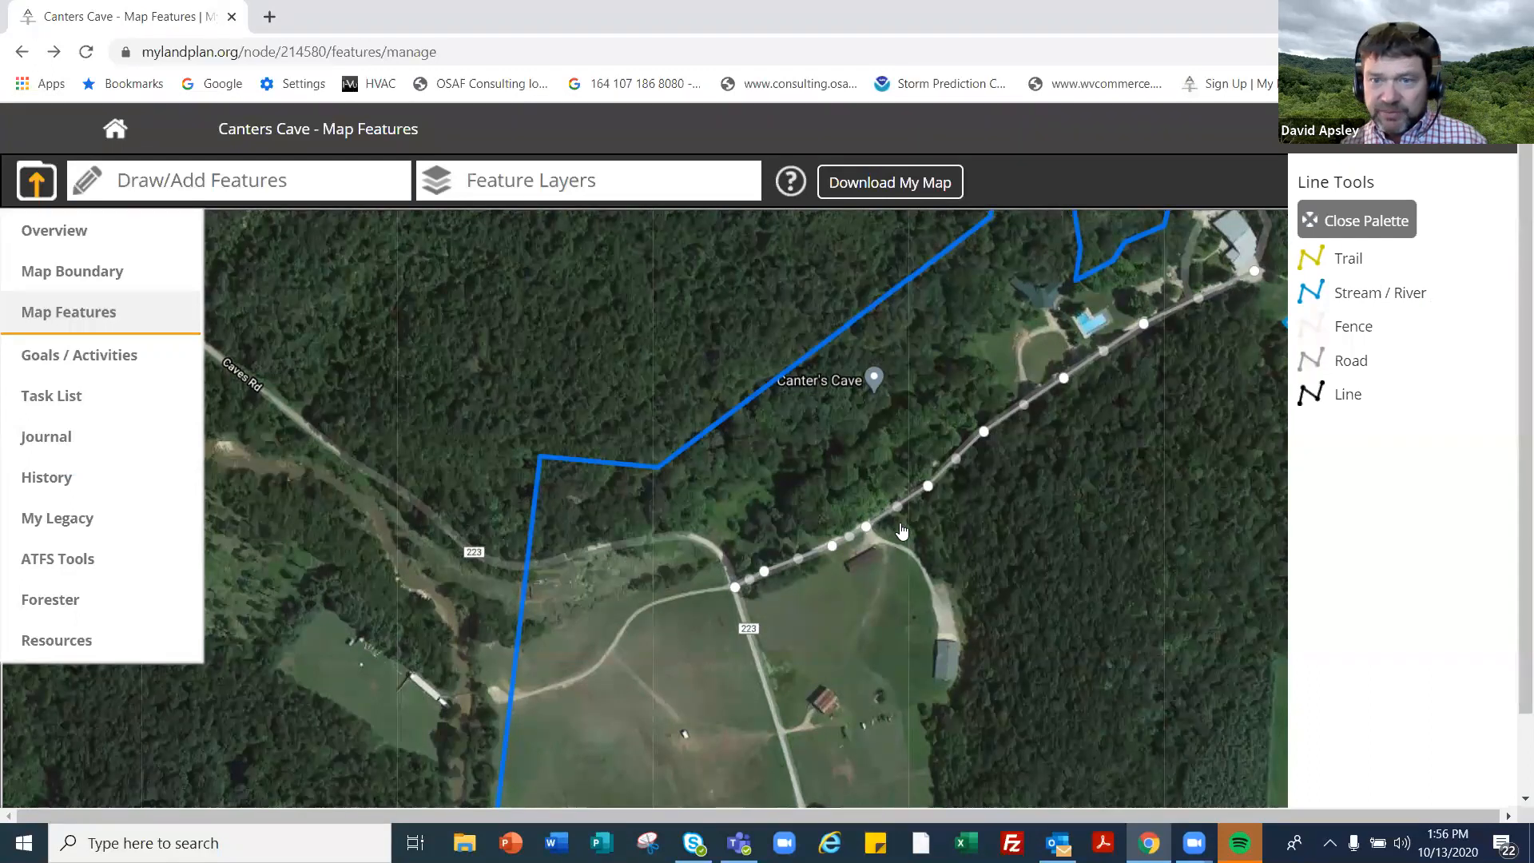
left_click(764, 571)
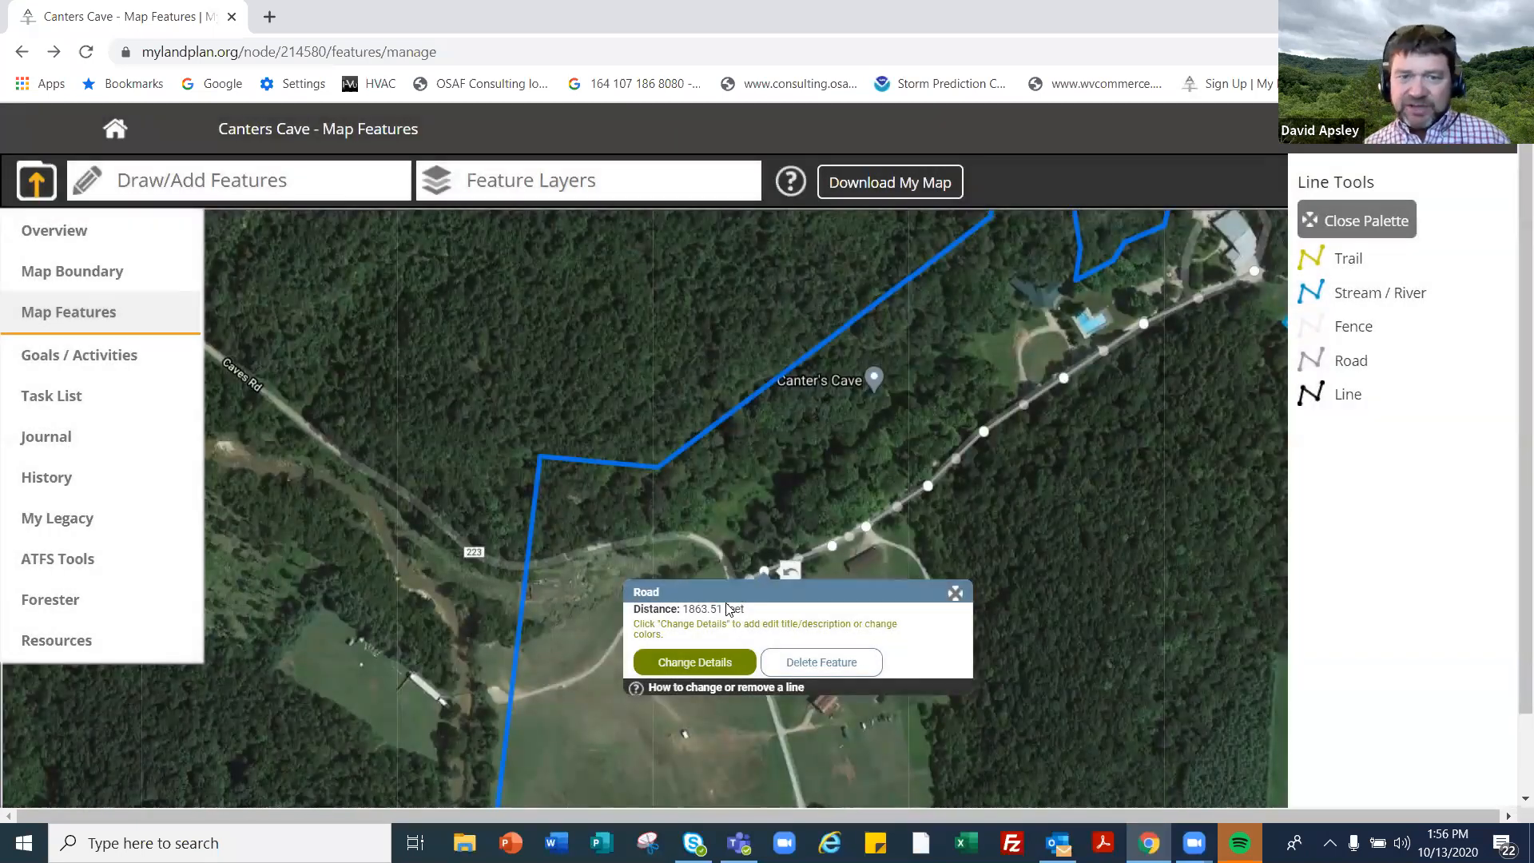
- Name the road line 'Main Driveway' and save it
left_click(692, 662)
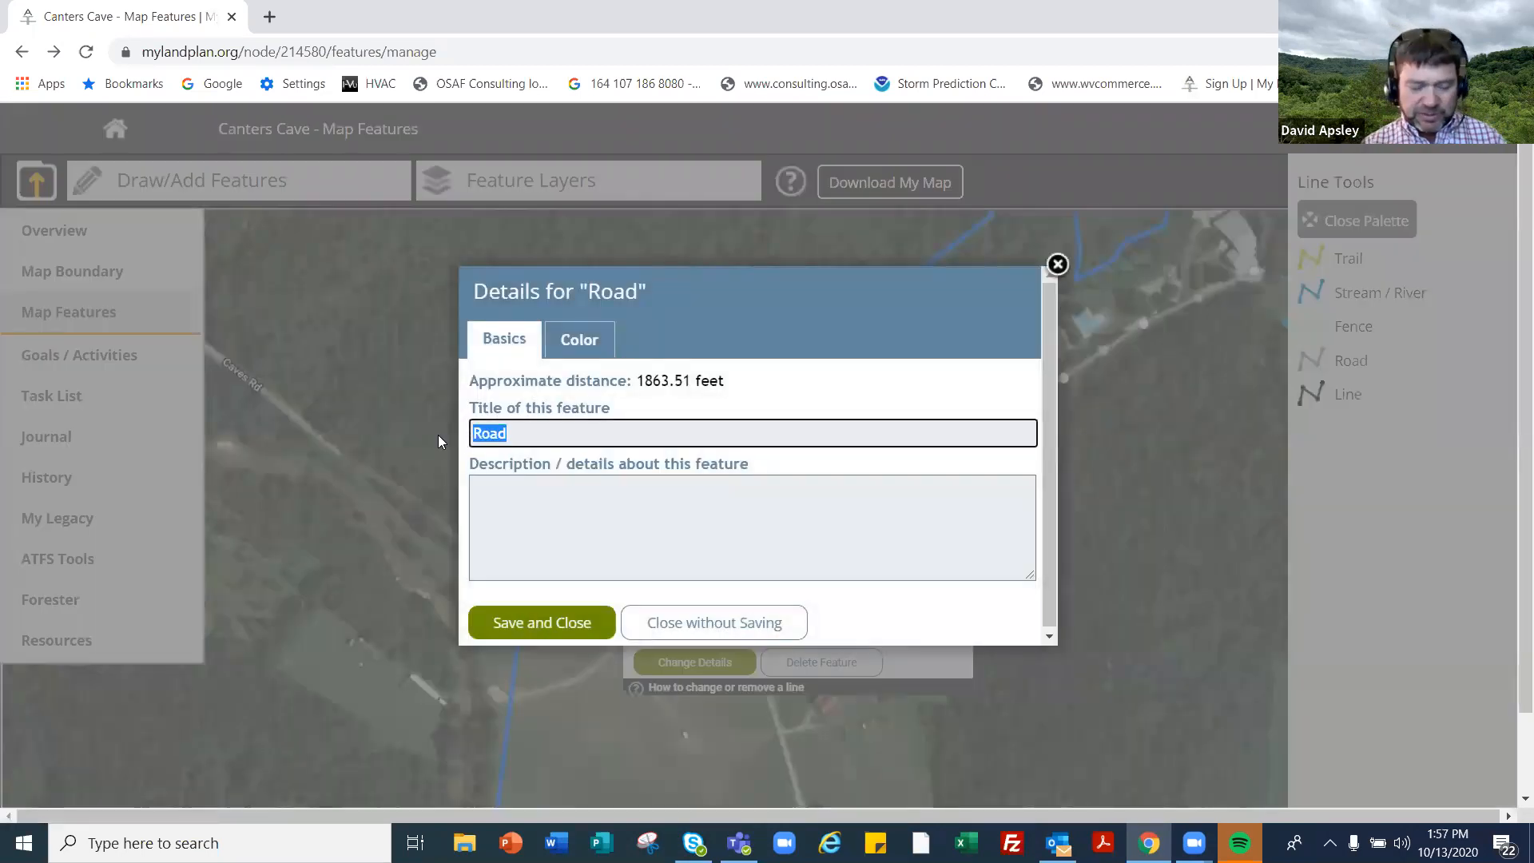
type("Main D")
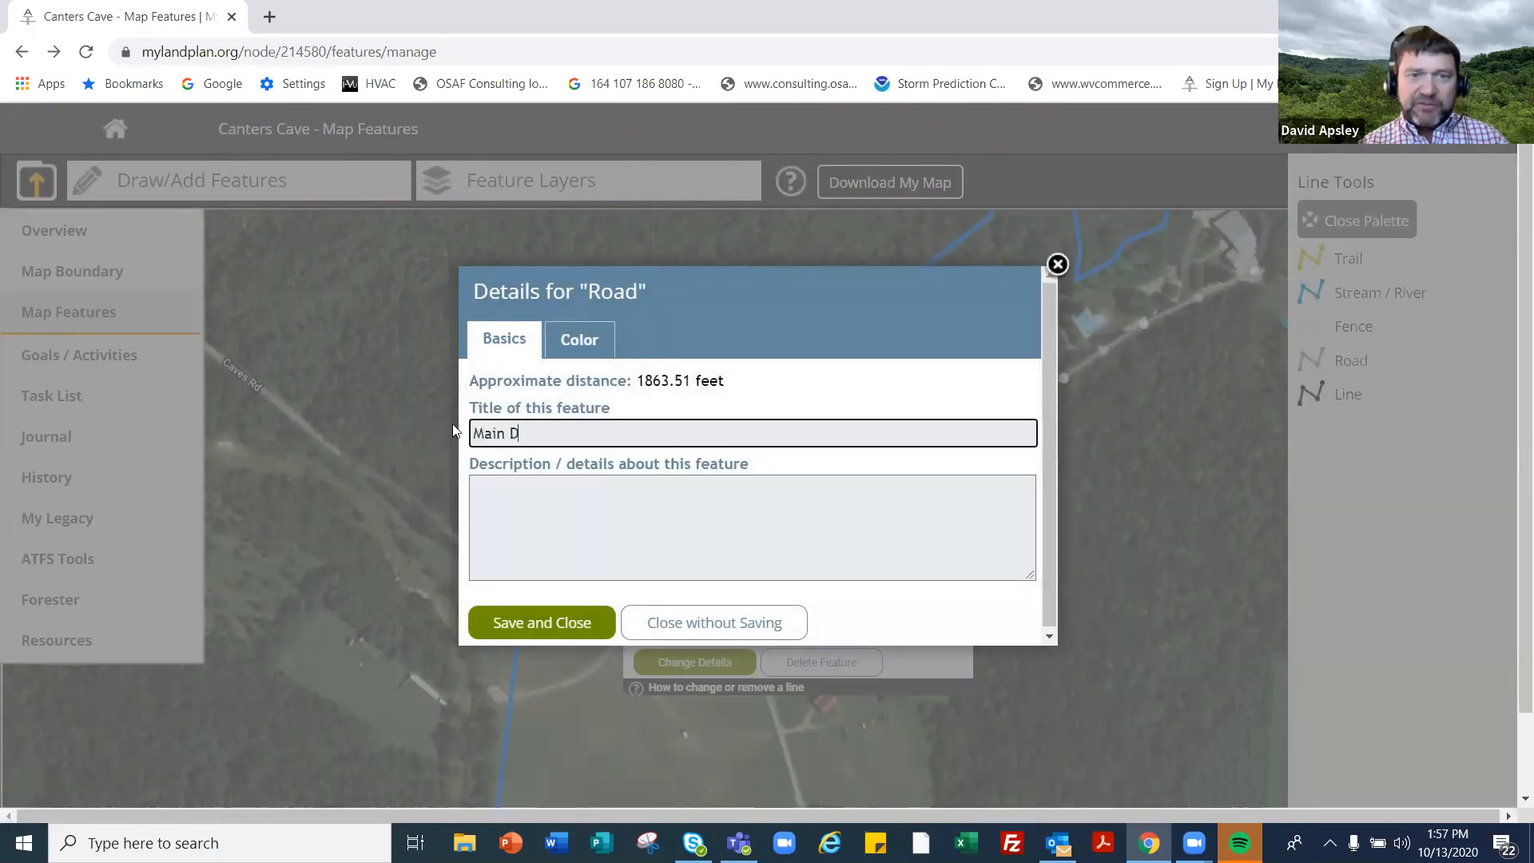
type("riveway")
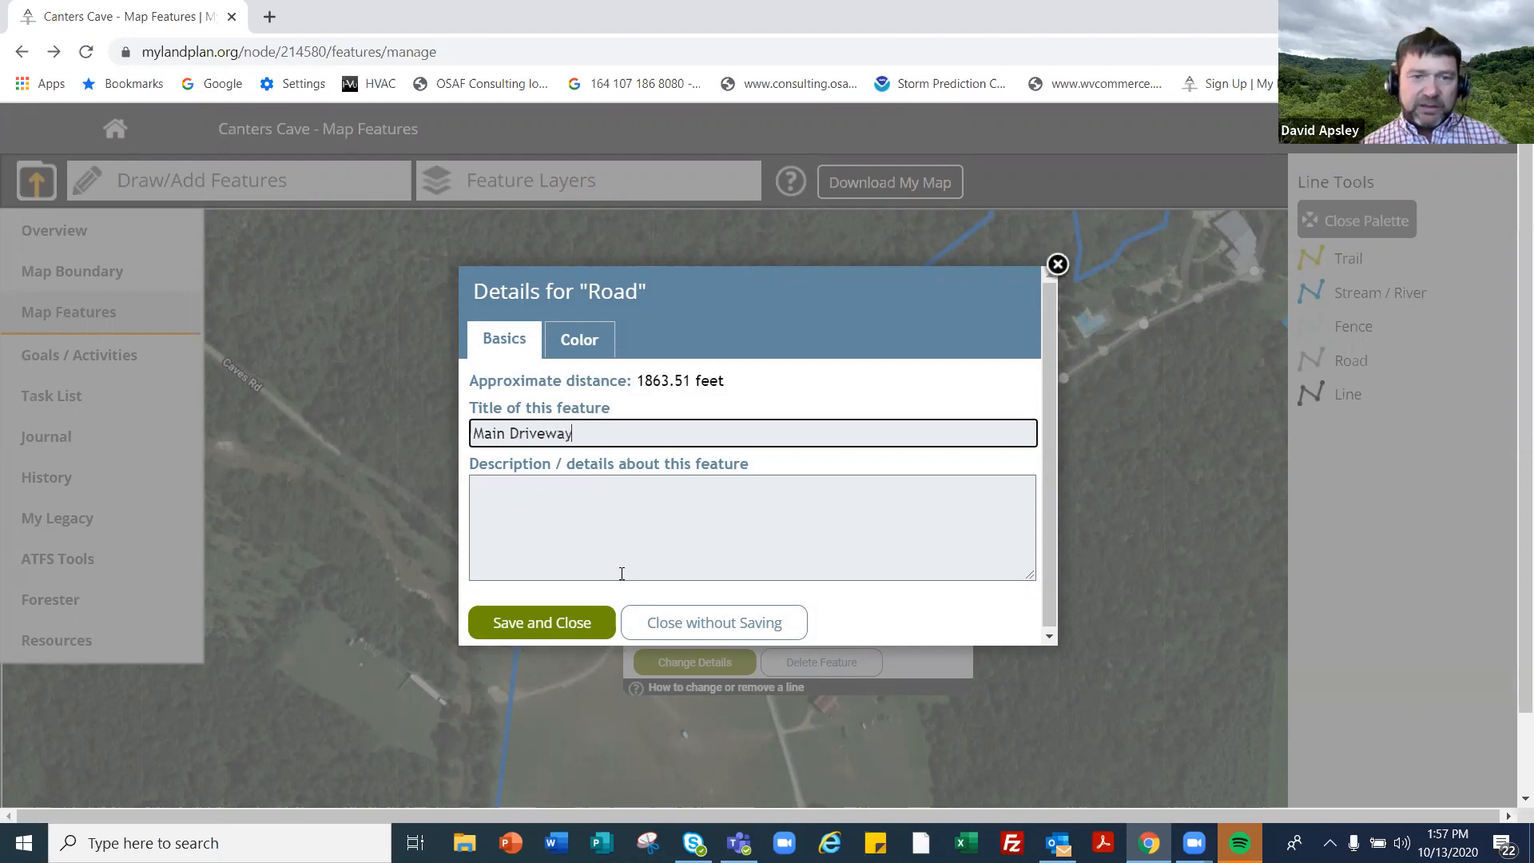
left_click(564, 487)
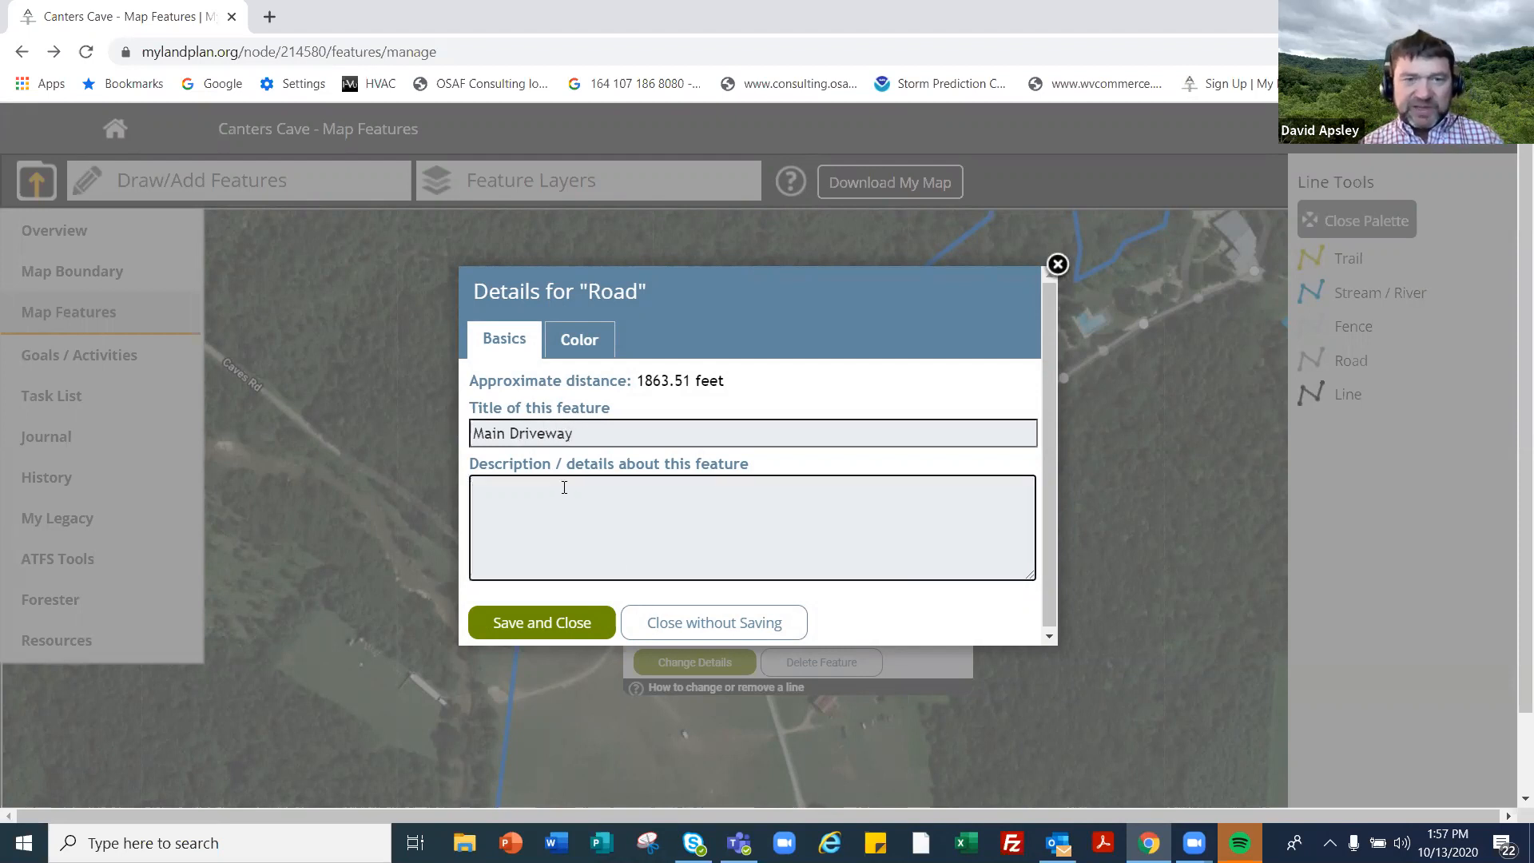
left_click(555, 623)
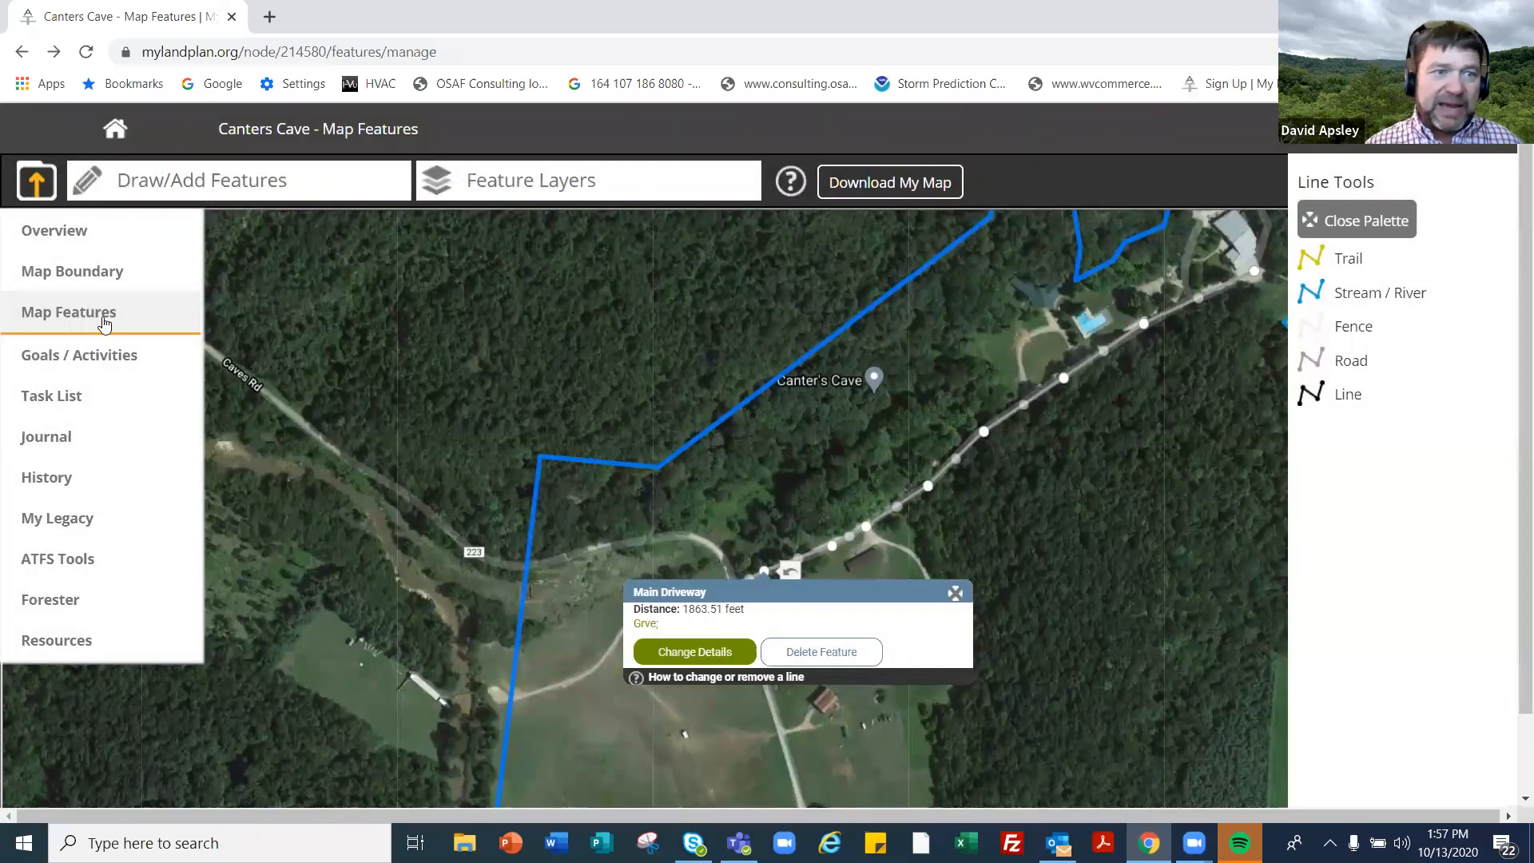
- Reload the map and check the Main Driveway length details before closing the popup
left_click(101, 325)
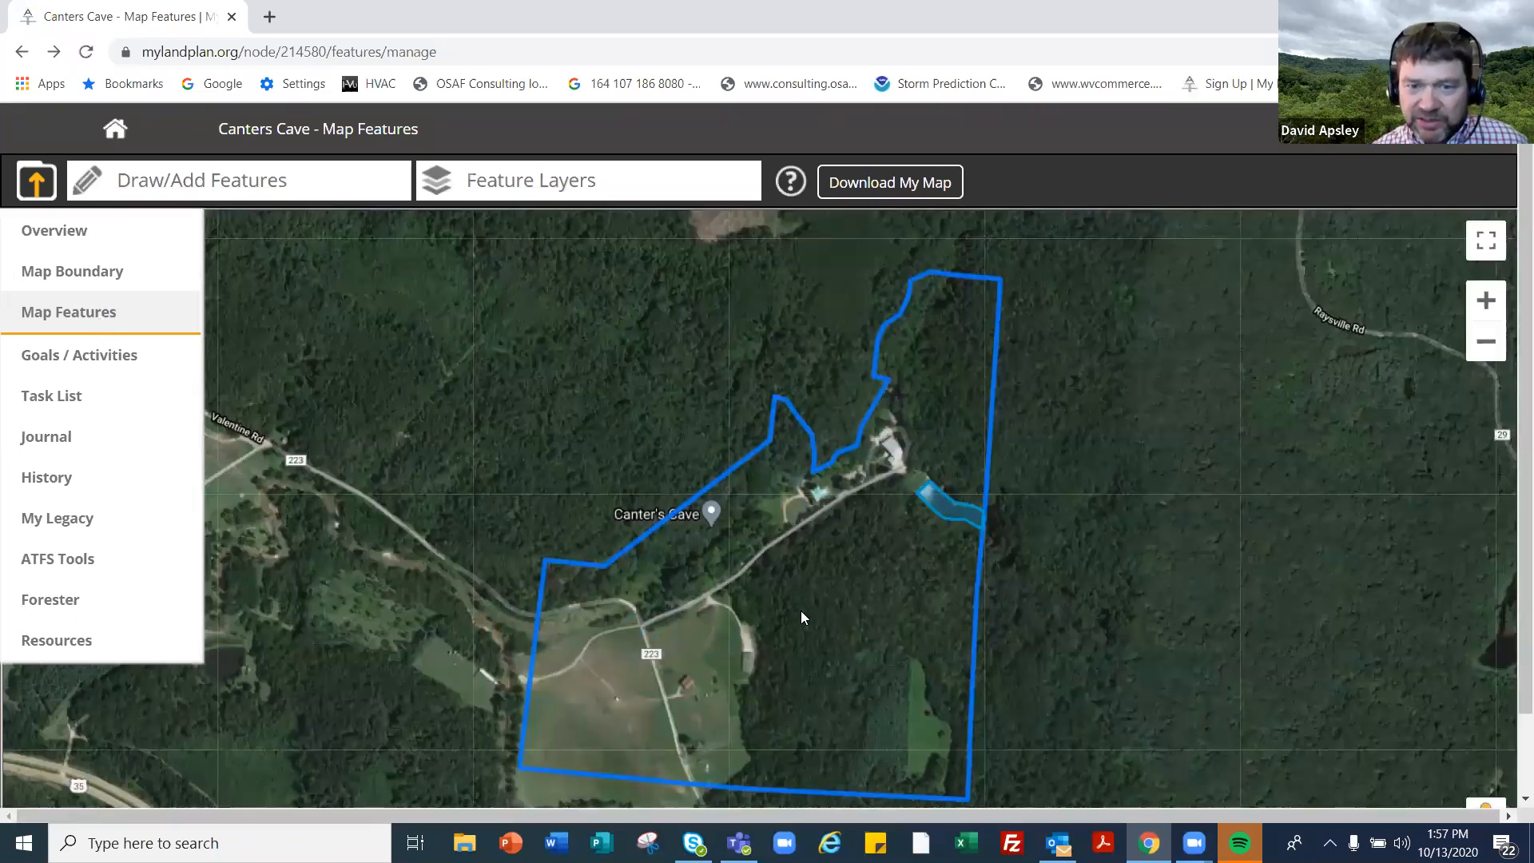
left_click(801, 612)
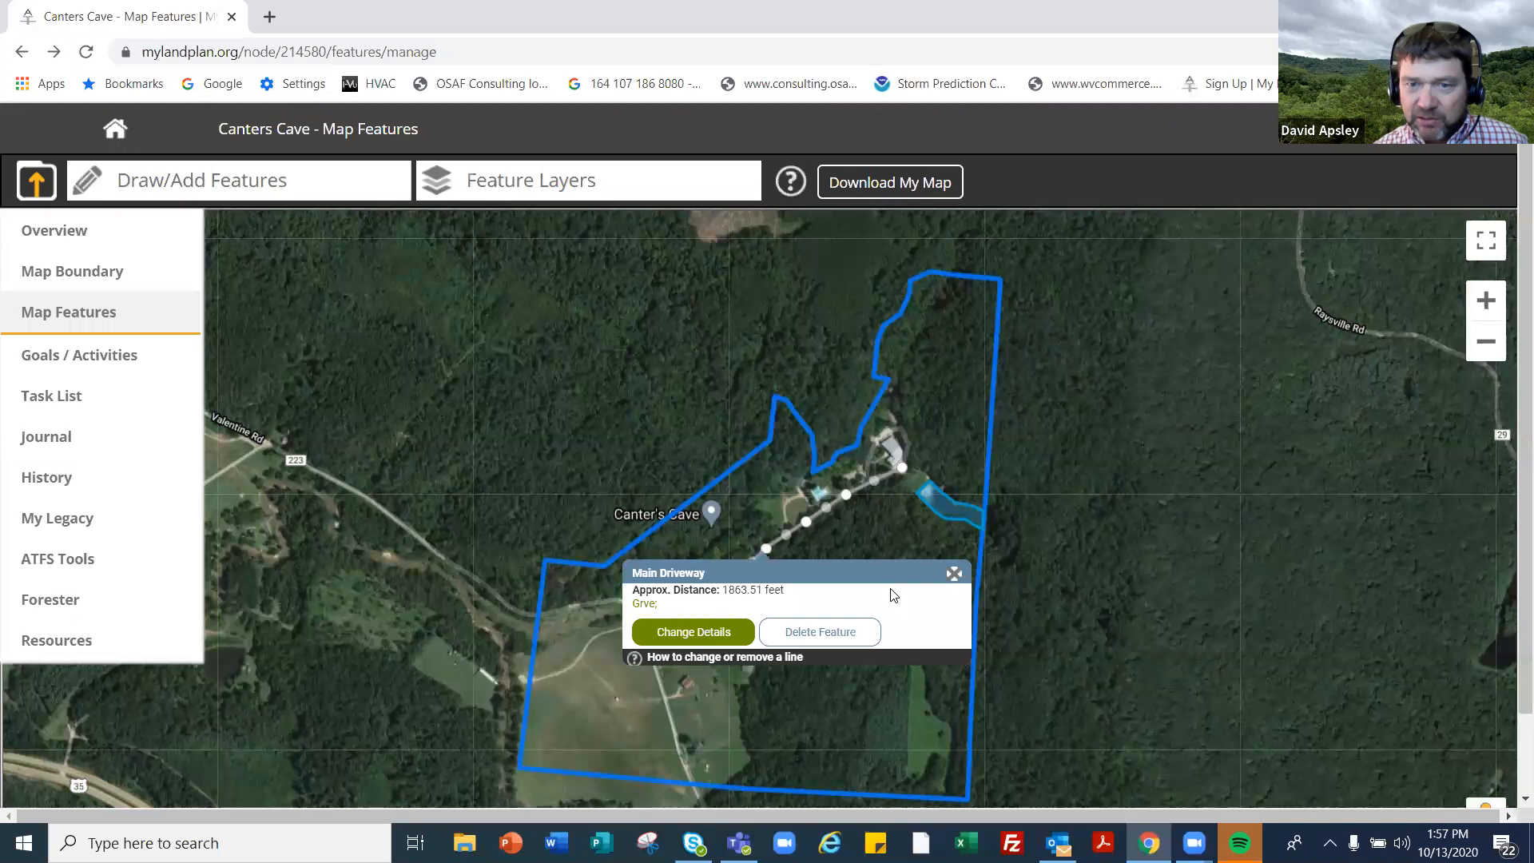
left_click(951, 575)
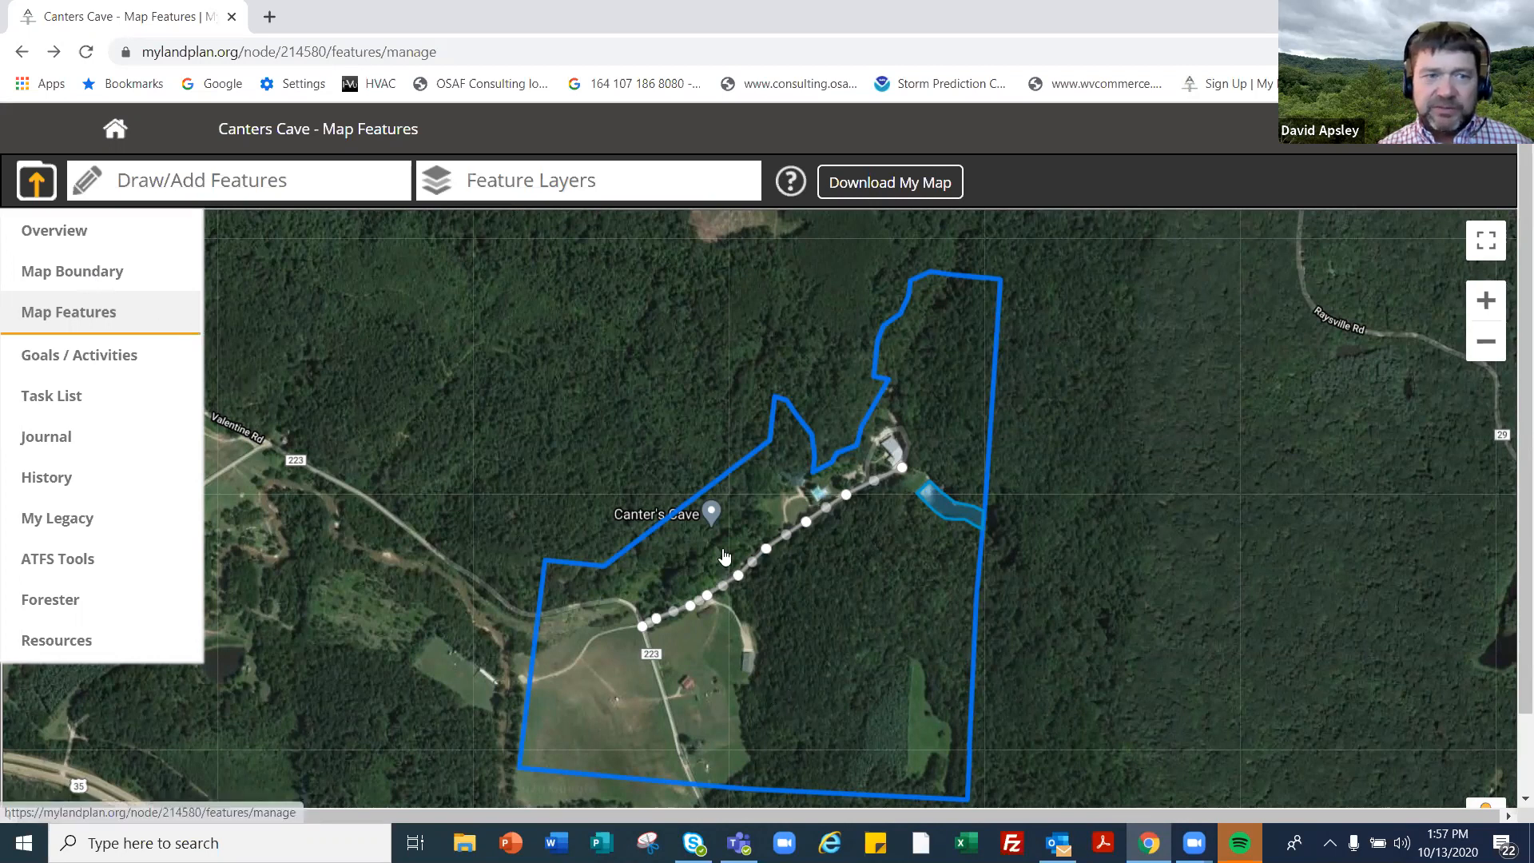
- Place a general point object on the cement pond beside the driveway
left_click(171, 191)
left_click(180, 339)
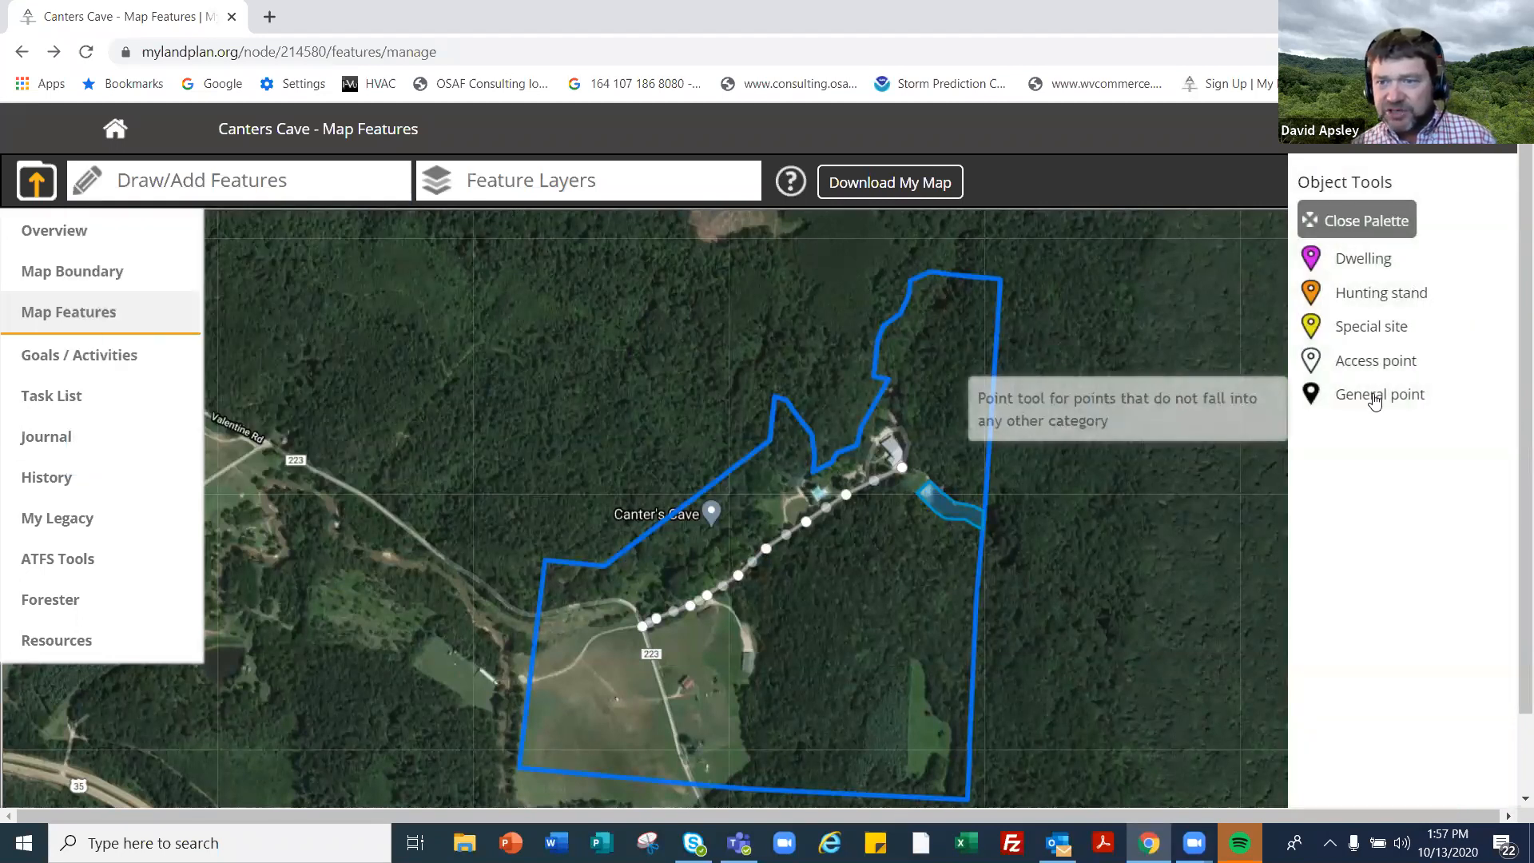
left_click(1375, 402)
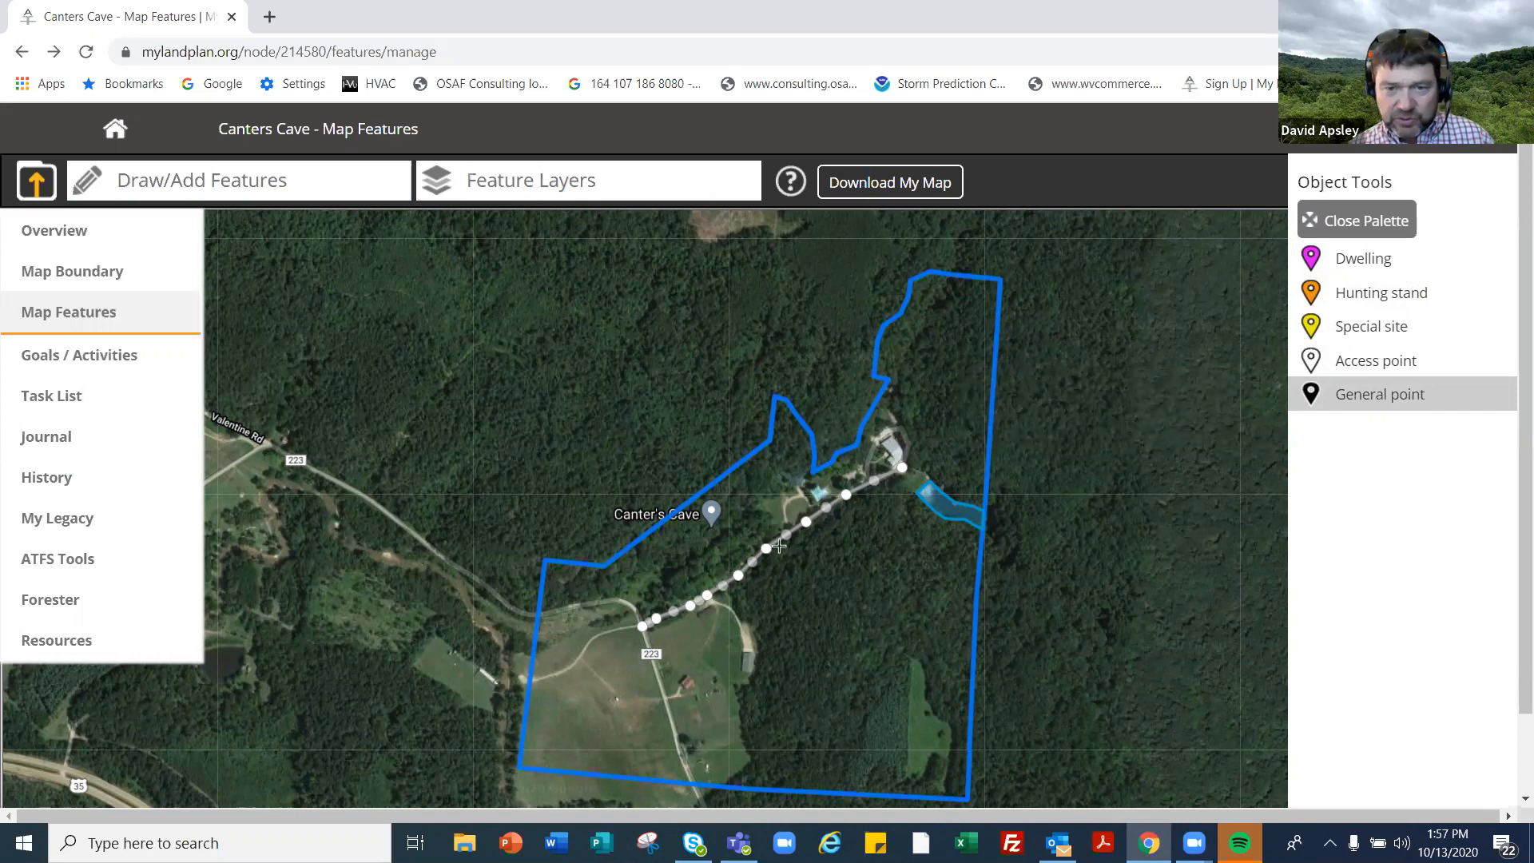
scroll(768, 545, "up", 3)
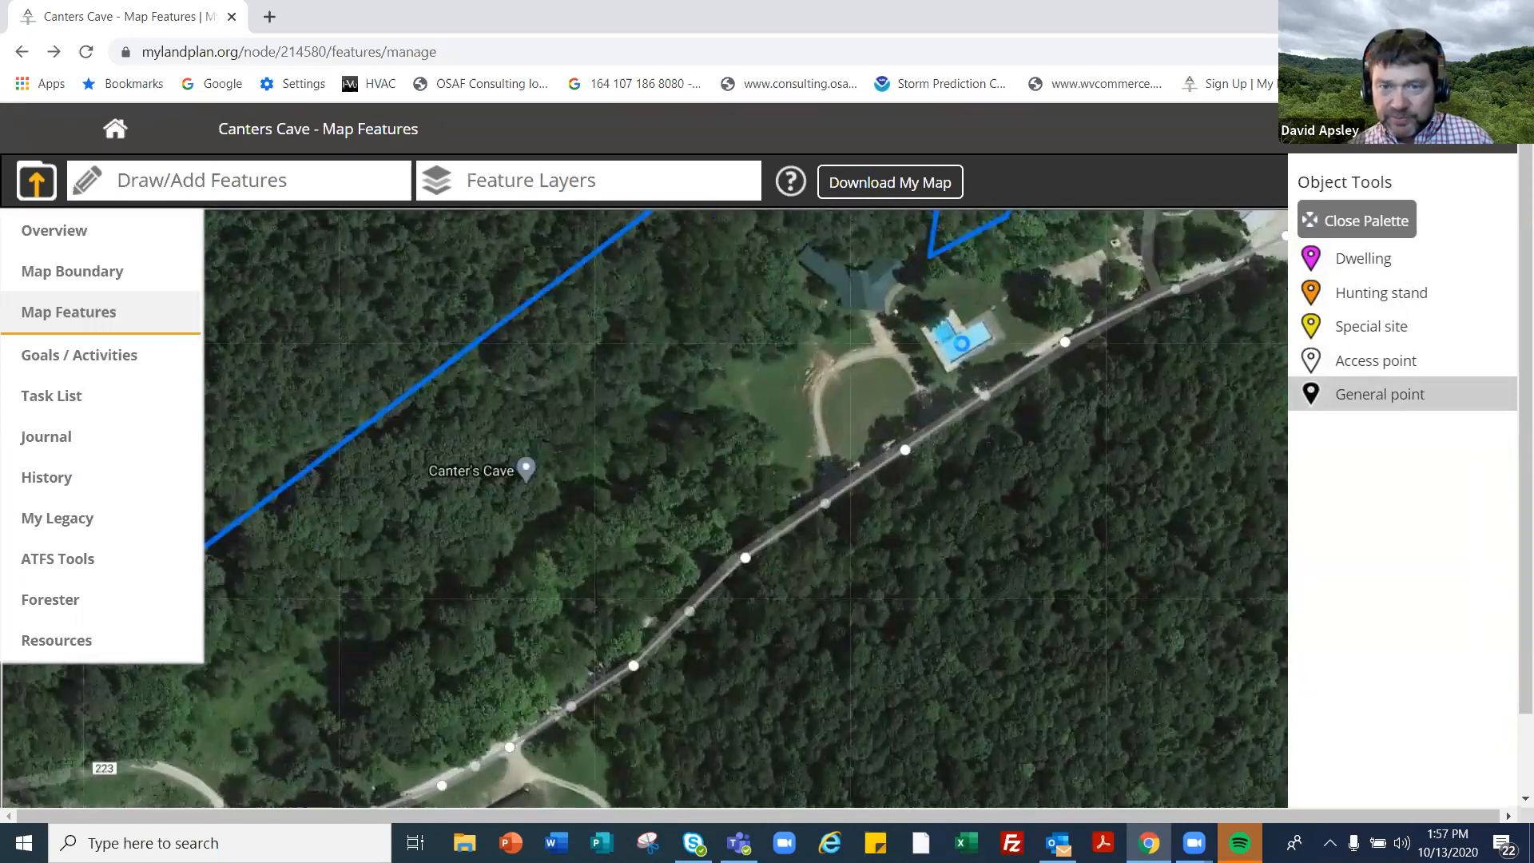
left_click(964, 352)
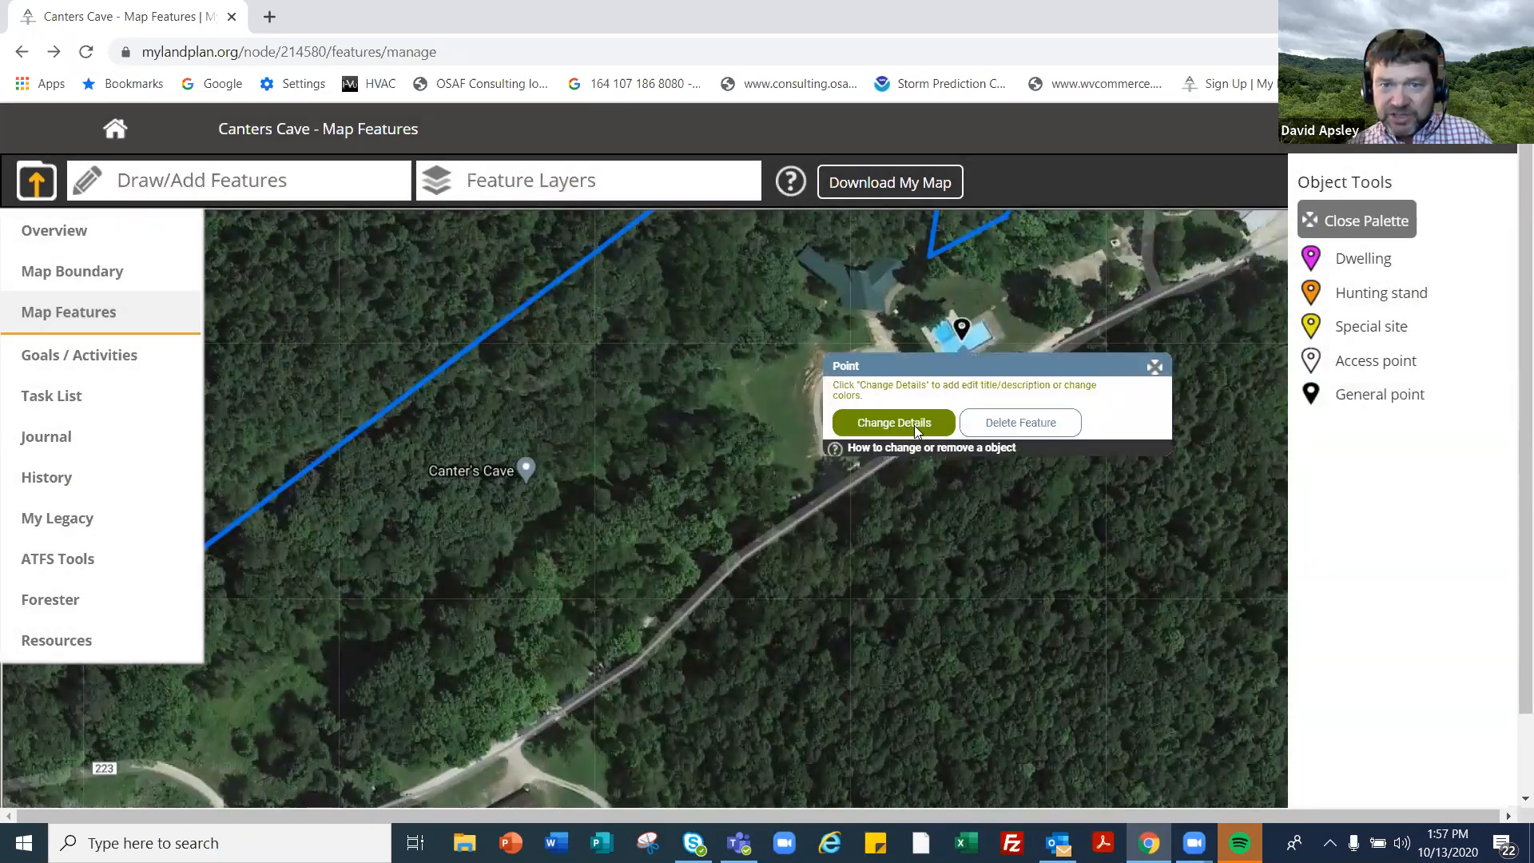
- Replace the point's default title with 'Cement pond' and save
left_click(893, 422)
left_click_drag(471, 412, 434, 418)
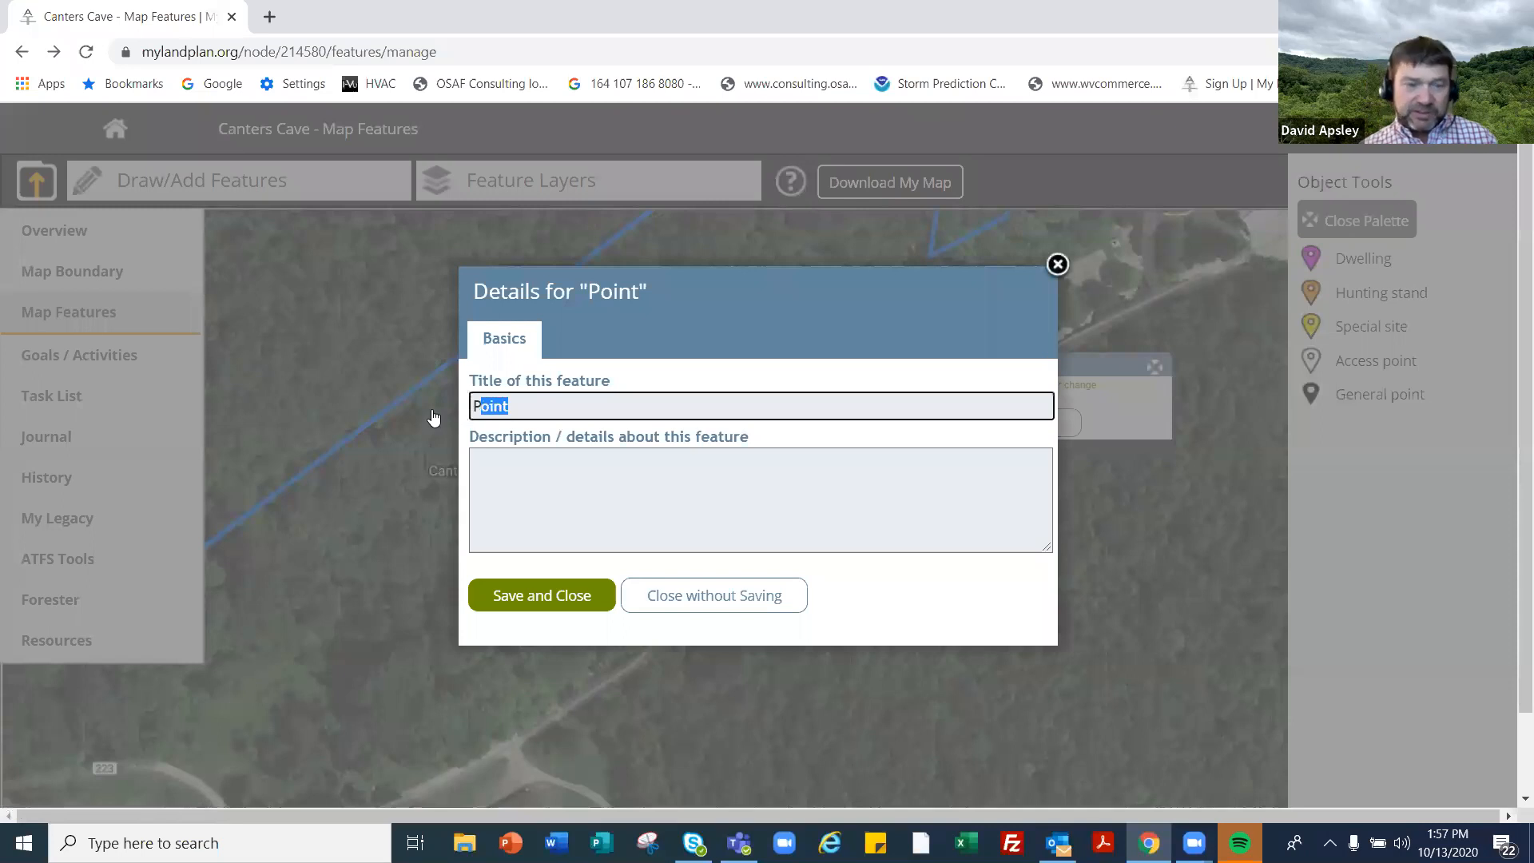
type("Cemen")
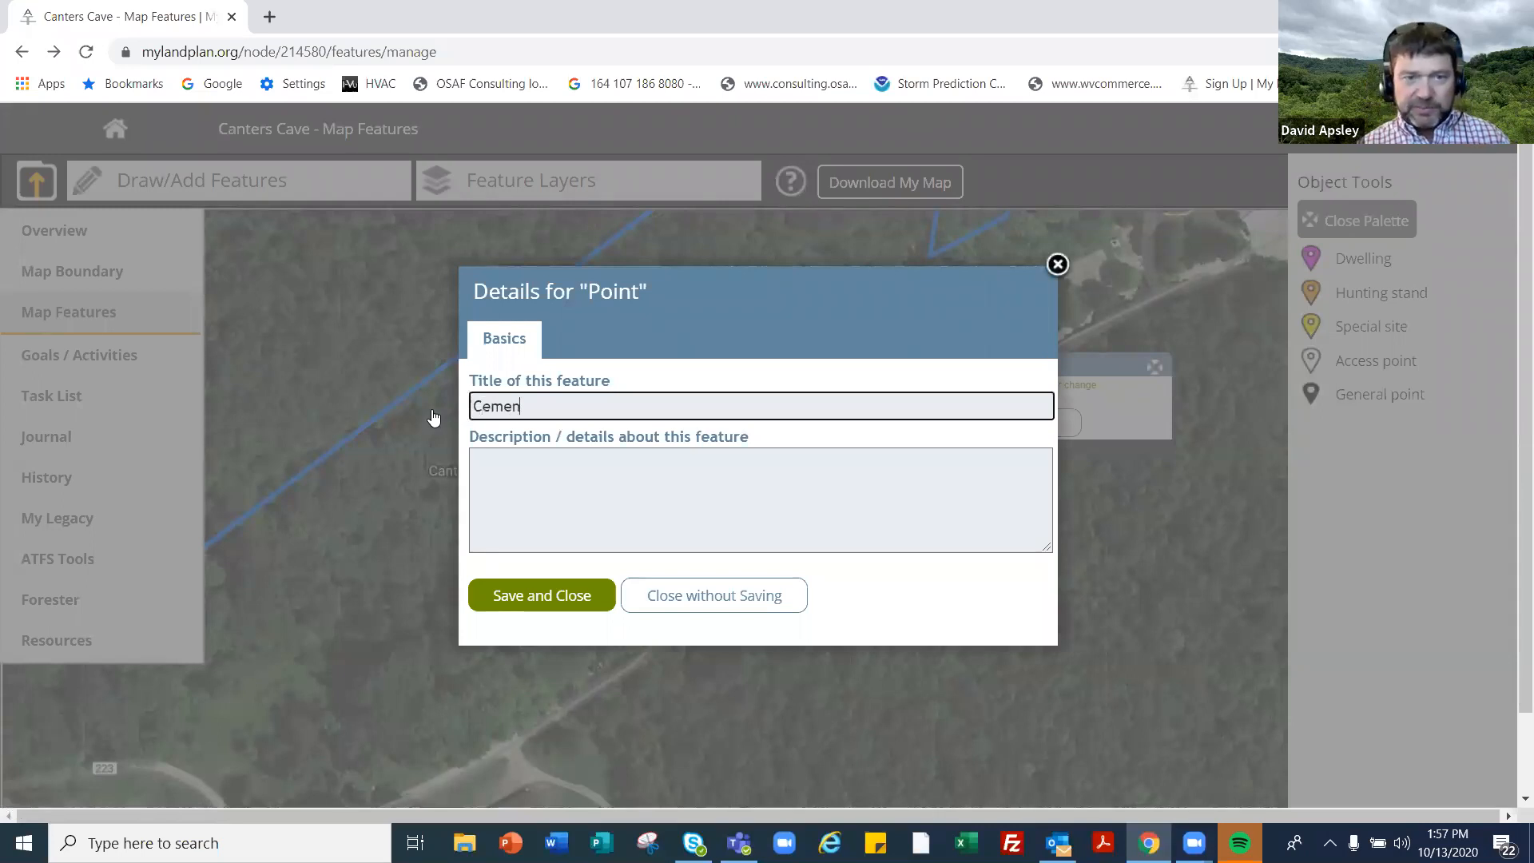
type("t pond")
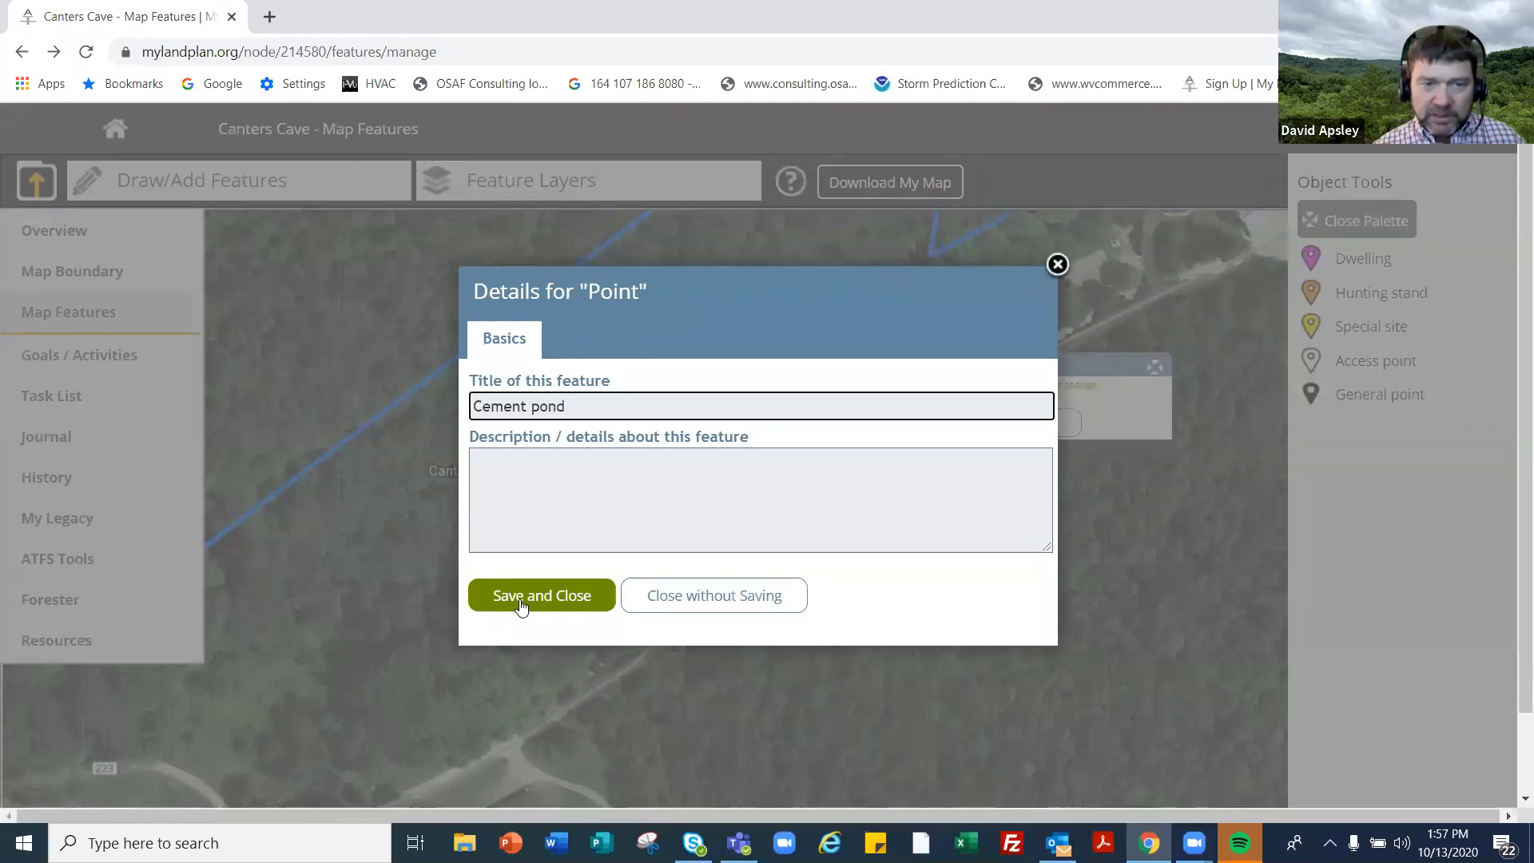
left_click(472, 598)
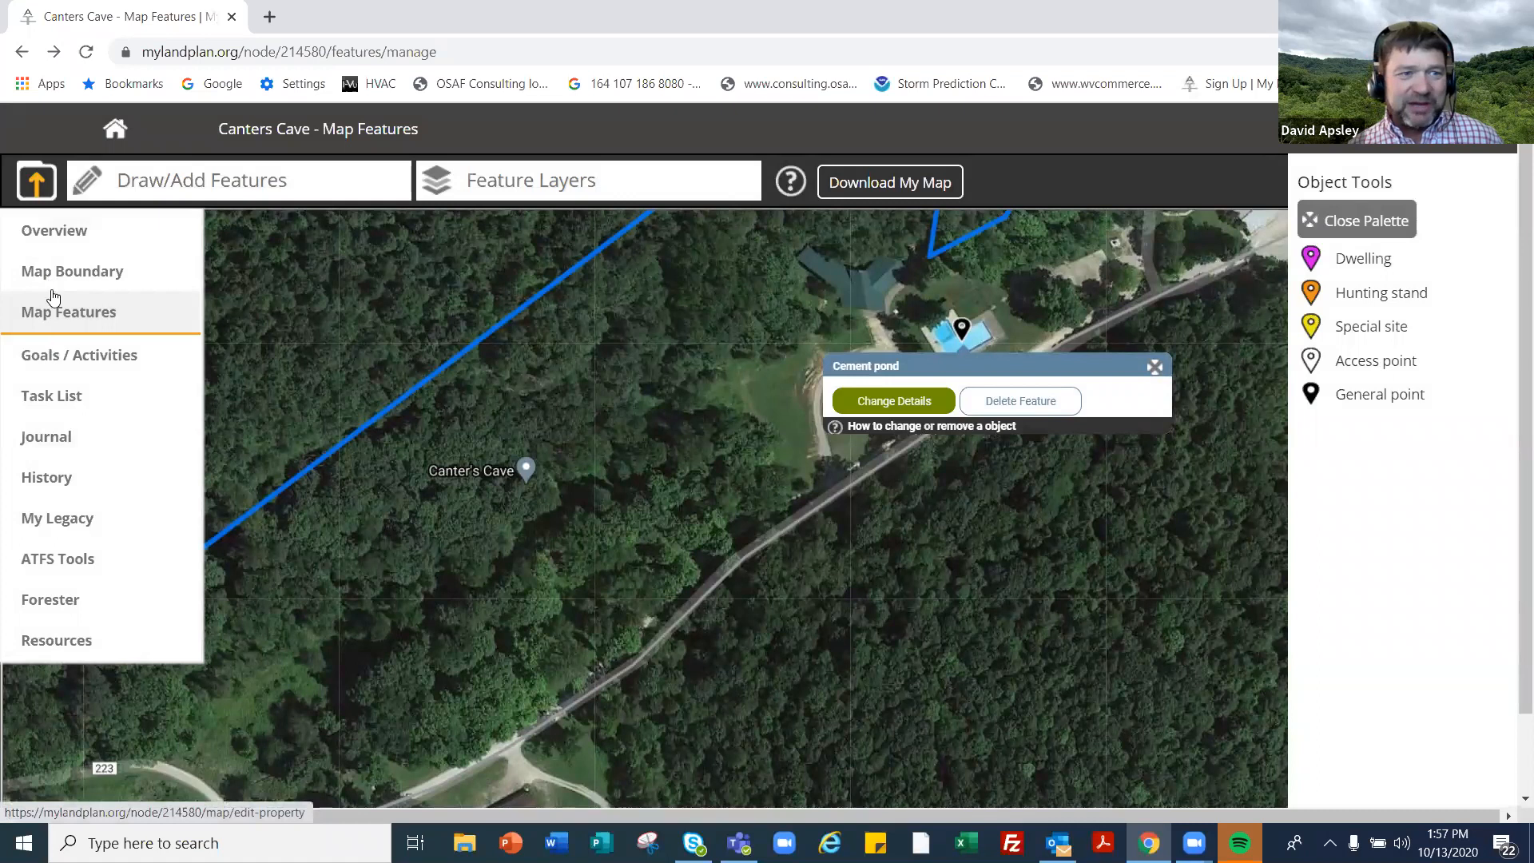
- Open the Canters Cave overview and expand the Map Features list
left_click(166, 233)
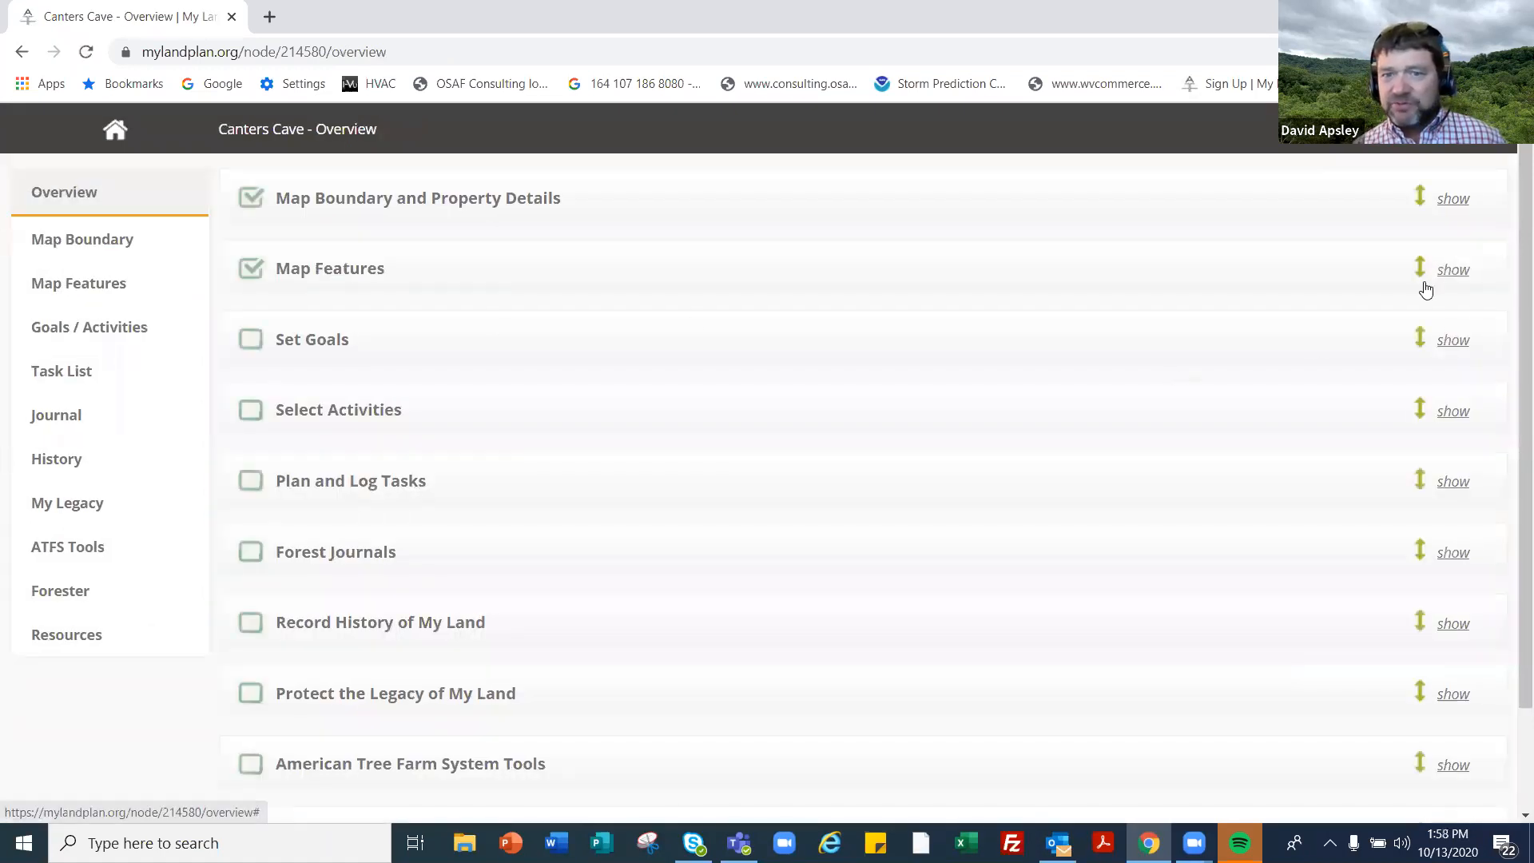
left_click(1427, 284)
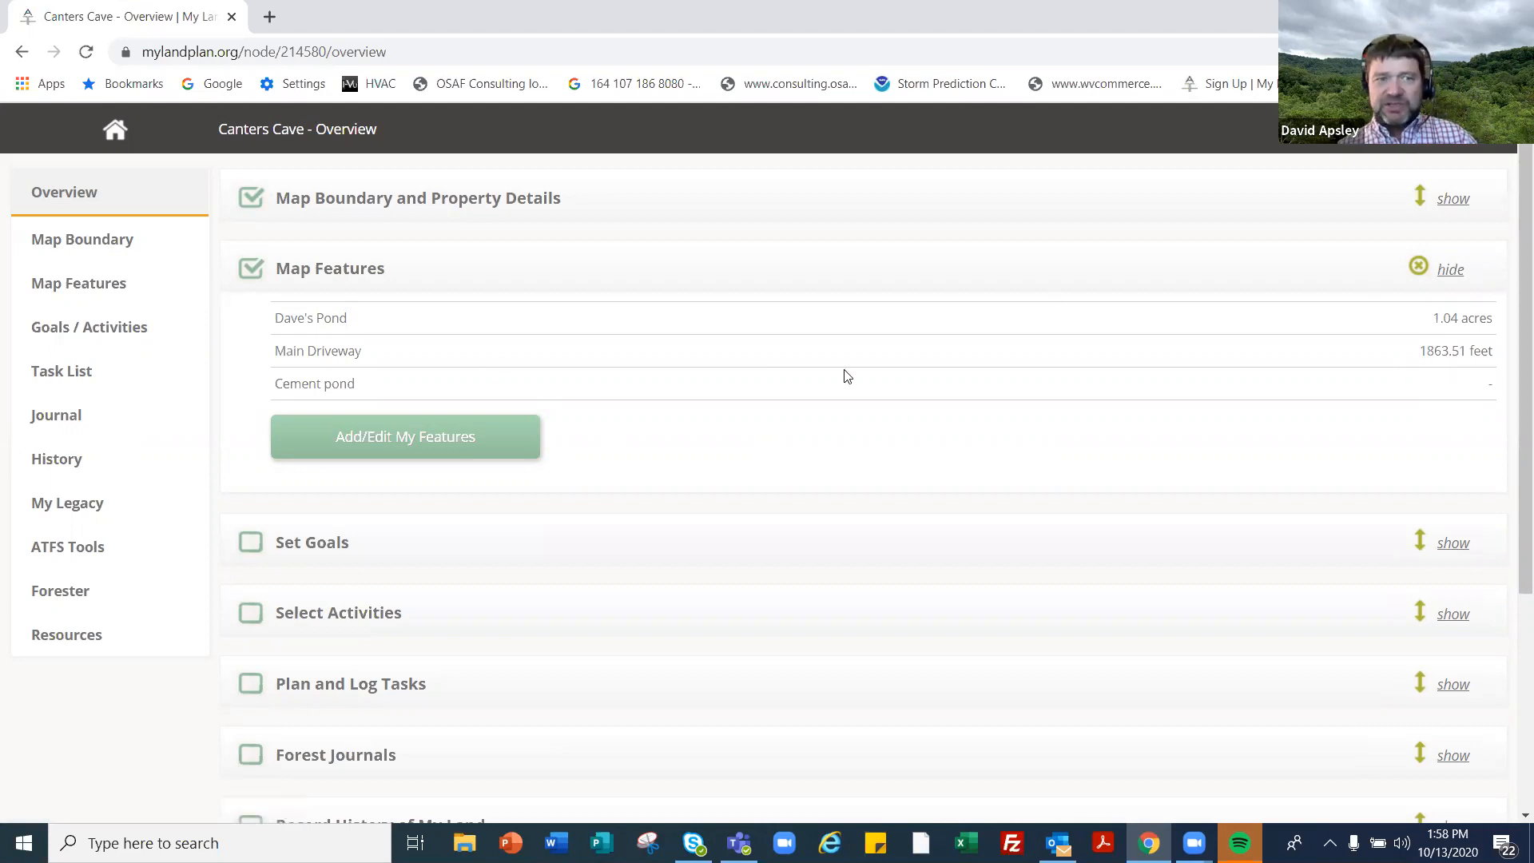
- Toggle the Dave's Pond, Main Driveway and Cement pond layers, ending with all three shown
left_click(51, 287)
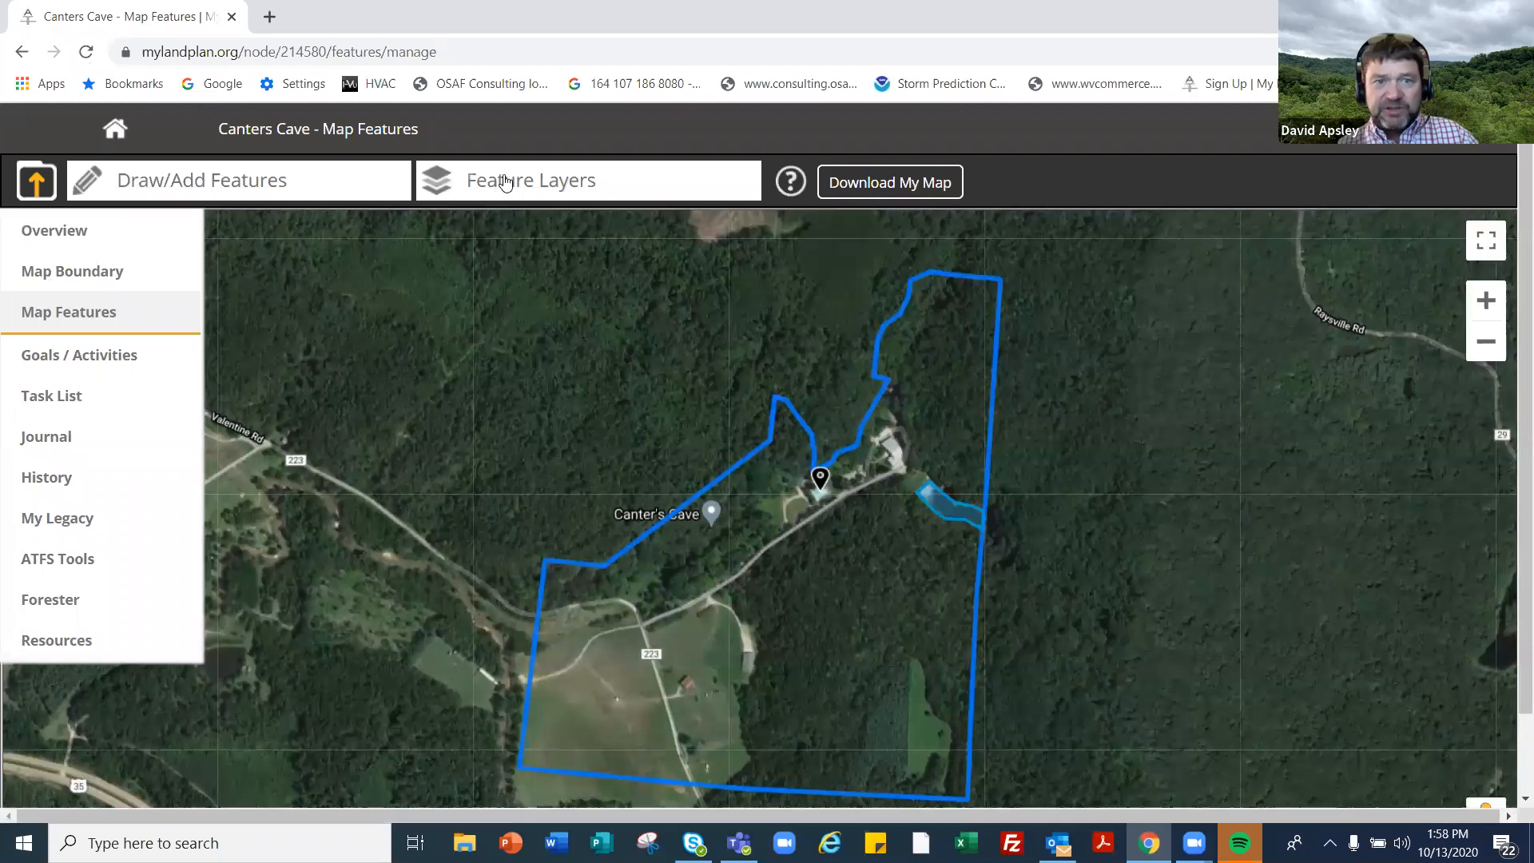
left_click(497, 182)
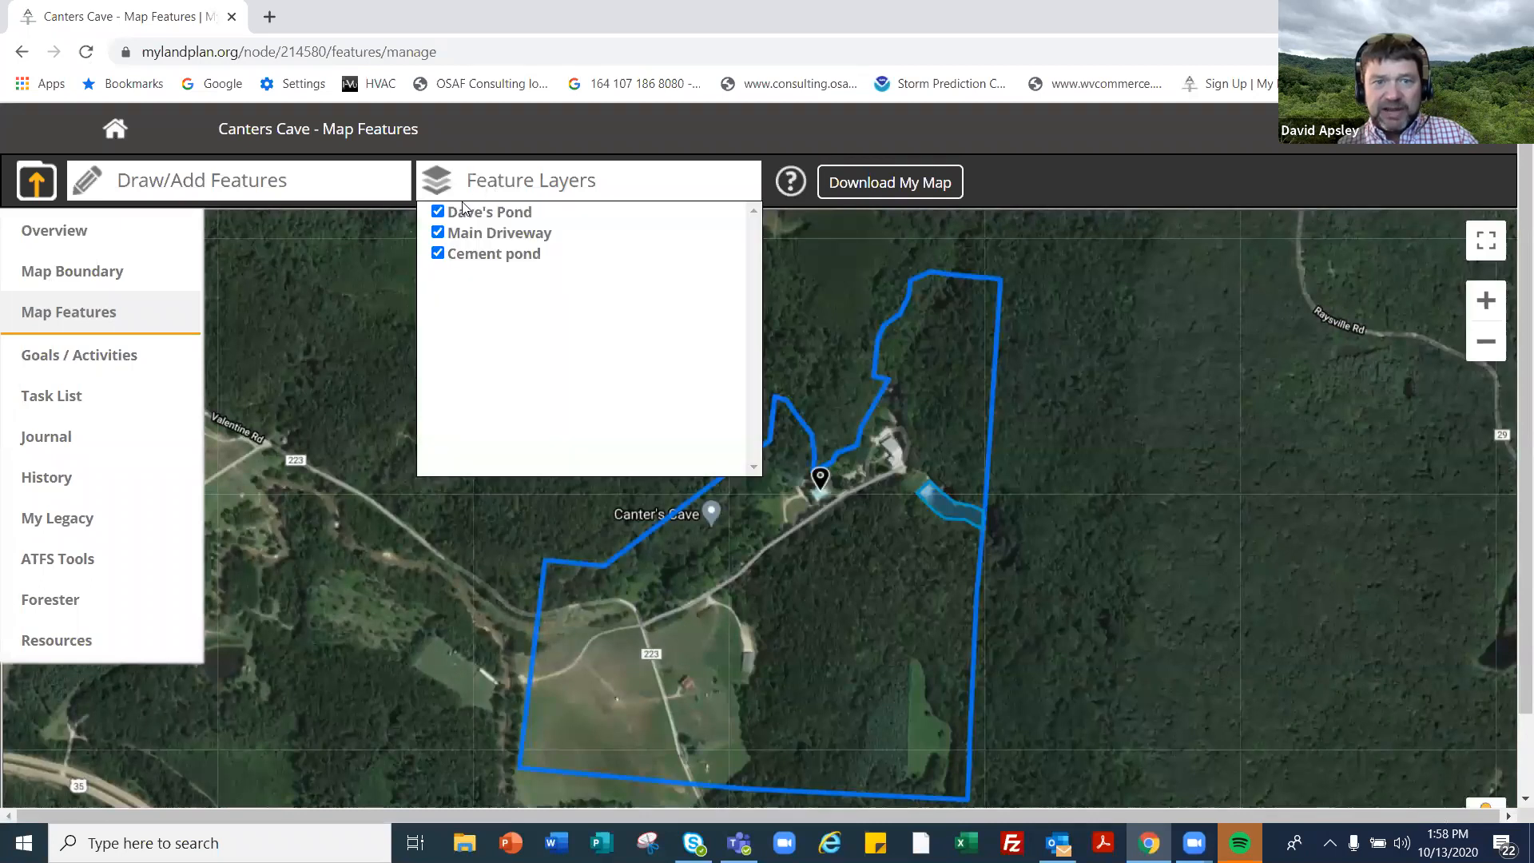
left_click(438, 233)
left_click(439, 213)
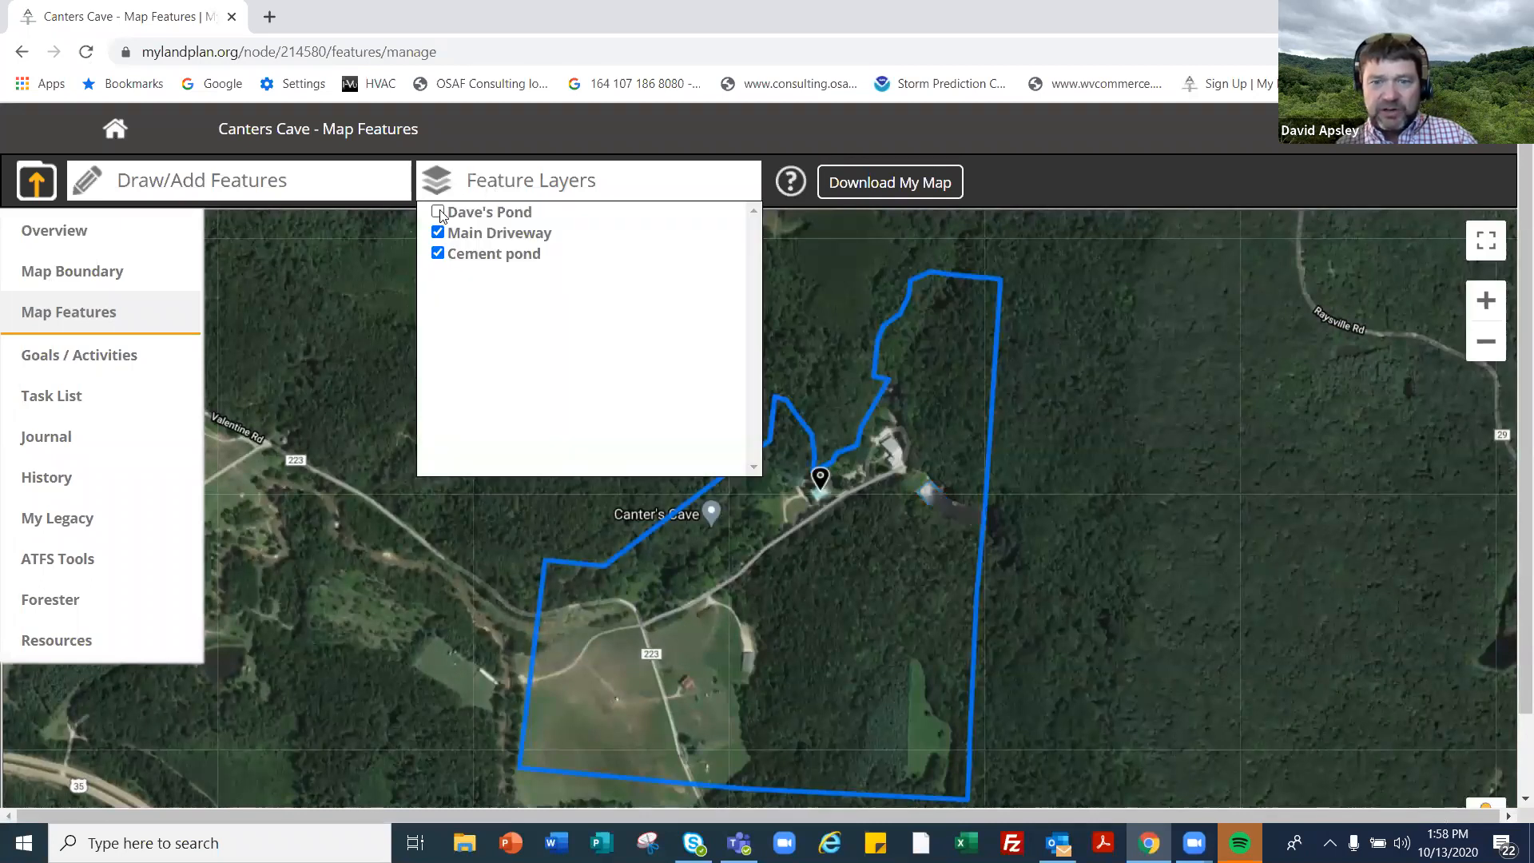
left_click(439, 213)
left_click(440, 214)
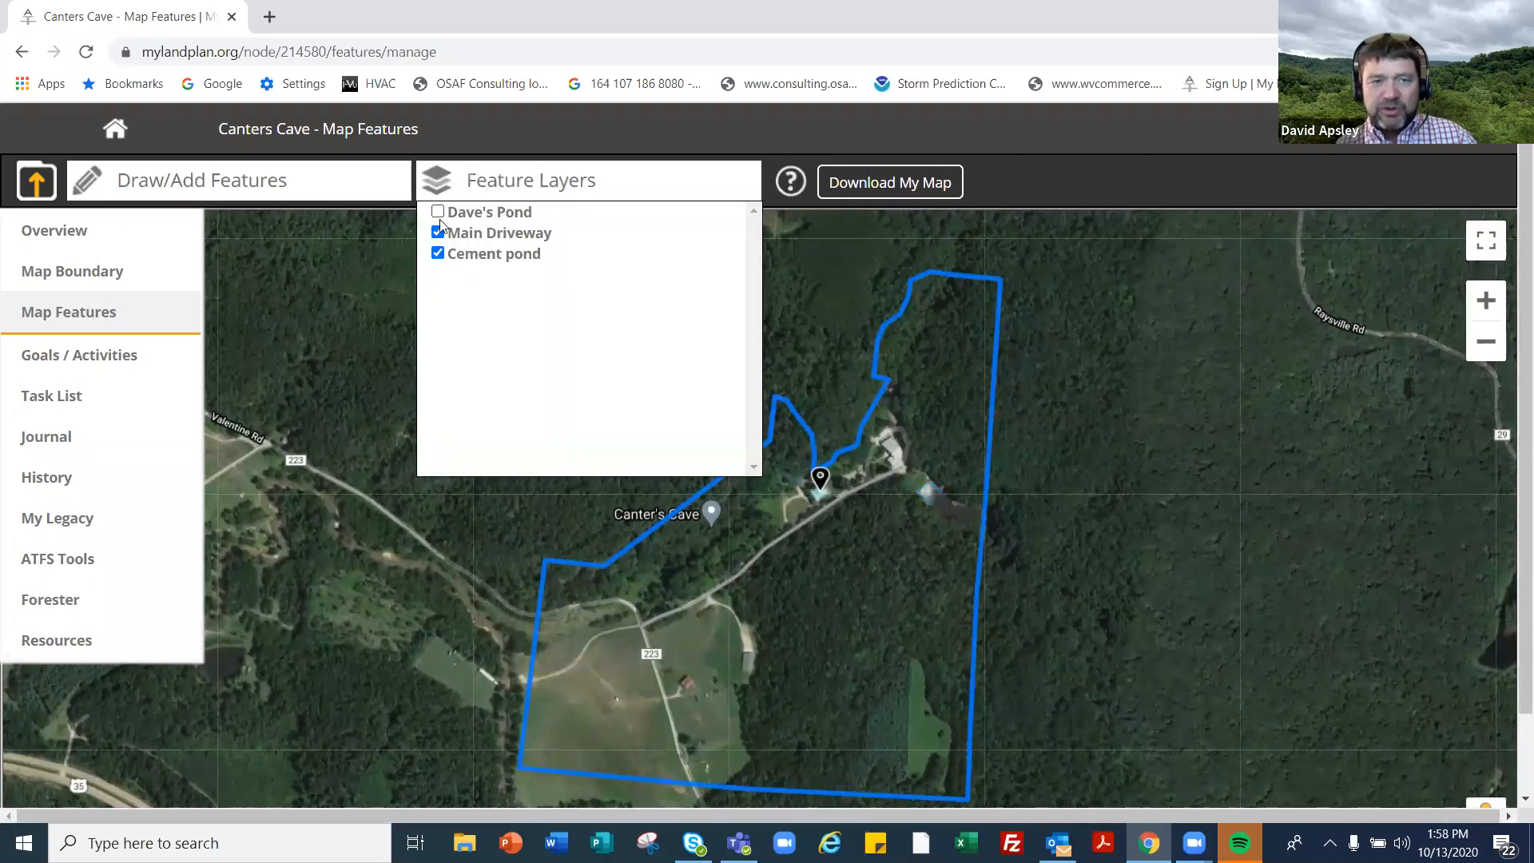
left_click(438, 253)
left_click(438, 211)
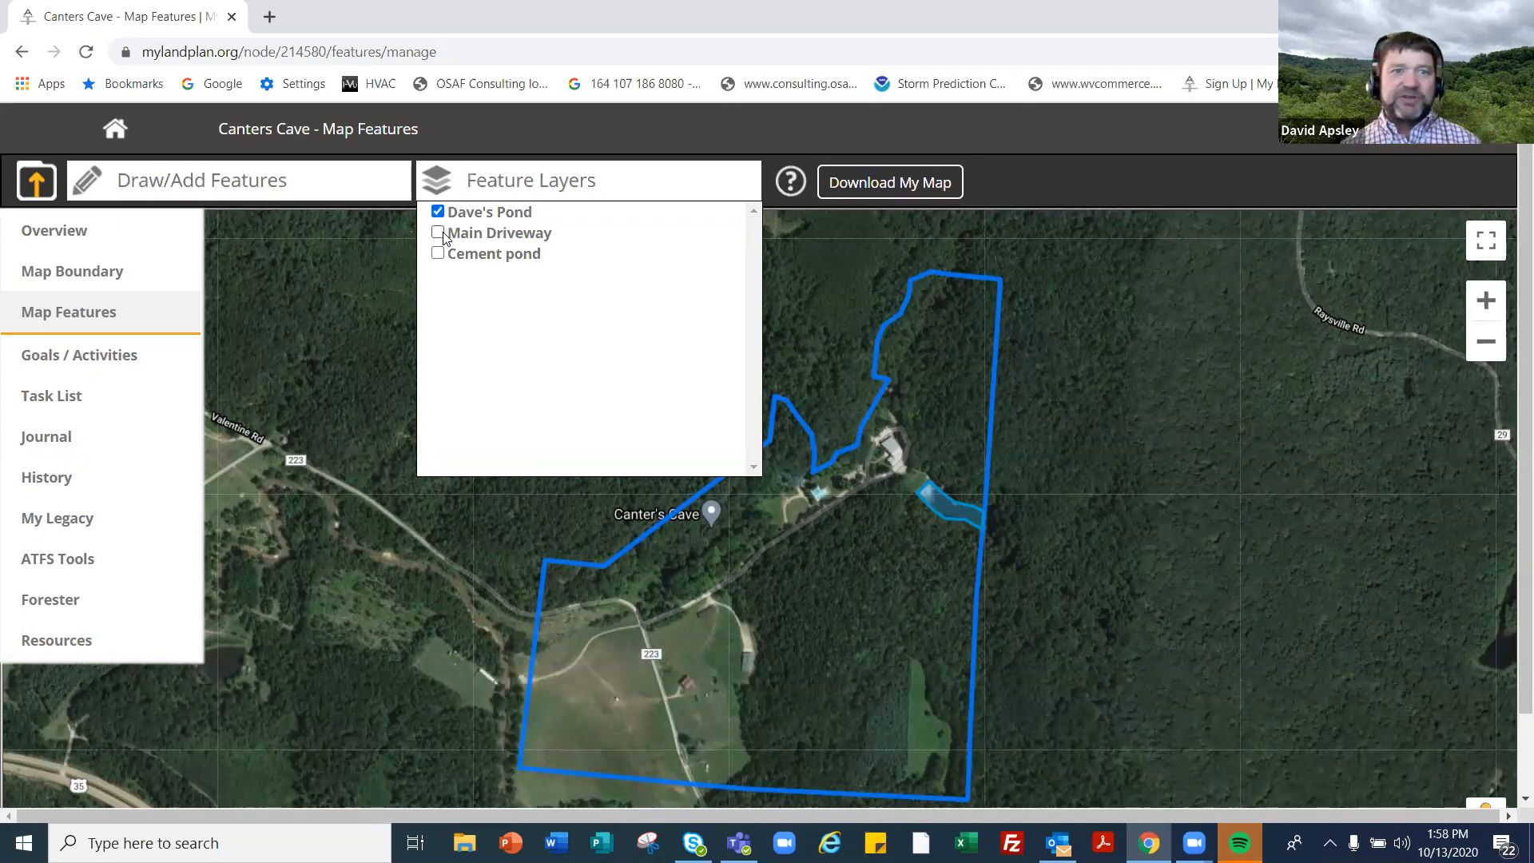
left_click(438, 232)
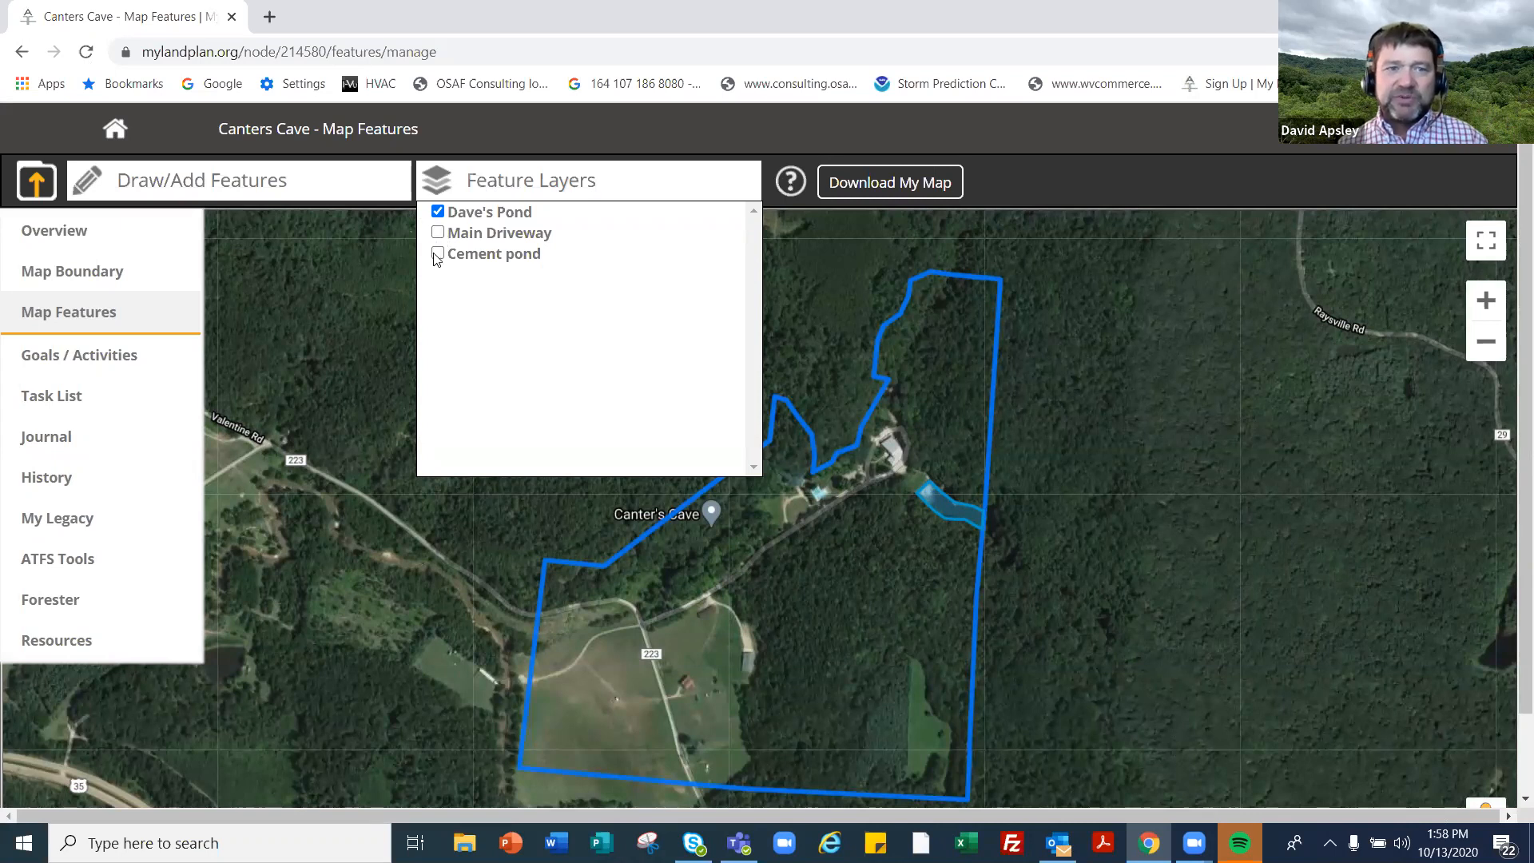
left_click(438, 254)
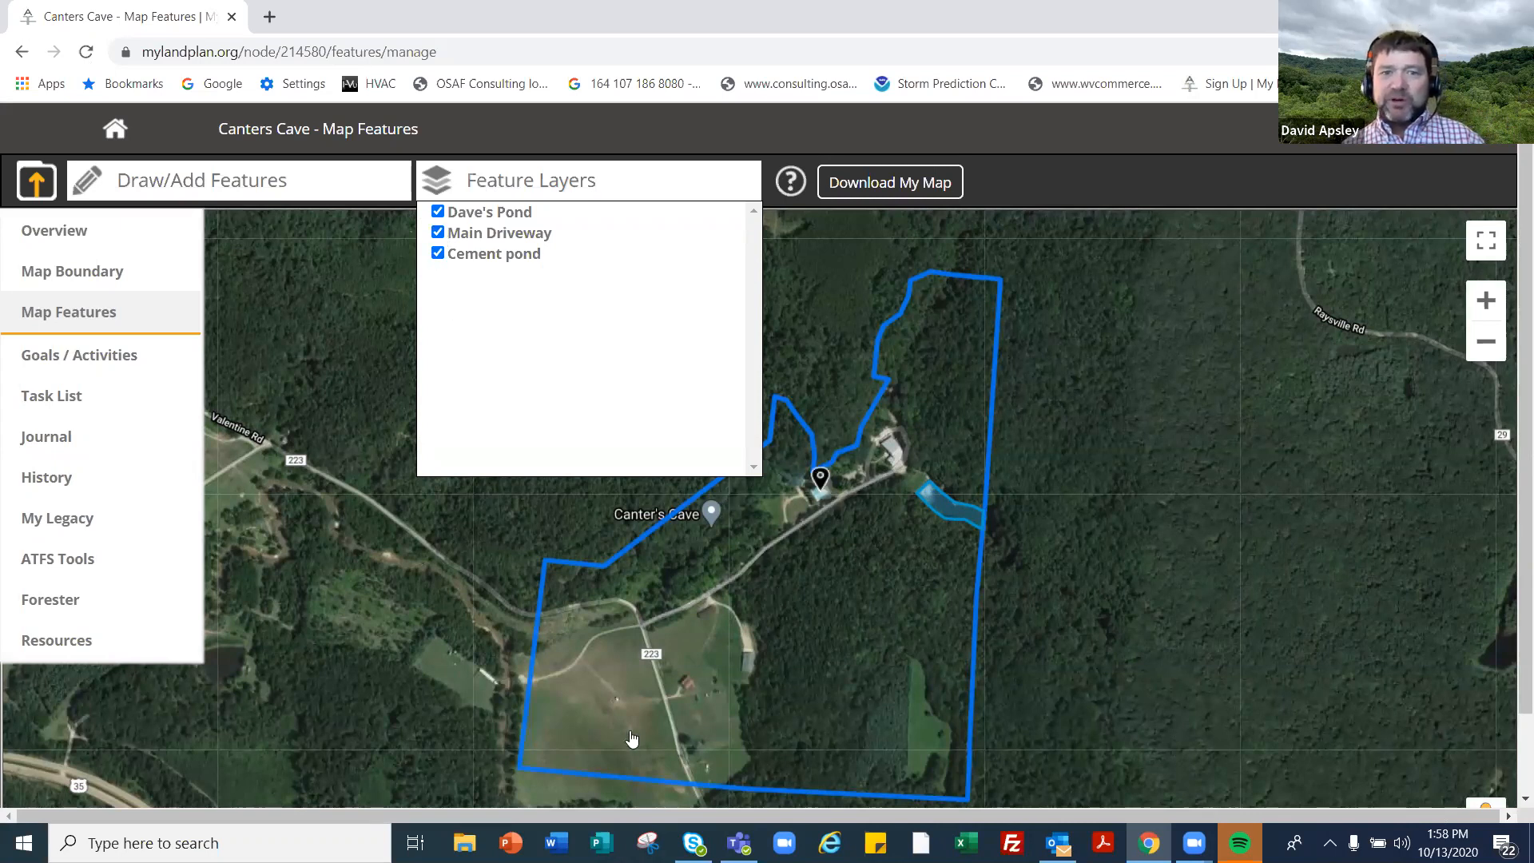
left_click(585, 538)
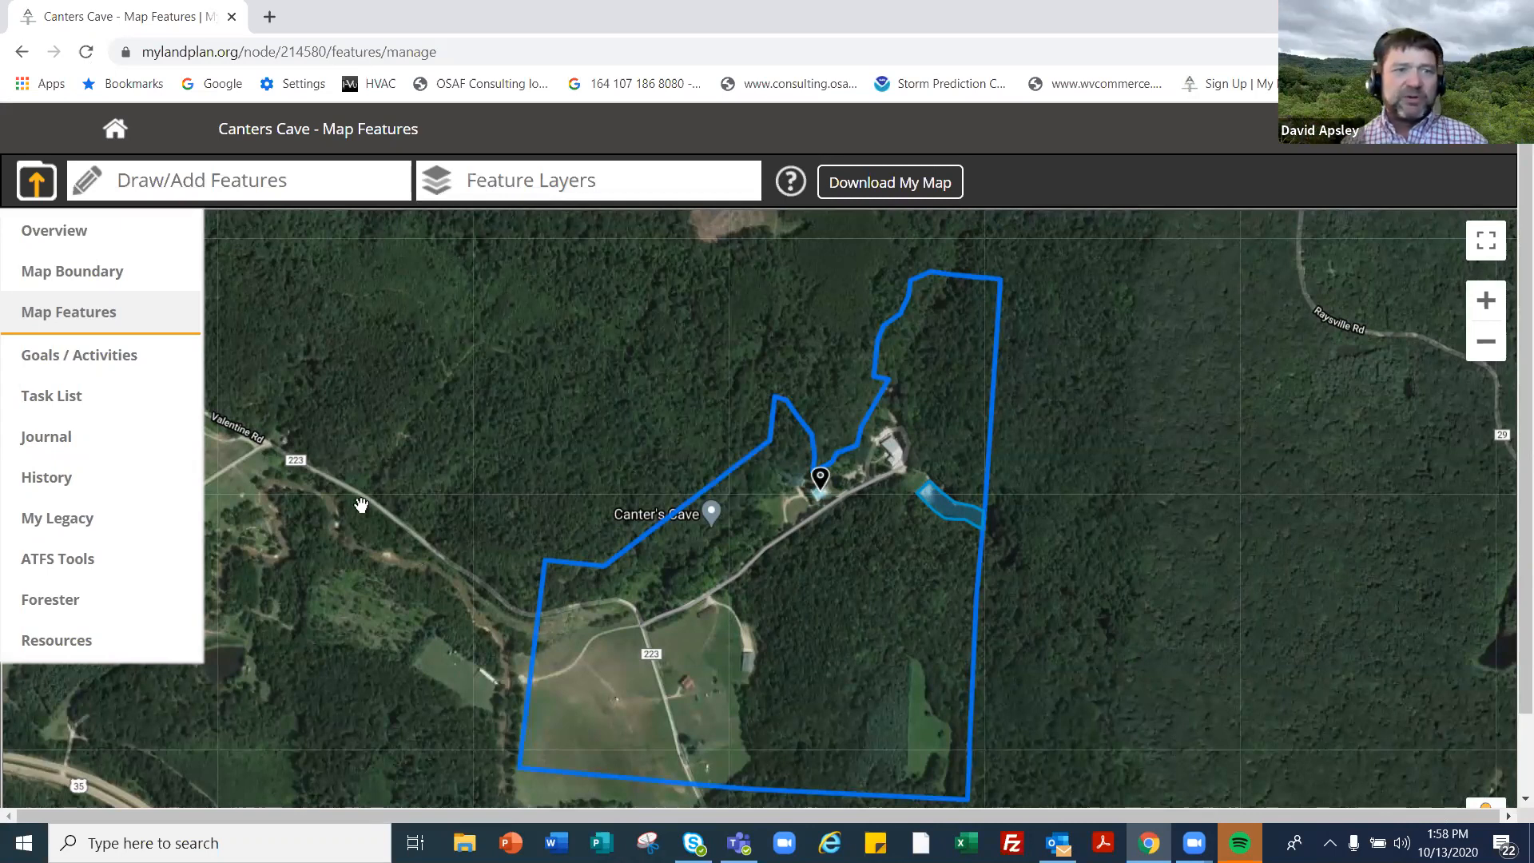
- On the overview, expand Set Goals and choose Add Goals
left_click(68, 240)
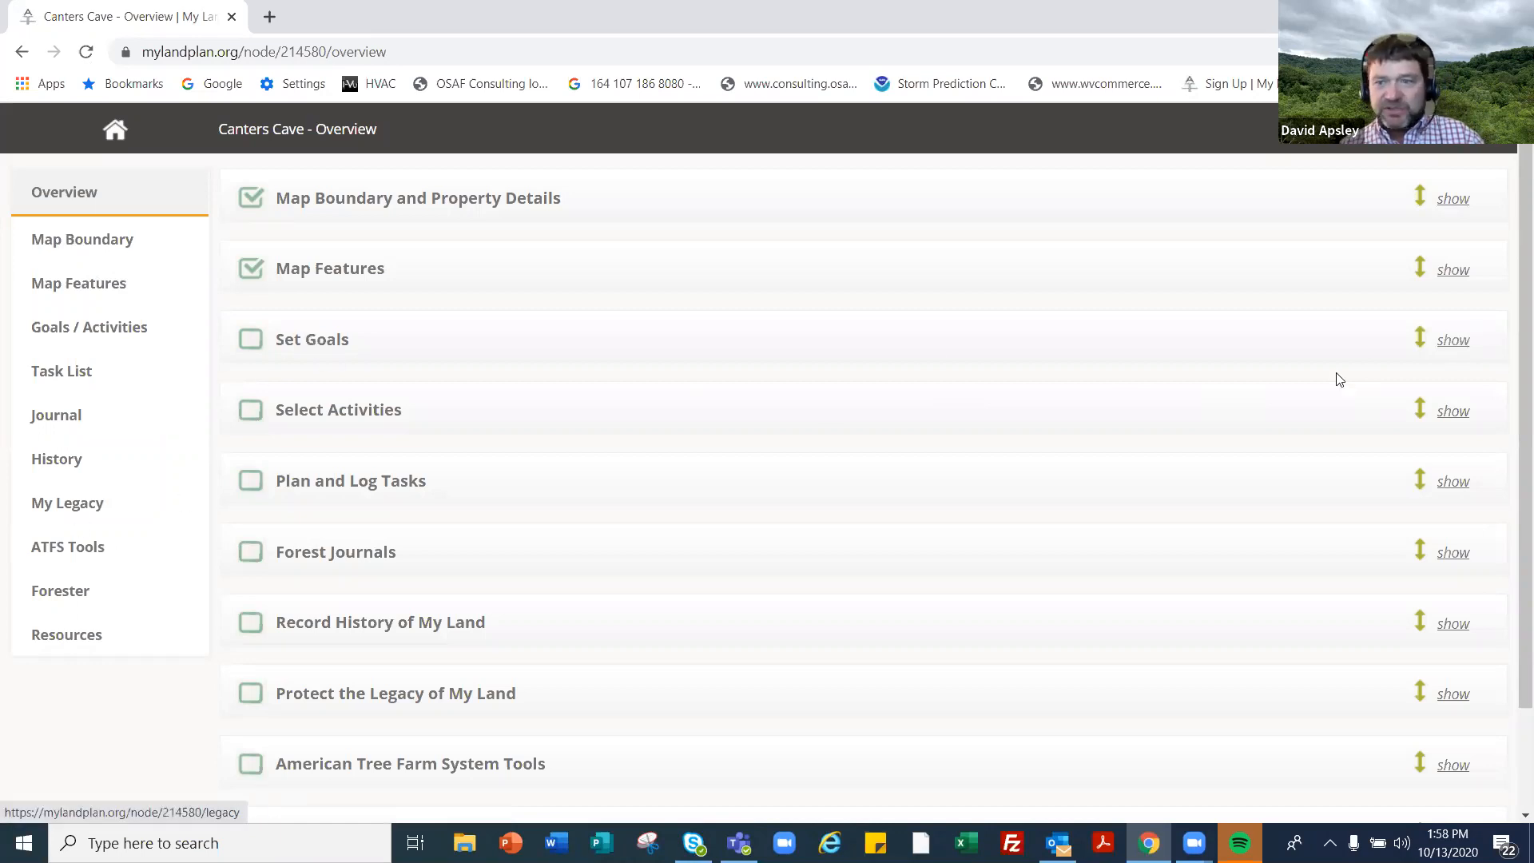
left_click(1454, 340)
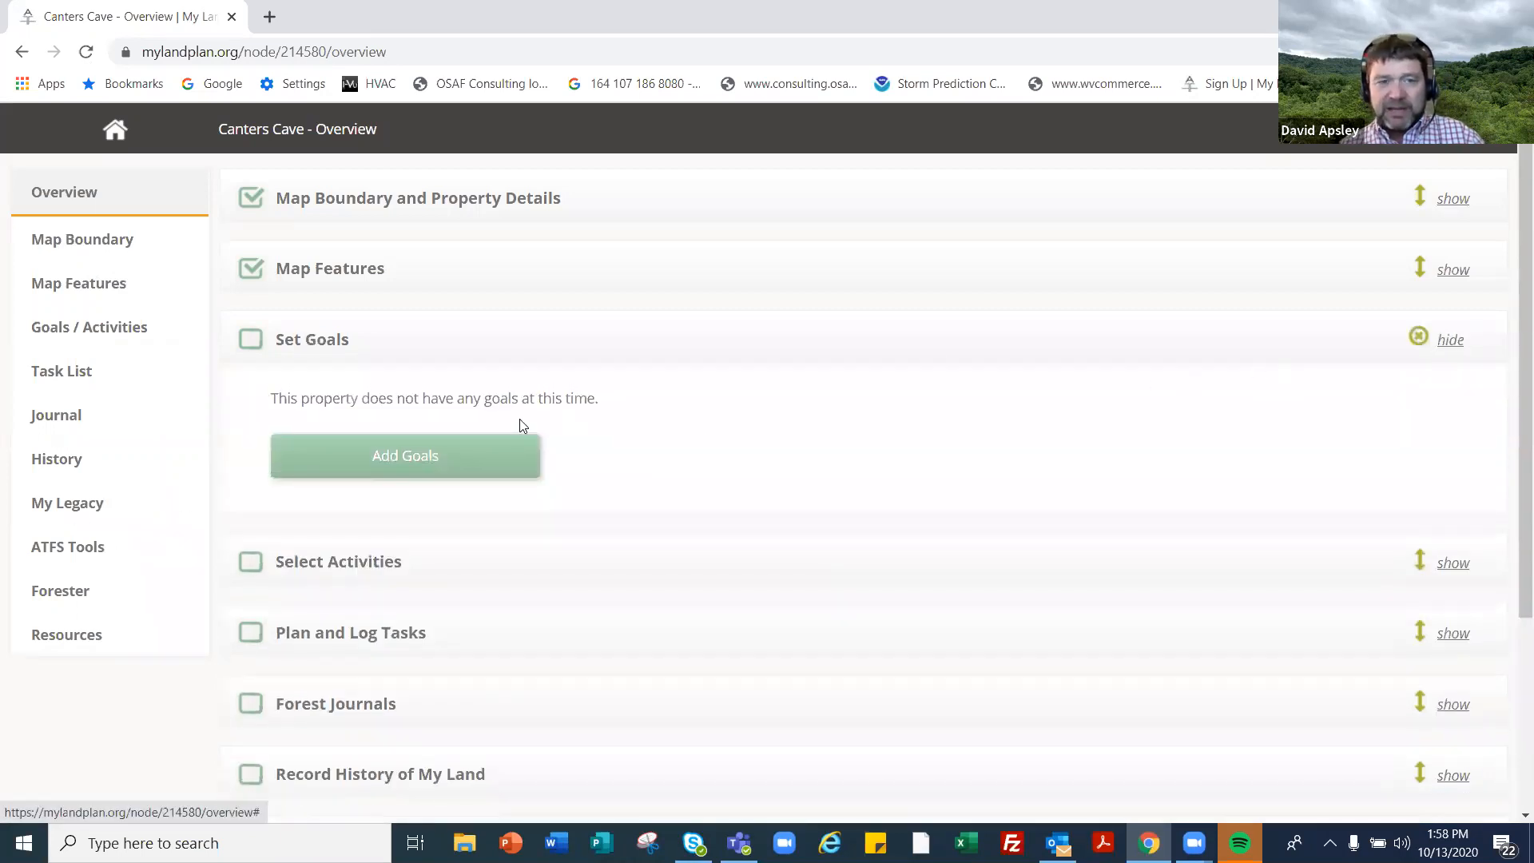
left_click(478, 461)
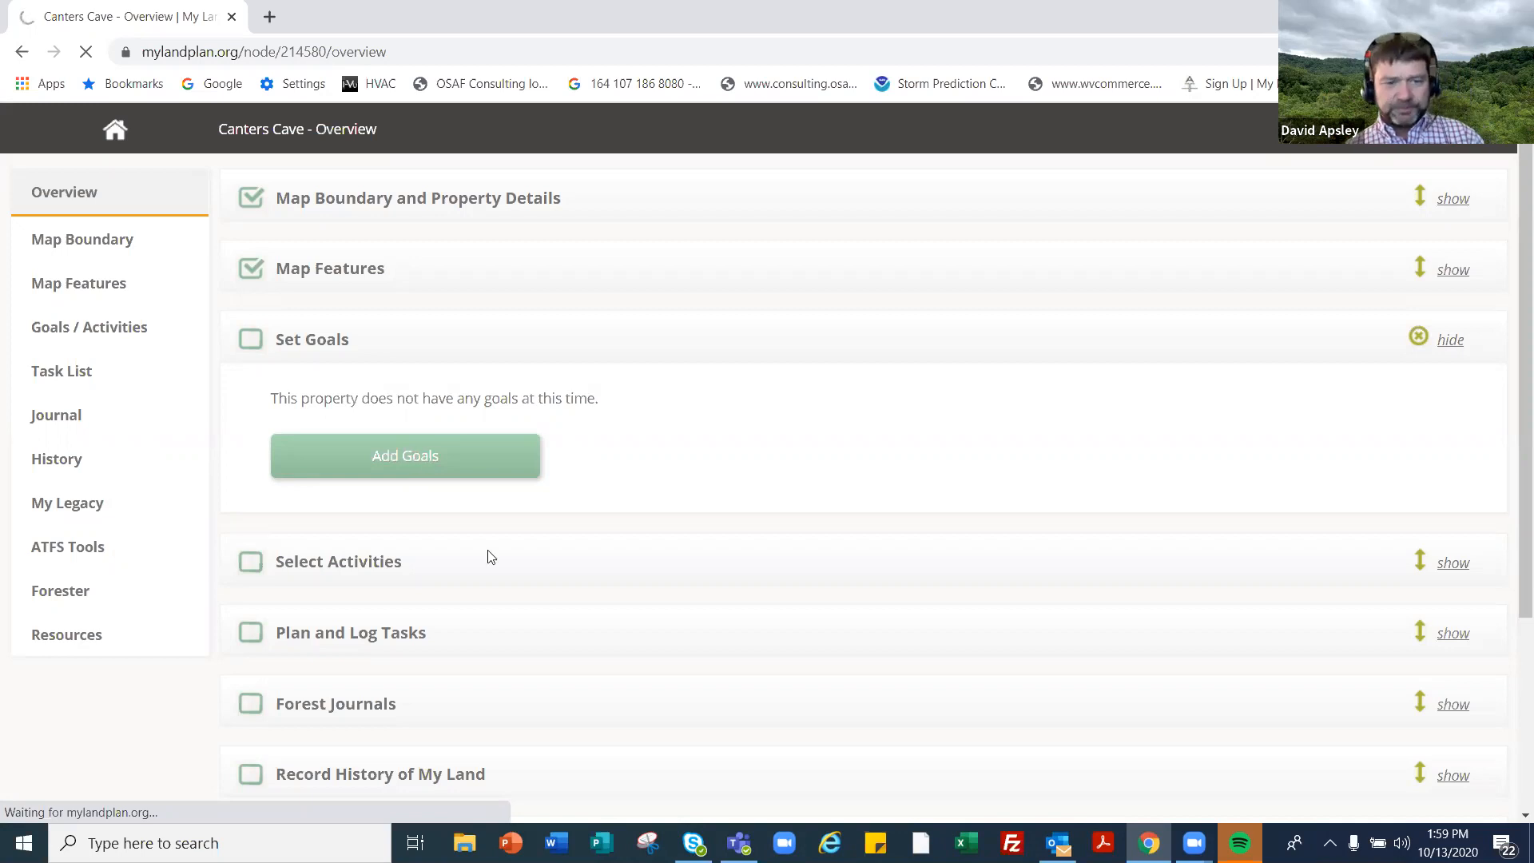
- Expand Select Activities and scroll down while the Goals and Activities page loads
left_click(1441, 567)
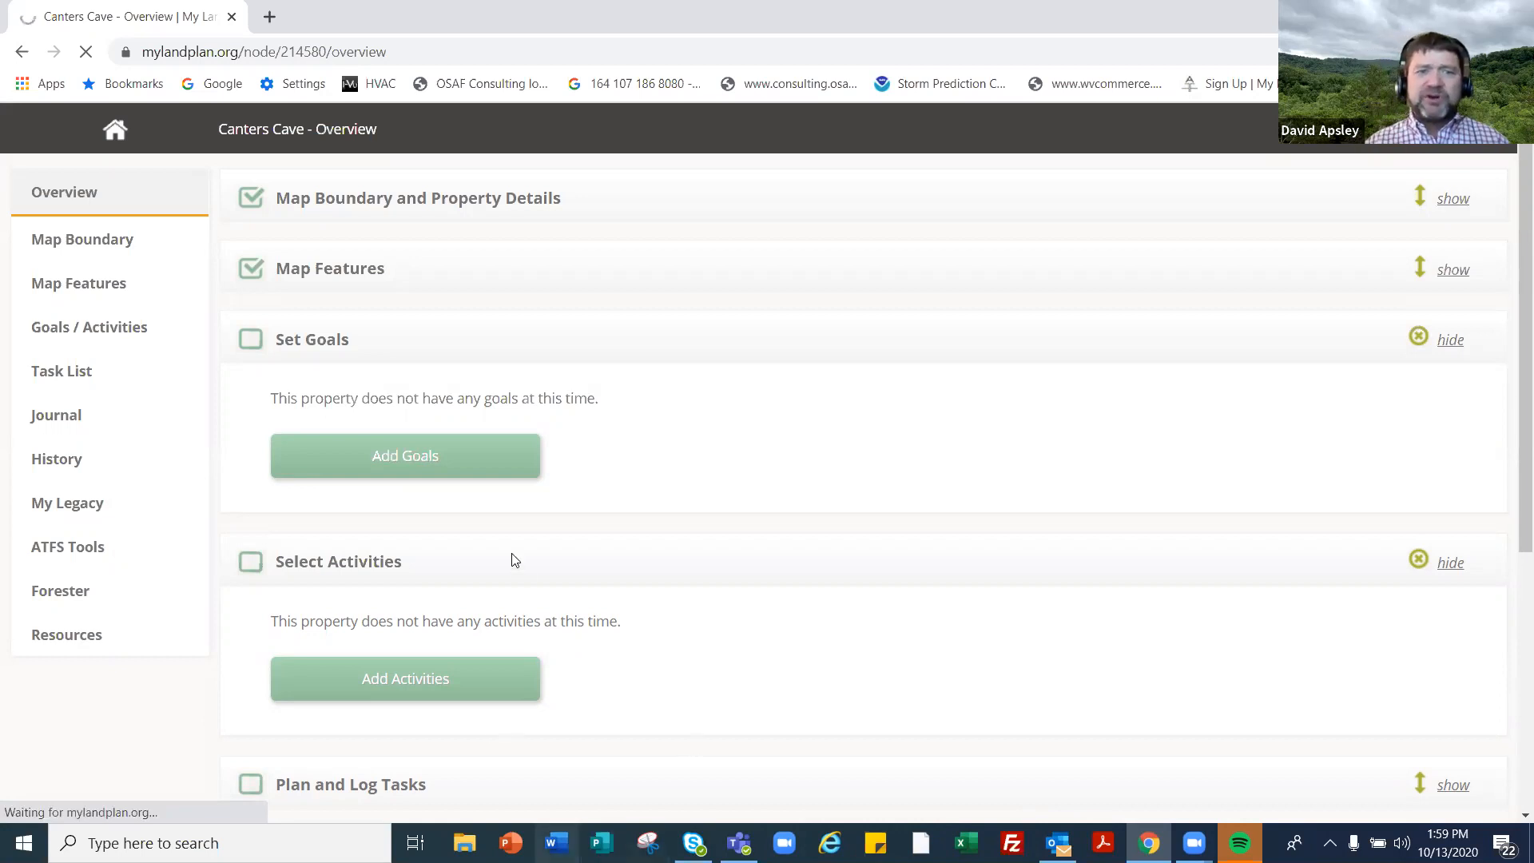
scroll(523, 557, "down", 4)
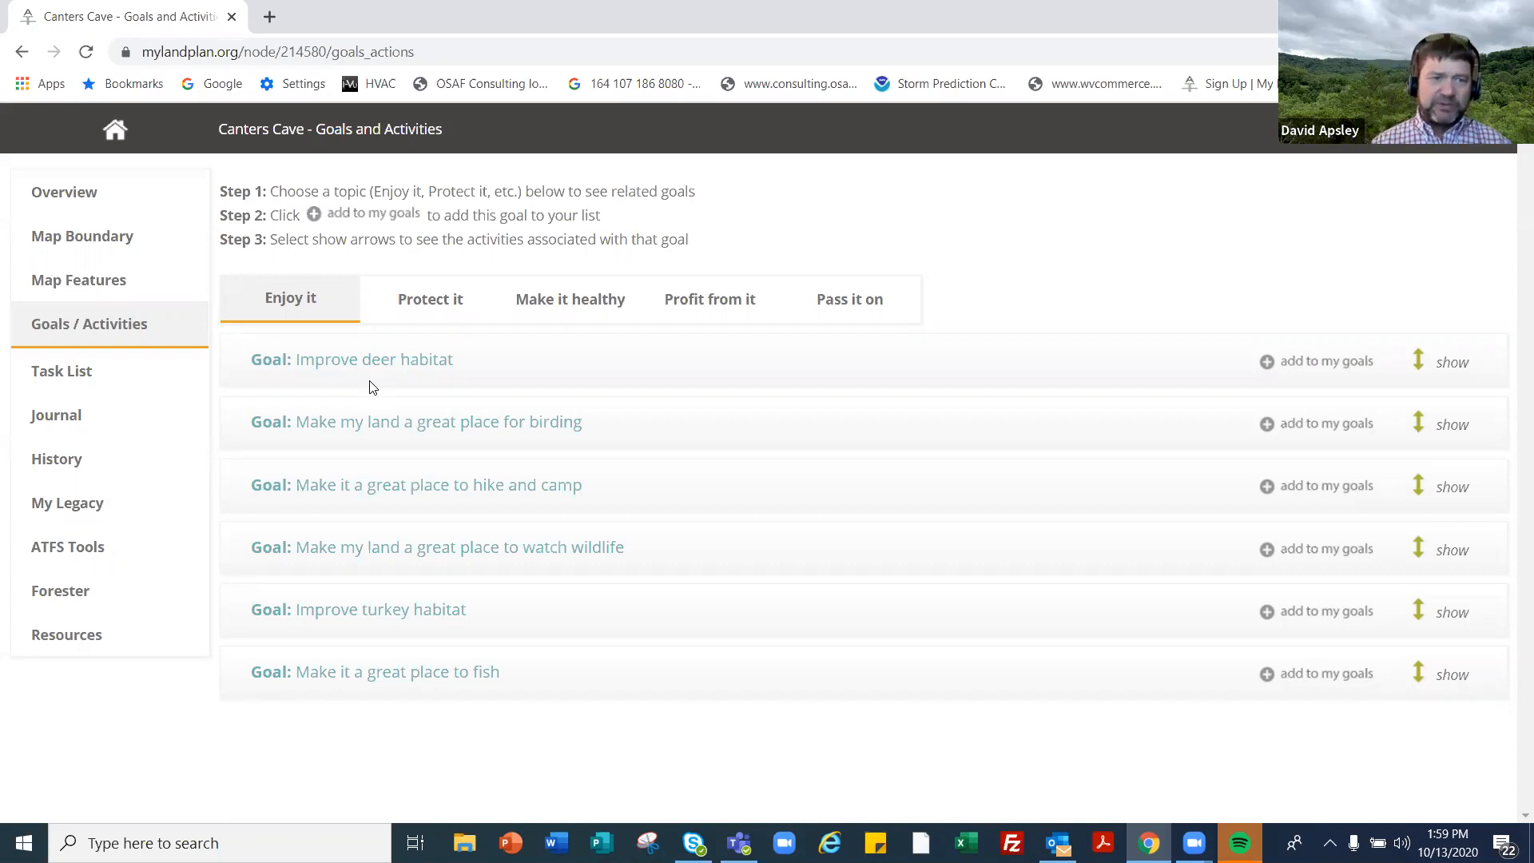
- Switch to Map Features, then back to the Canters Cave overview
left_click(80, 286)
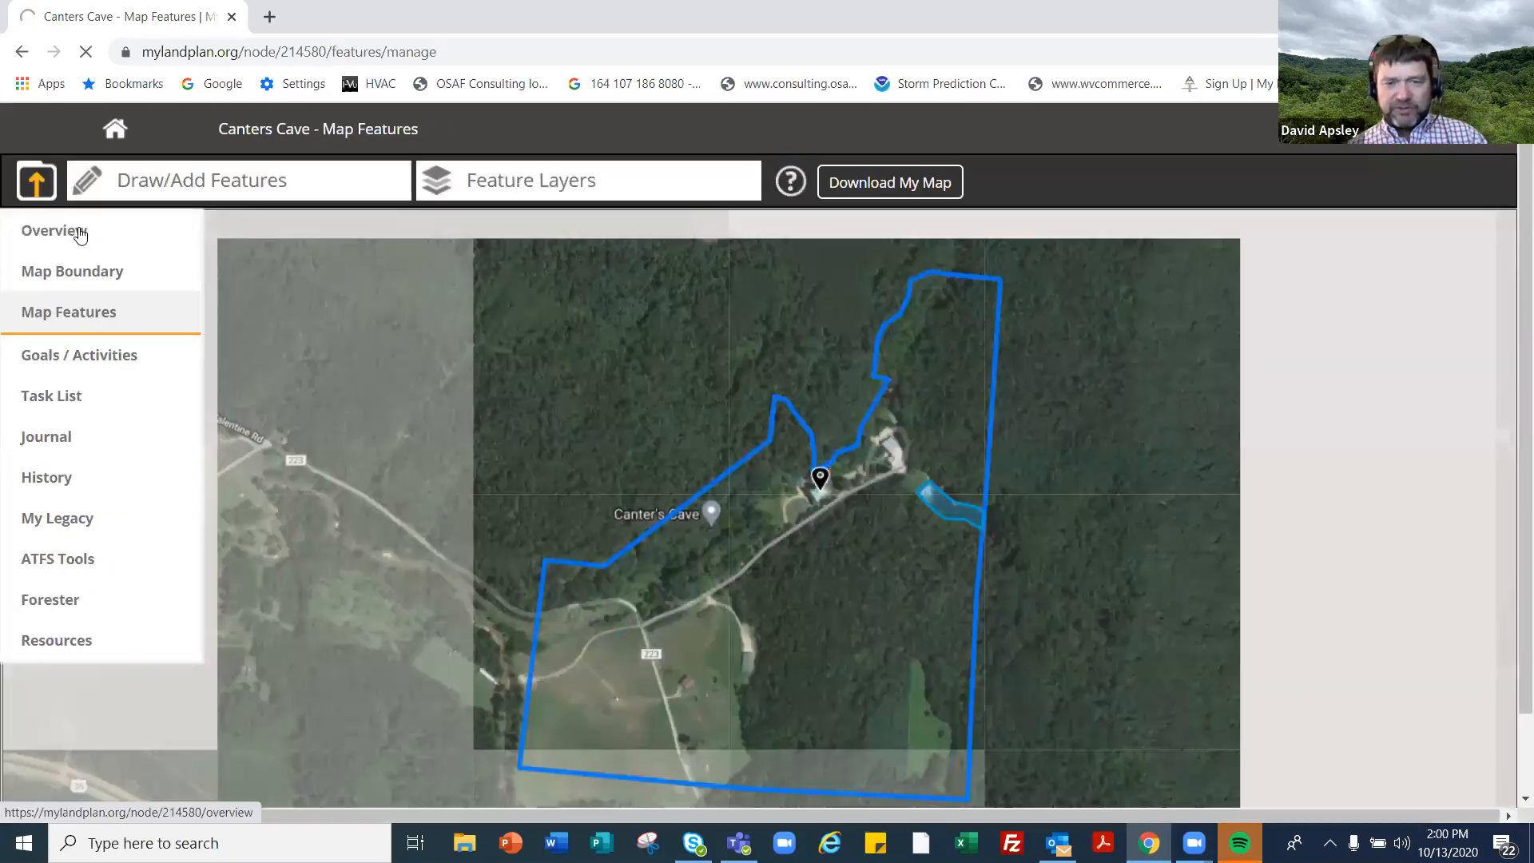
left_click(80, 231)
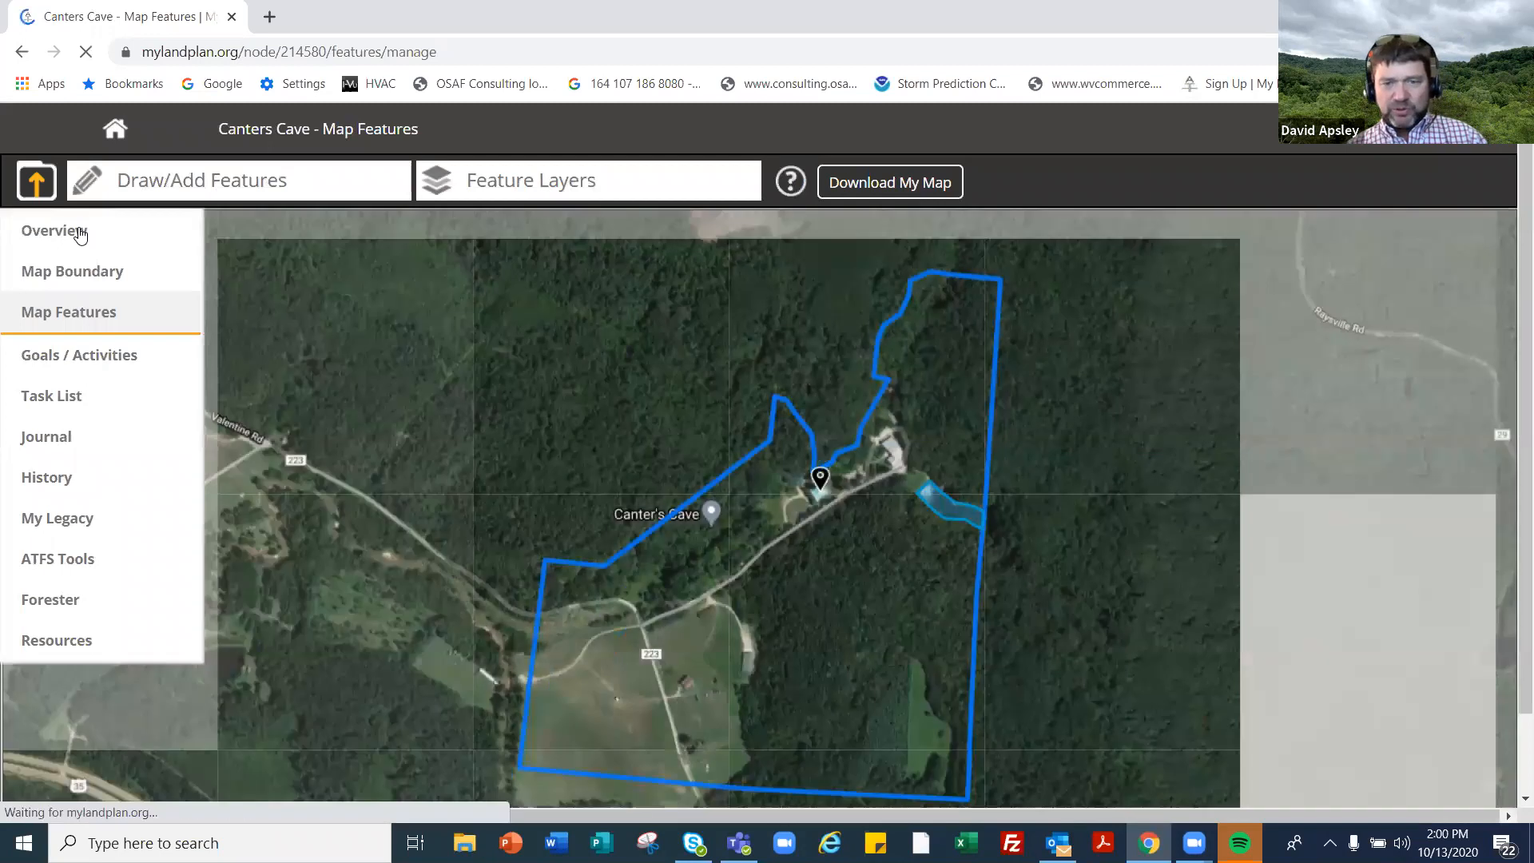